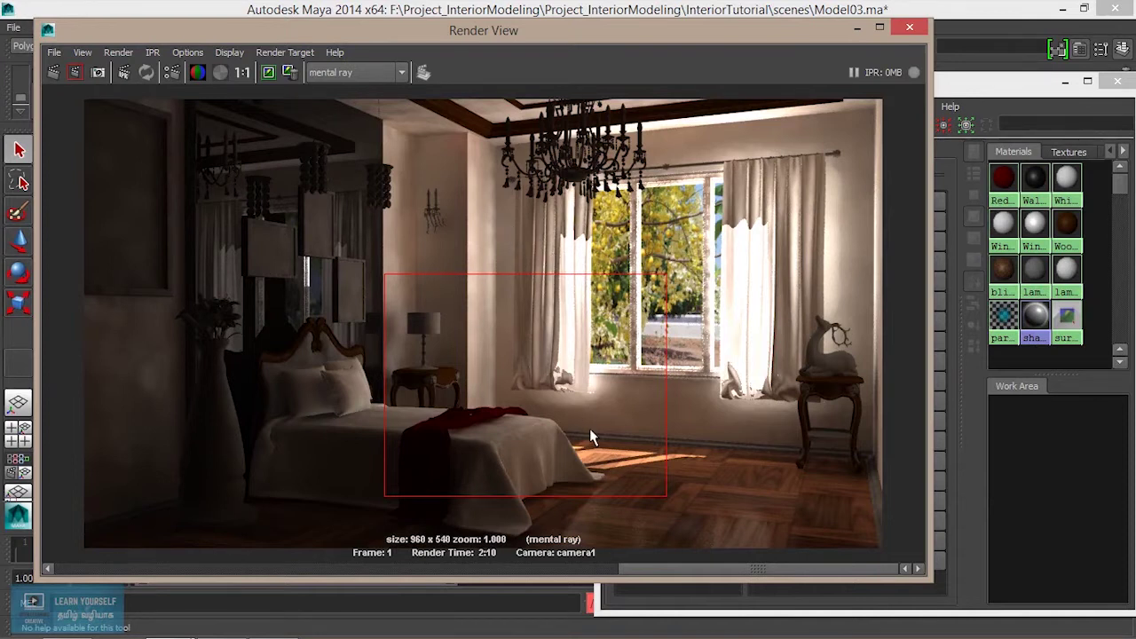
Scroll over the finished bedroom render, then close the Render View window.
{"action": "scroll", "coordinate": [595, 428], "scroll_direction": "up", "scroll_amount": 2}
{"action": "scroll", "coordinate": [595, 429], "scroll_direction": "down", "scroll_amount": 1}
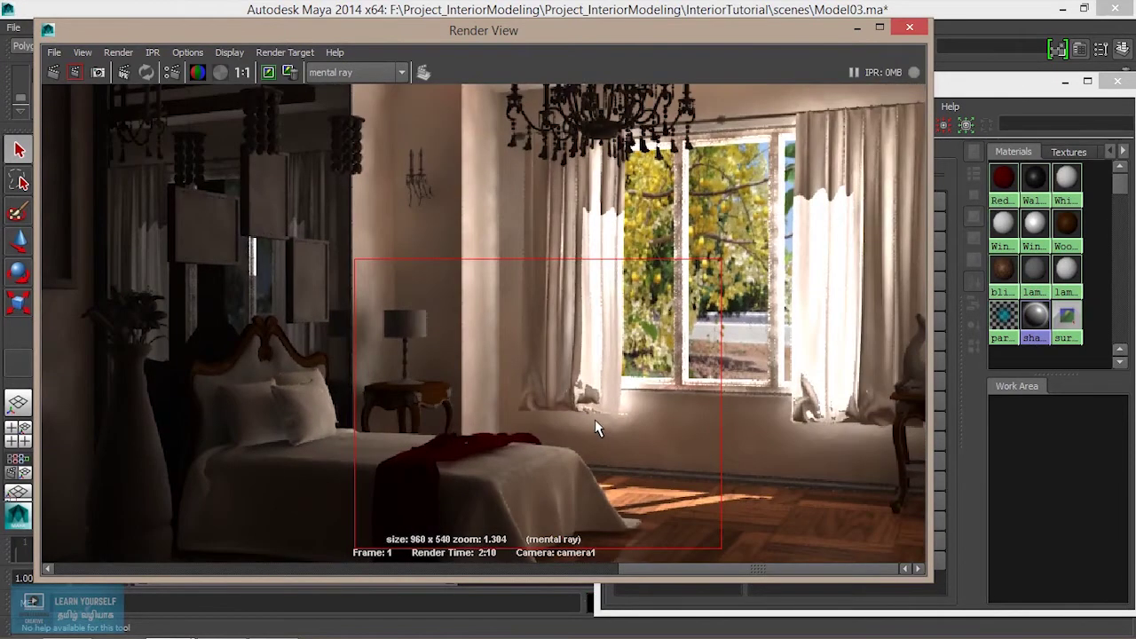
{"action": "scroll", "coordinate": [62, 262], "scroll_direction": "down", "scroll_amount": 1}
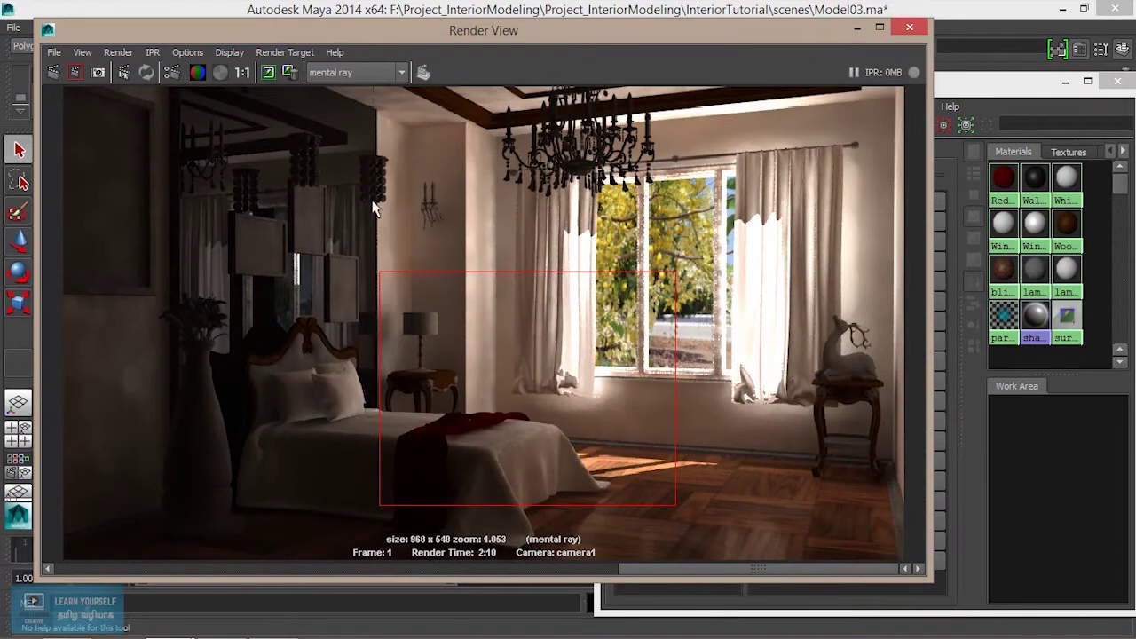
{"action": "left_click", "coordinate": [857, 28]}
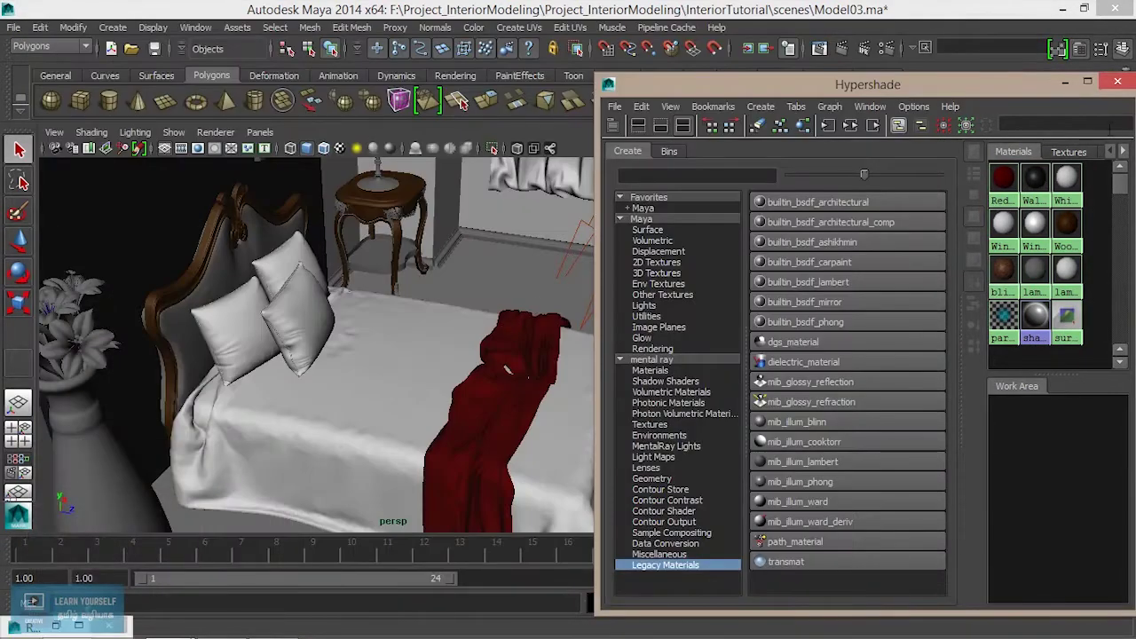
Close Hypershade and select the right-hand curtain, framing the window and both curtains.
{"action": "left_click", "coordinate": [1117, 81]}
{"action": "mouse_move", "coordinate": [495, 375]}
{"action": "left_mouse_down", "text": "alt"}
{"action": "mouse_move", "coordinate": [332, 454]}
{"action": "mouse_move", "coordinate": [587, 328]}
{"action": "left_mouse_up", "text": "alt"}
{"action": "left_click", "coordinate": [586, 328]}
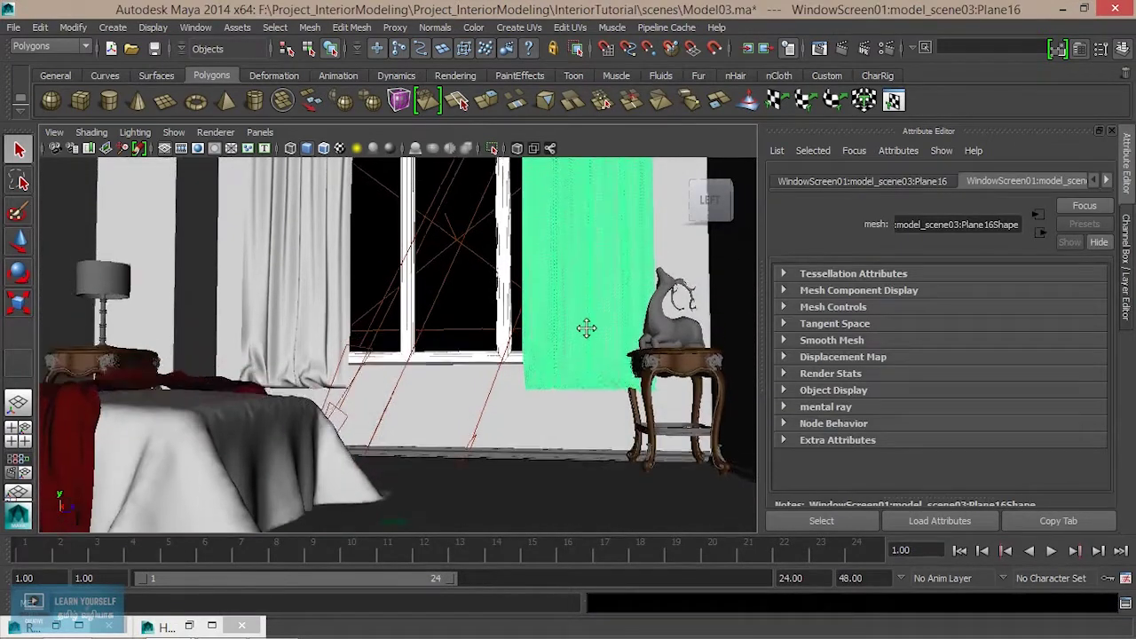
{"action": "middle_click_drag", "start_coordinate": [586, 329], "coordinate": [610, 387], "text": "alt"}
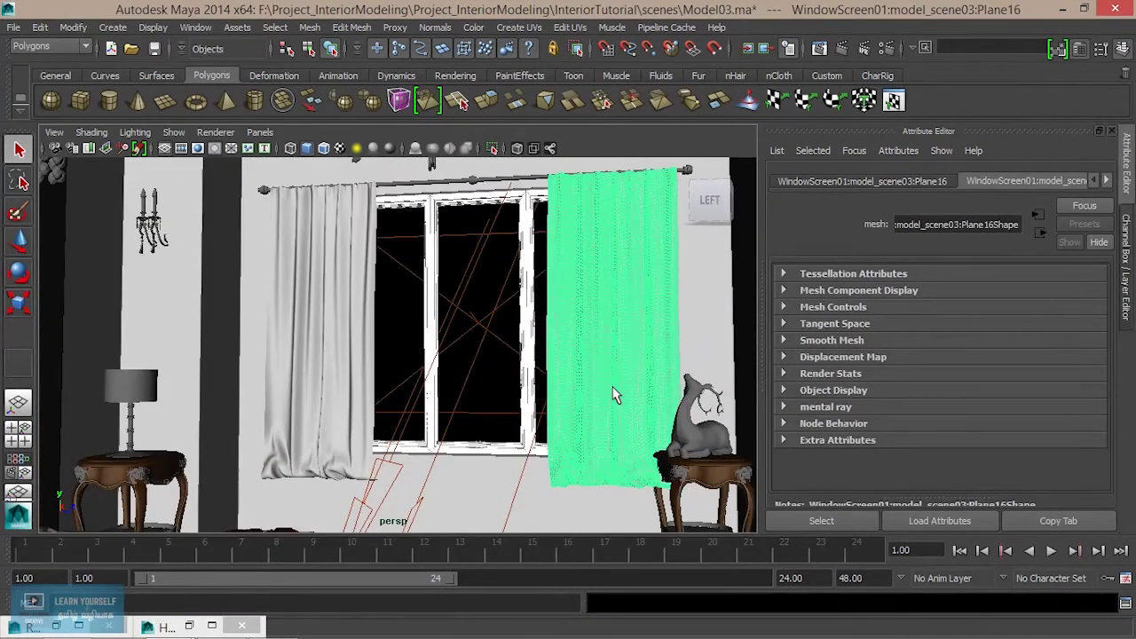
Glance at the previous render, then show the curtain's WindowClothMat01 material settings.
{"action": "left_click", "coordinate": [818, 48]}
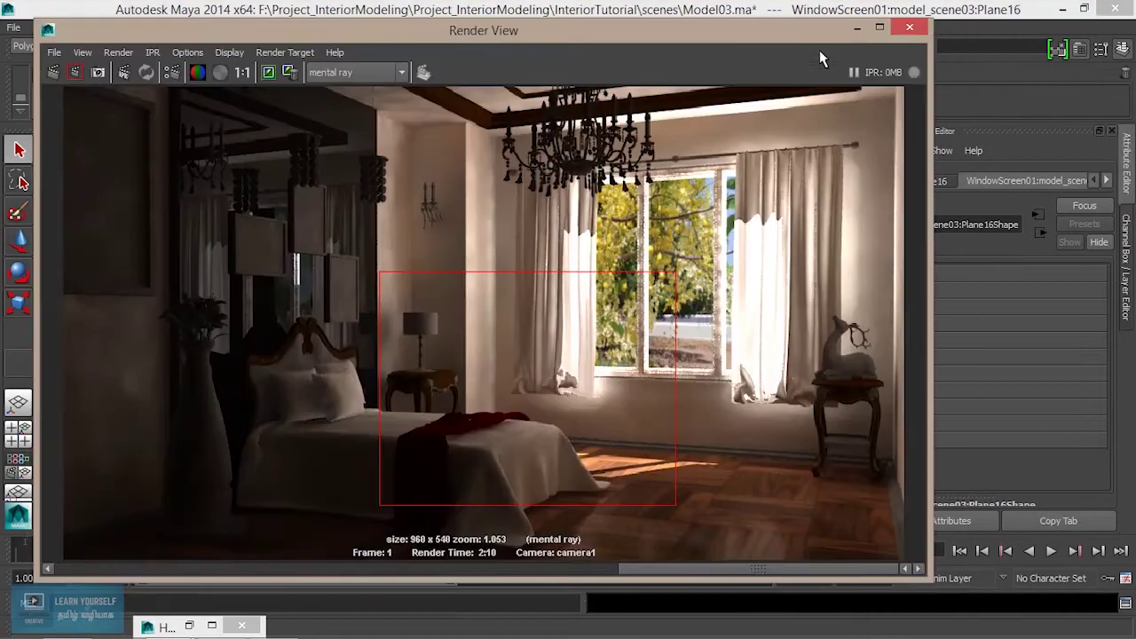
{"action": "left_click", "coordinate": [857, 28]}
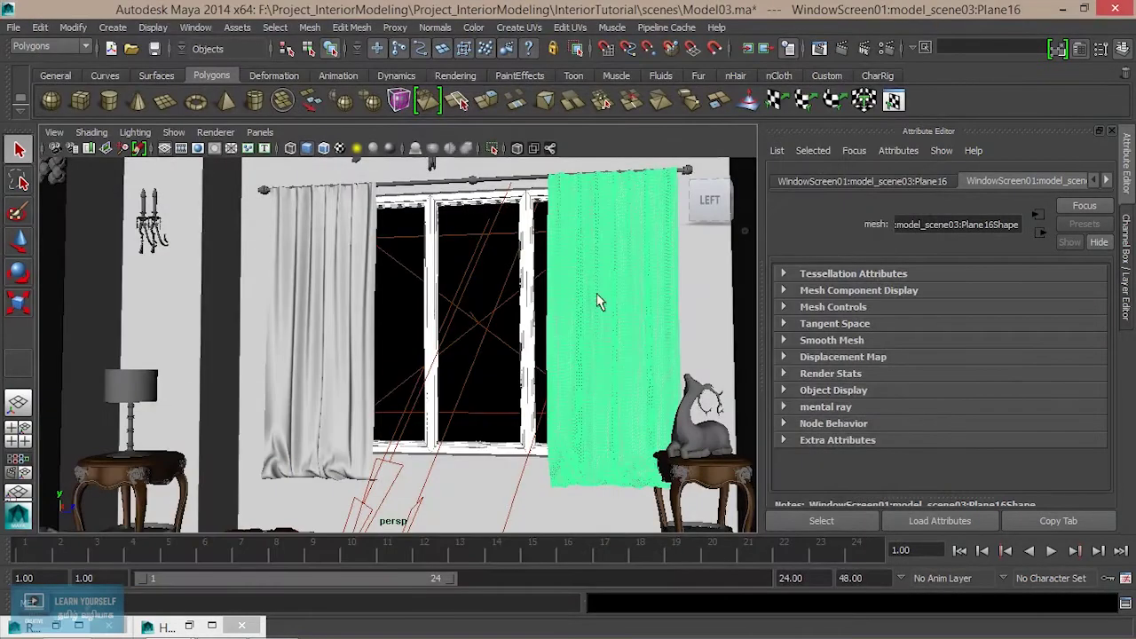
{"action": "left_click", "coordinate": [1109, 182]}
{"action": "left_click", "coordinate": [1109, 181]}
Turn off Derive From Maya in WindowClothMat01's mental ray settings.
{"action": "left_click", "coordinate": [1048, 181]}
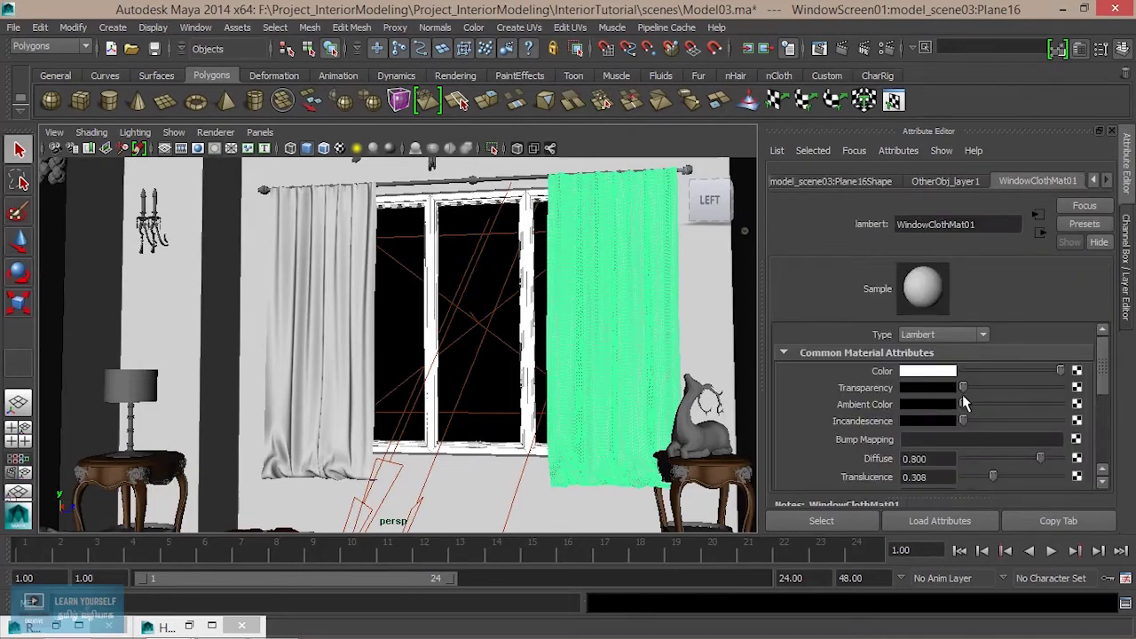
{"action": "scroll", "coordinate": [965, 404], "scroll_direction": "down", "scroll_amount": 5}
{"action": "scroll", "coordinate": [967, 411], "scroll_direction": "down", "scroll_amount": 1}
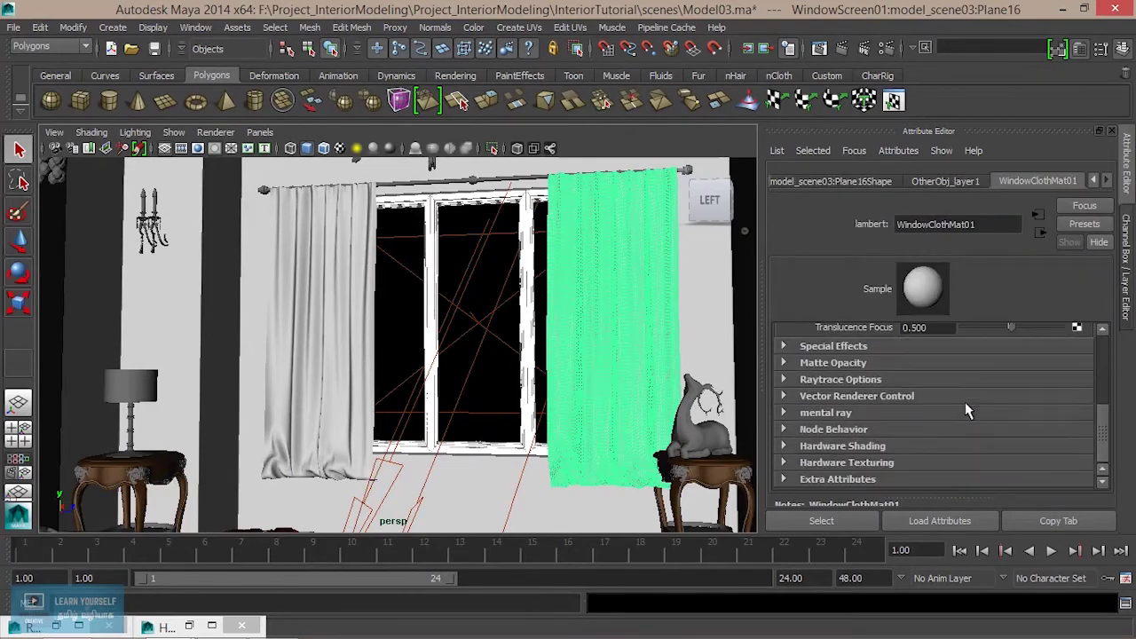
{"action": "left_click", "coordinate": [844, 416]}
{"action": "scroll", "coordinate": [945, 434], "scroll_direction": "down", "scroll_amount": 3}
{"action": "scroll", "coordinate": [945, 435], "scroll_direction": "down", "scroll_amount": 1}
{"action": "scroll", "coordinate": [945, 435], "scroll_direction": "down", "scroll_amount": 1}
{"action": "scroll", "coordinate": [946, 441], "scroll_direction": "down", "scroll_amount": 1}
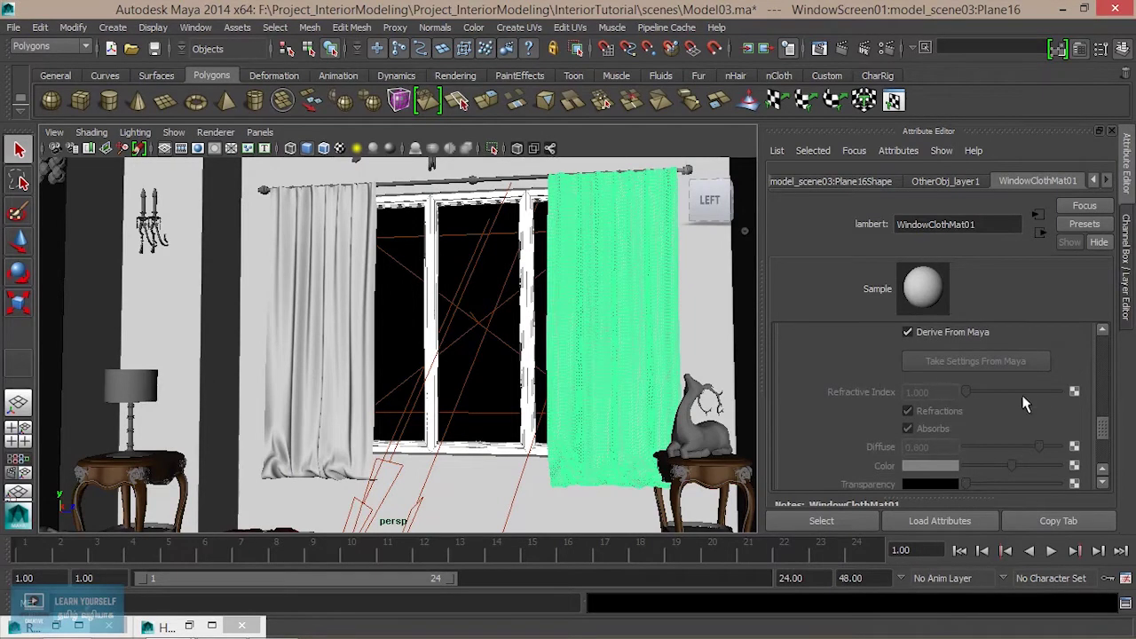
{"action": "left_click", "coordinate": [958, 333]}
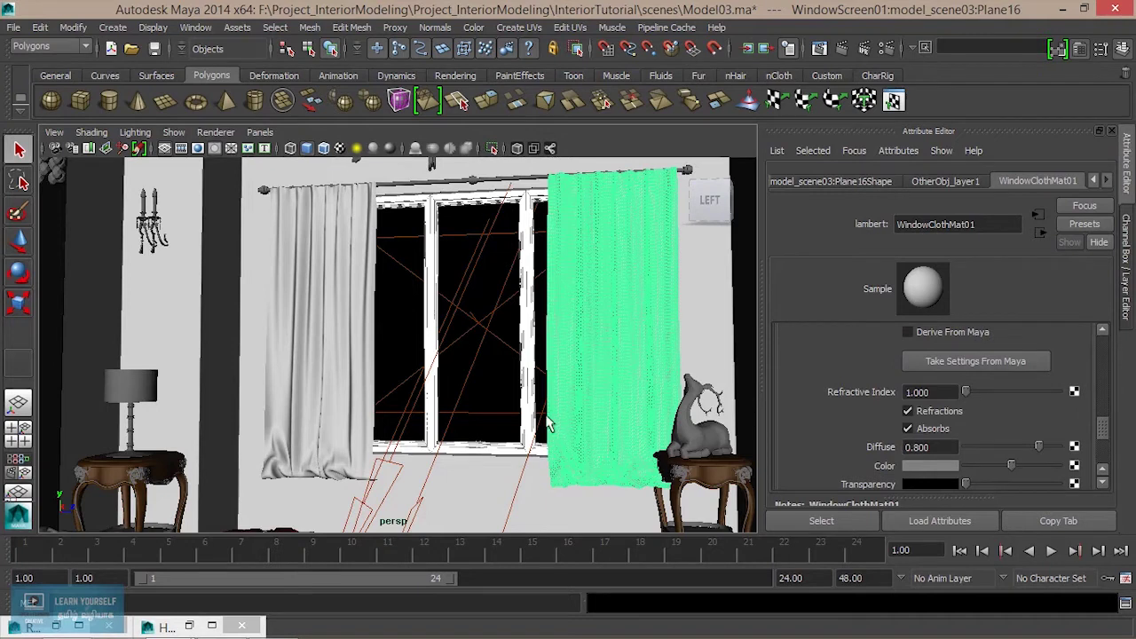
Set WindowClothMat01's photon Color to white and bring up the Render View.
{"action": "middle_click_drag", "start_coordinate": [613, 378], "coordinate": [554, 337], "text": "alt"}
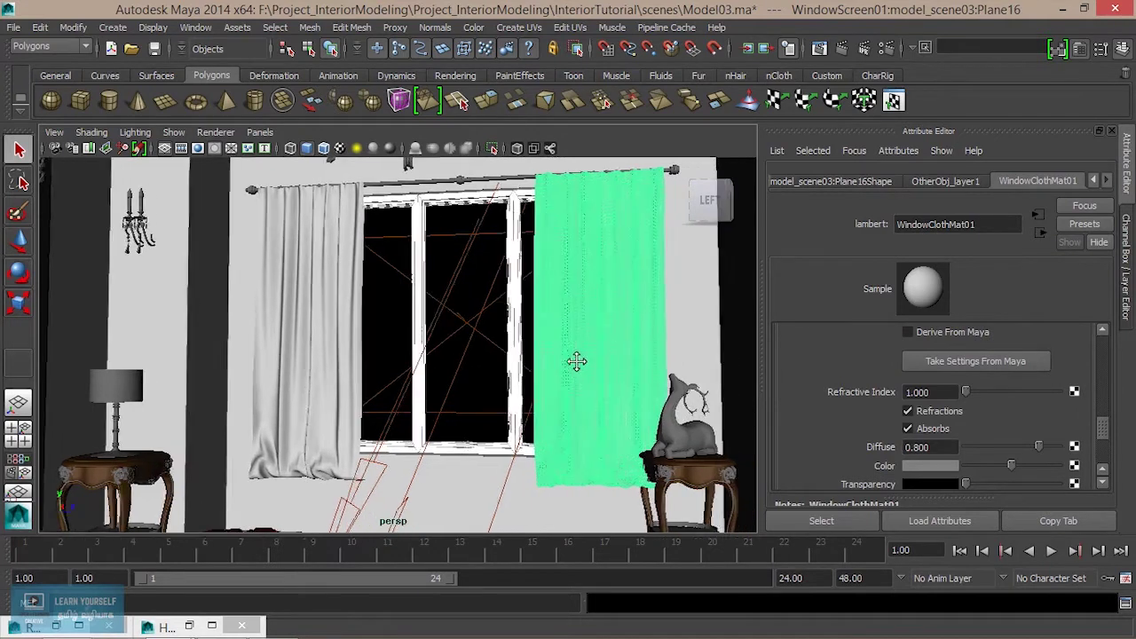
{"action": "scroll", "coordinate": [559, 339], "scroll_direction": "up", "scroll_amount": 3}
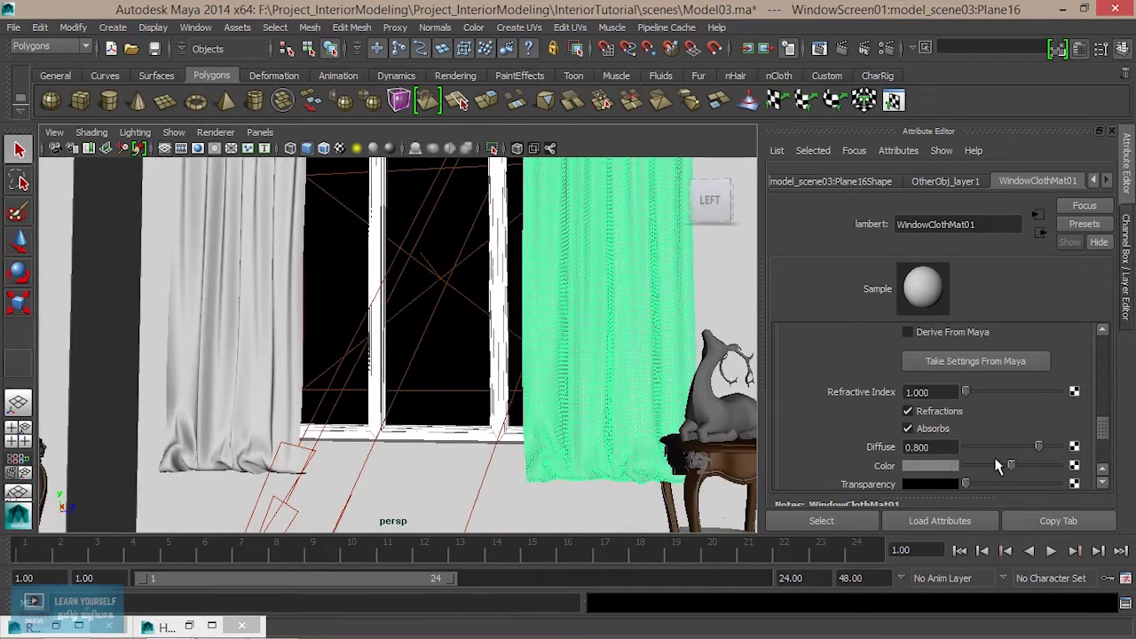
{"action": "left_click", "coordinate": [950, 464]}
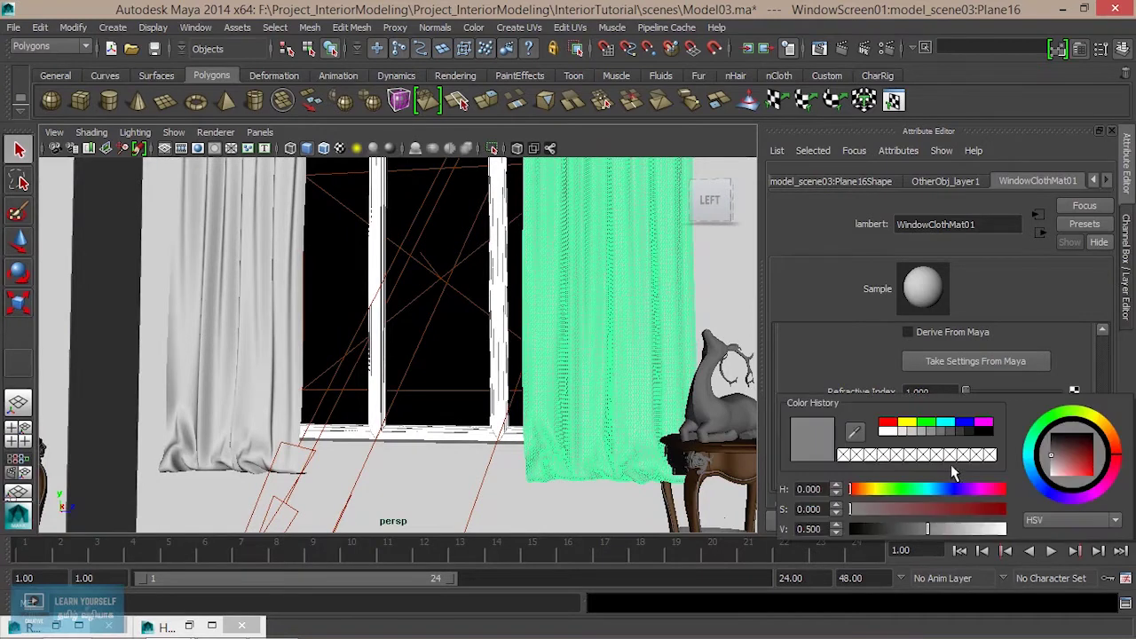
{"action": "left_click", "coordinate": [883, 429]}
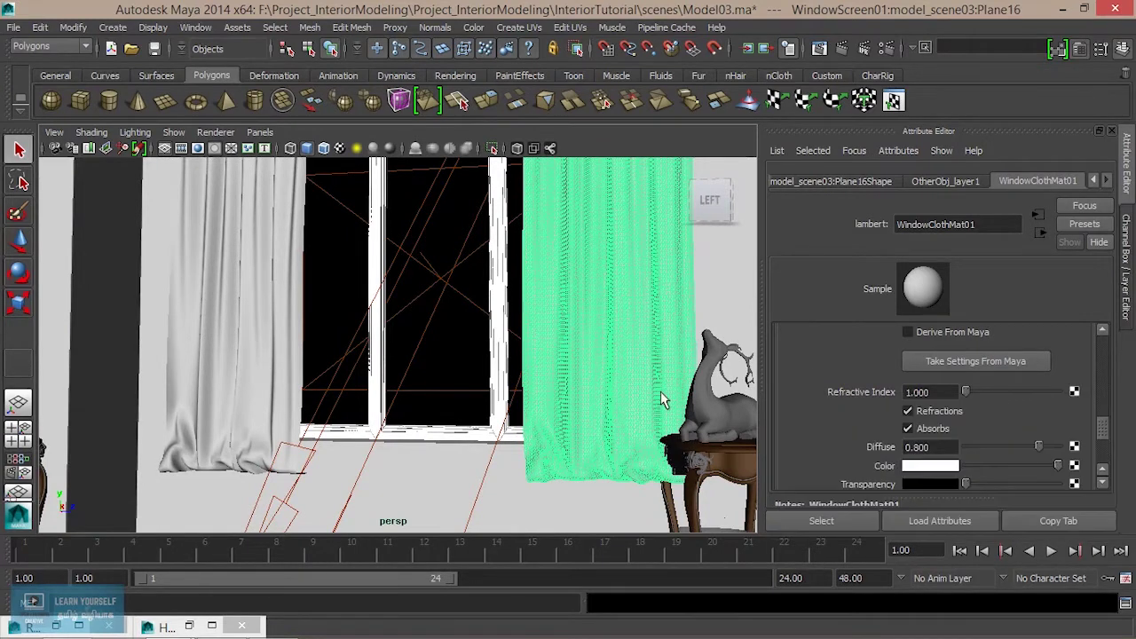
{"action": "left_click", "coordinate": [816, 49]}
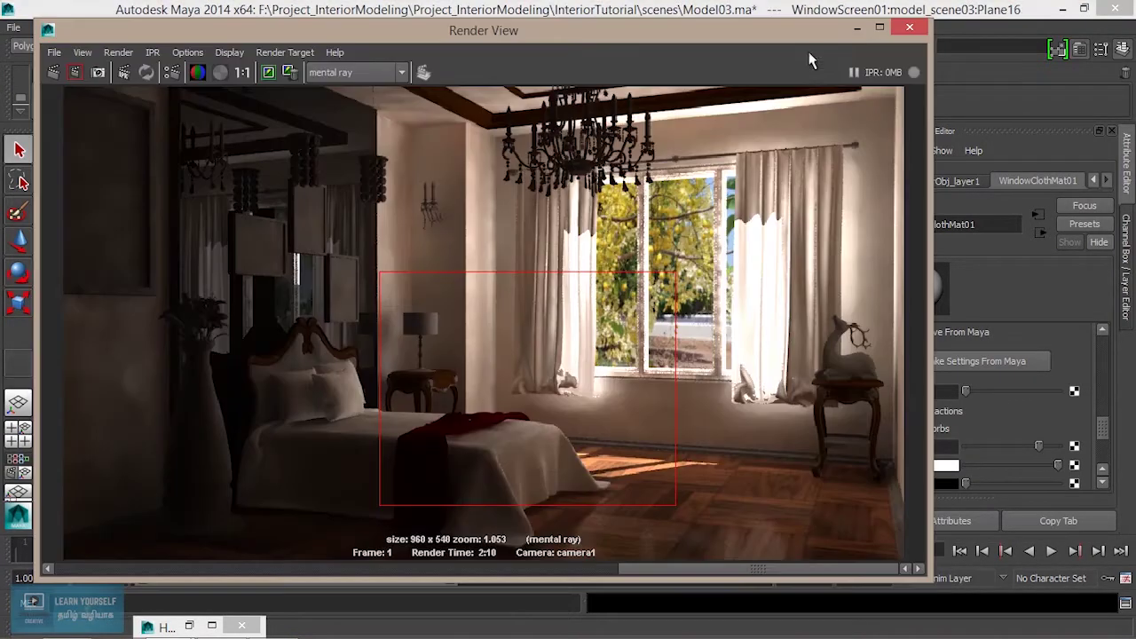
Re-render the bedroom from camera1, which takes 3:04, then minimize the Render View.
{"action": "left_click", "coordinate": [55, 77]}
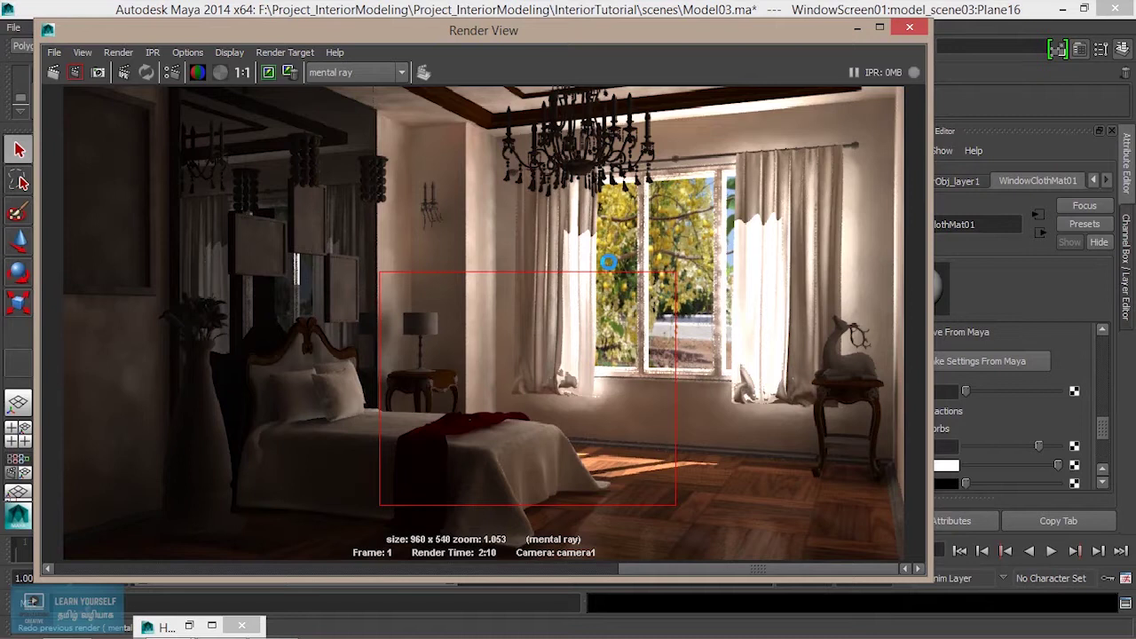
{"action": "left_click", "coordinate": [121, 56]}
{"action": "mouse_move", "coordinate": [135, 143]}
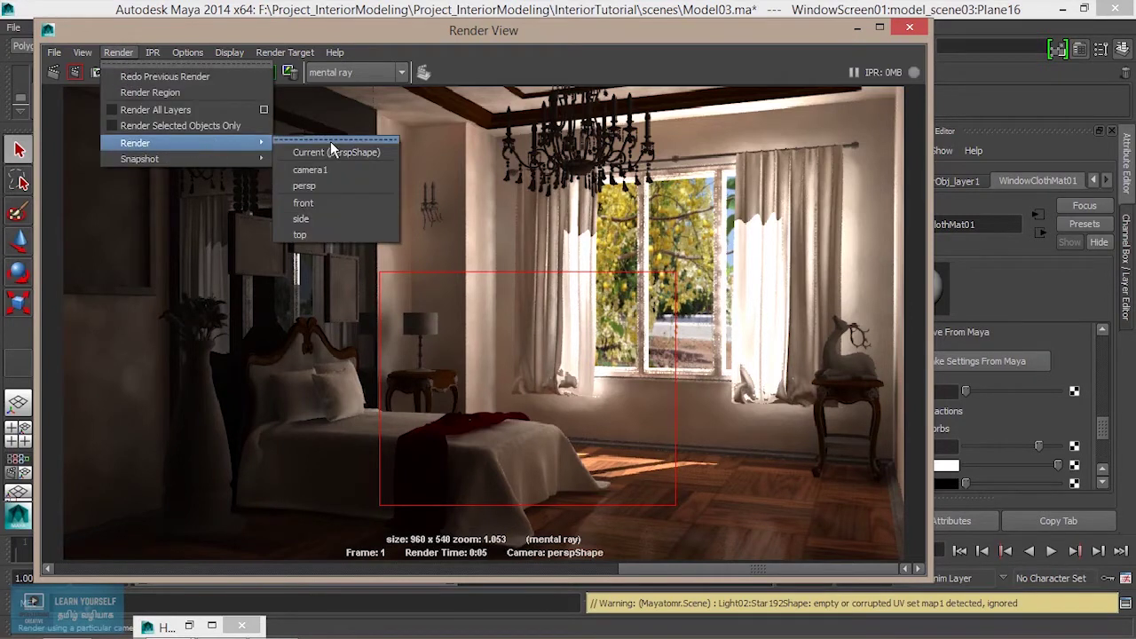
{"action": "left_click", "coordinate": [328, 175]}
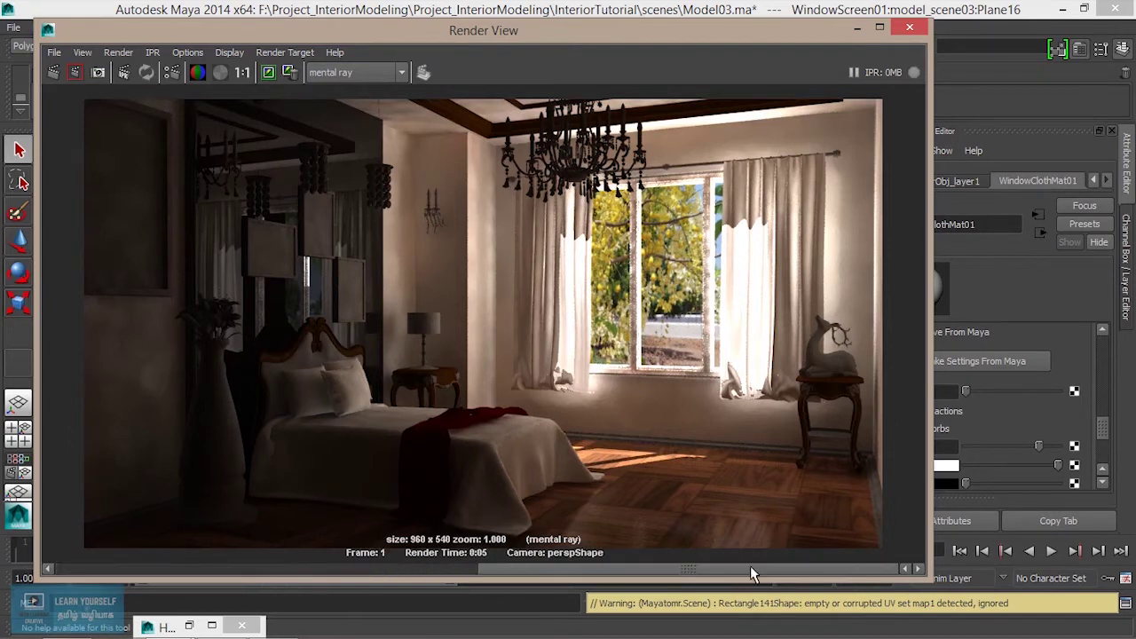
{"action": "left_click", "coordinate": [856, 27]}
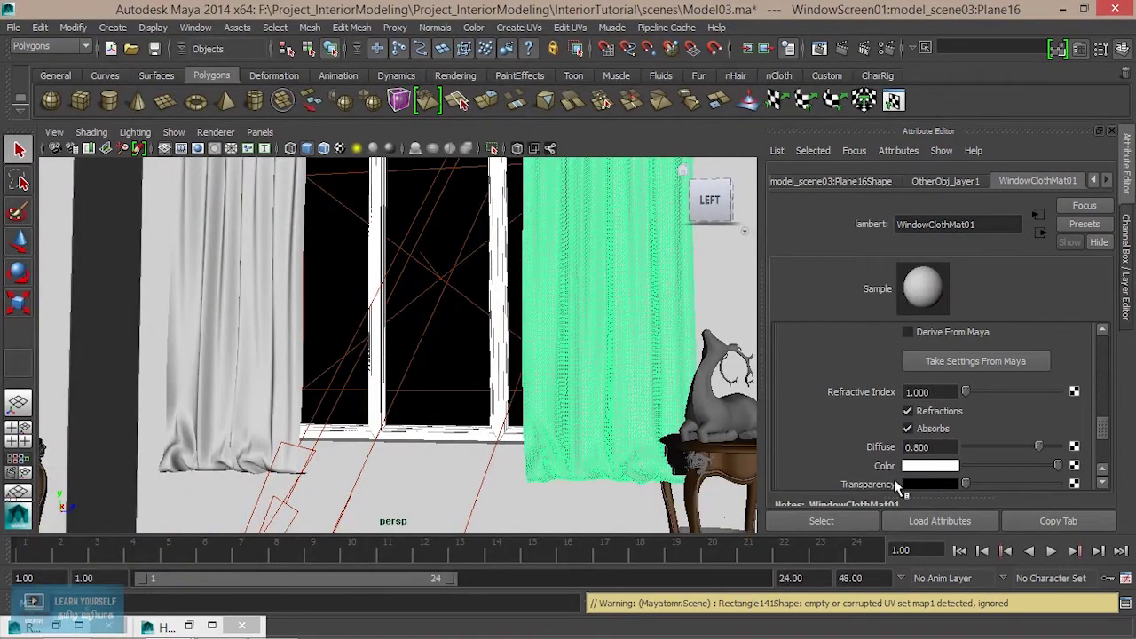
Raise WindowClothMat01's photon transparency to light grey and mark a region strip across the window.
{"action": "scroll", "coordinate": [1105, 433], "scroll_direction": "down", "scroll_amount": 1}
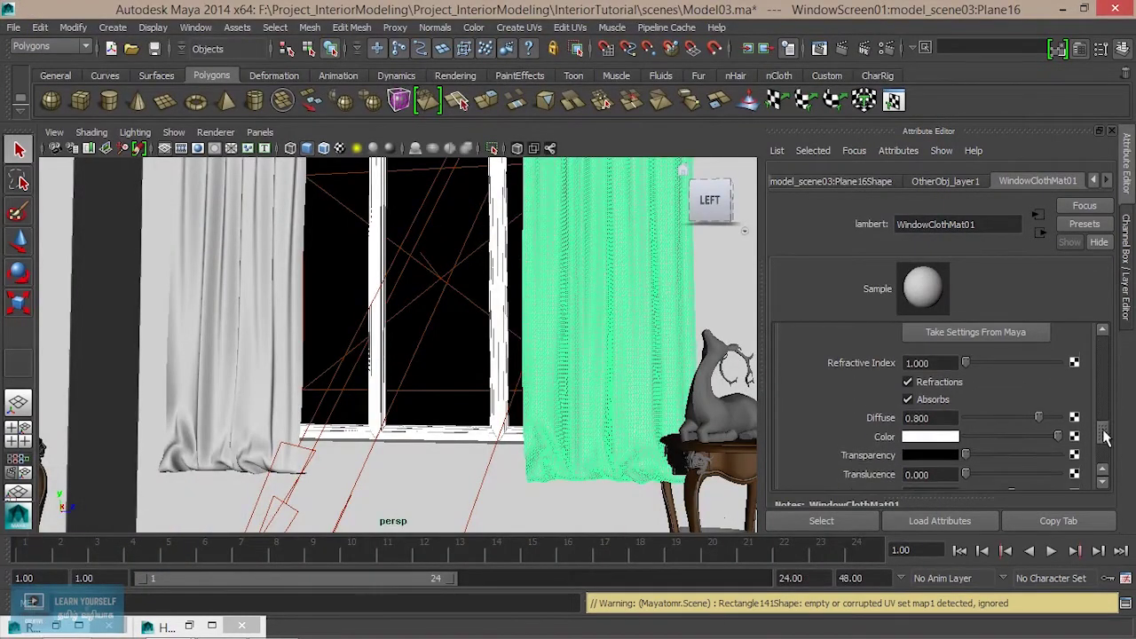
{"action": "left_click_drag", "start_coordinate": [965, 450], "coordinate": [1036, 454]}
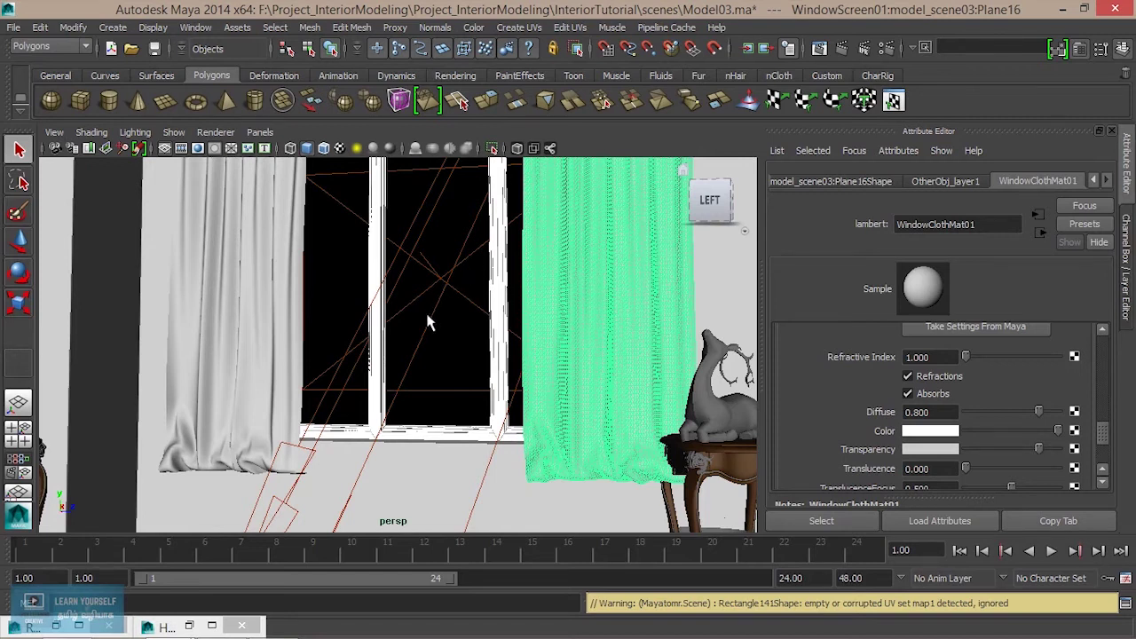
{"action": "mouse_move", "coordinate": [342, 355]}
{"action": "left_mouse_down", "text": "alt"}
{"action": "mouse_move", "coordinate": [588, 482]}
{"action": "mouse_move", "coordinate": [433, 352]}
{"action": "mouse_move", "coordinate": [377, 377]}
{"action": "left_mouse_up", "text": "alt"}
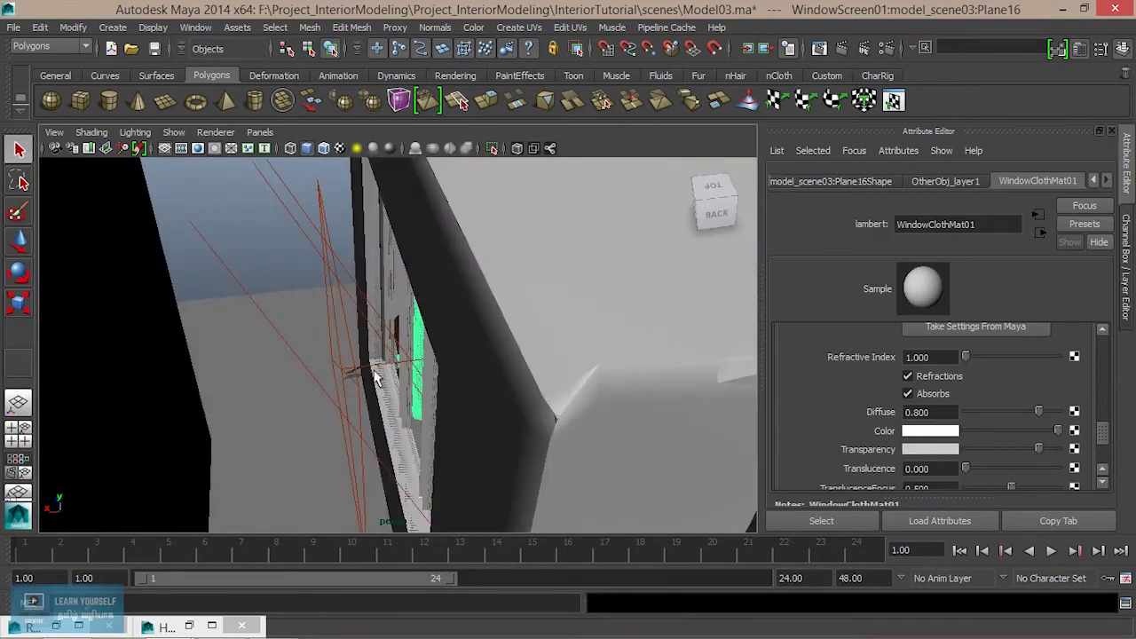
{"action": "mouse_move", "coordinate": [458, 382]}
{"action": "left_mouse_down", "text": "alt"}
{"action": "mouse_move", "coordinate": [342, 358]}
{"action": "mouse_move", "coordinate": [391, 372]}
{"action": "mouse_move", "coordinate": [418, 365]}
{"action": "left_mouse_up", "text": "alt"}
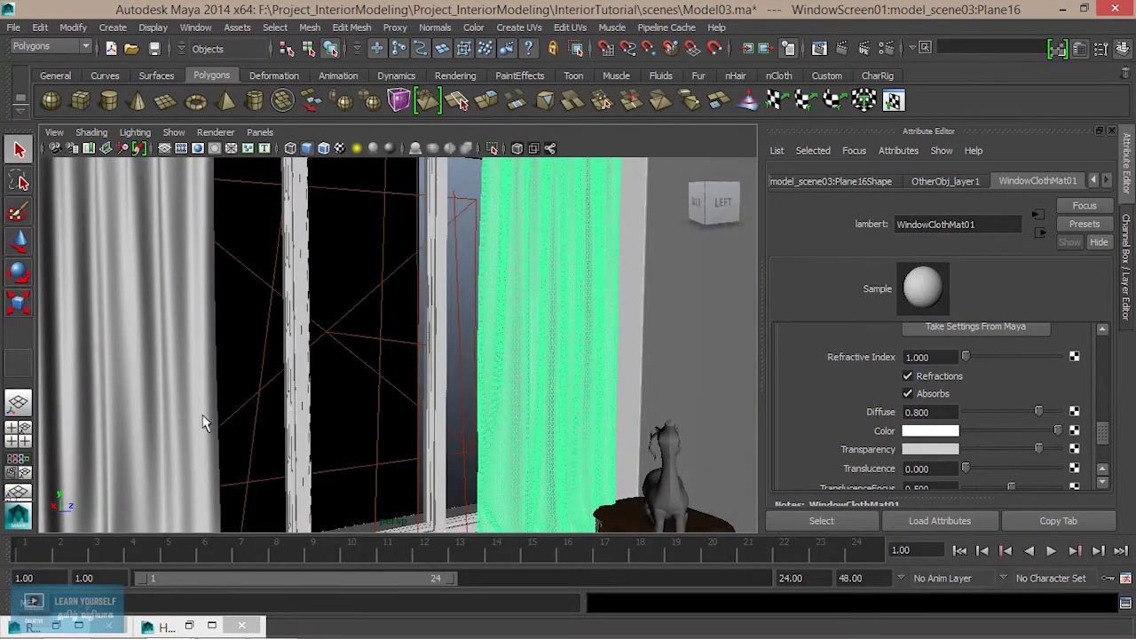
{"action": "left_click", "coordinate": [171, 418]}
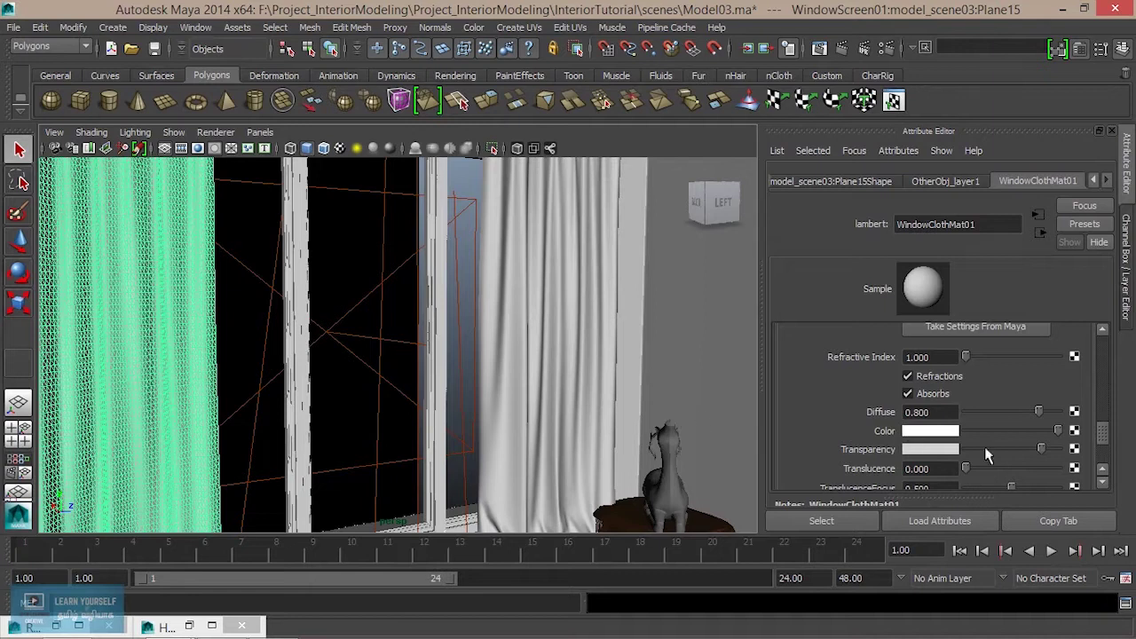
{"action": "left_click_drag", "start_coordinate": [1040, 448], "coordinate": [1049, 449]}
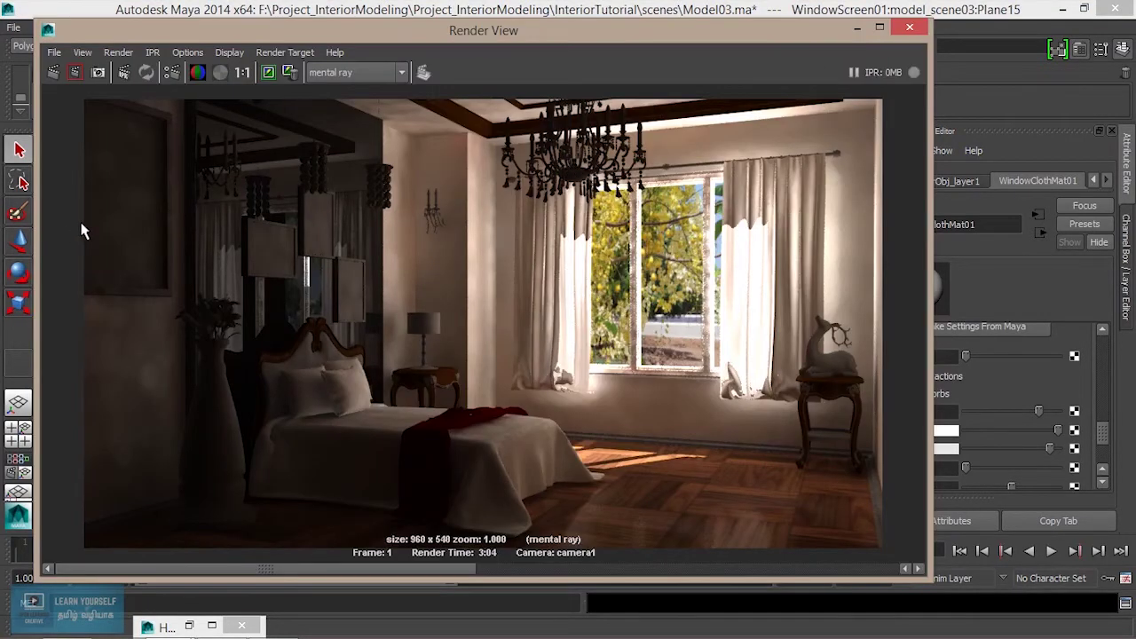
{"action": "left_click_drag", "start_coordinate": [83, 224], "coordinate": [883, 256]}
Render the window strip region, clear it, and lower the photon transparency slightly.
{"action": "left_click", "coordinate": [75, 75]}
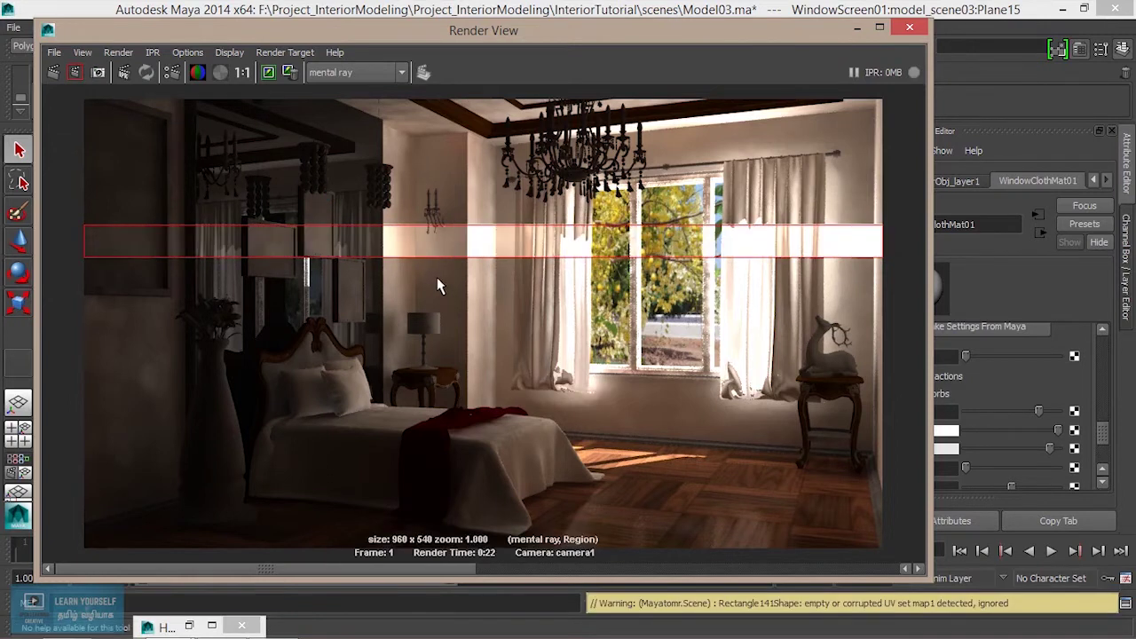
{"action": "left_click", "coordinate": [424, 253]}
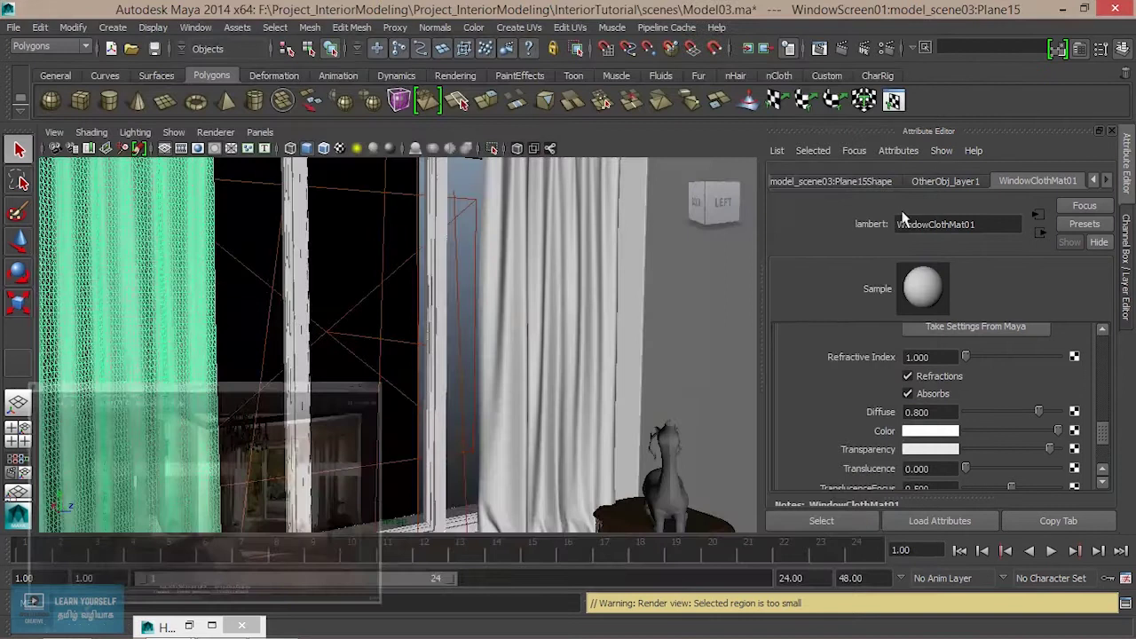
{"action": "left_click", "coordinate": [856, 27]}
{"action": "left_click_drag", "start_coordinate": [1048, 448], "coordinate": [1028, 449]}
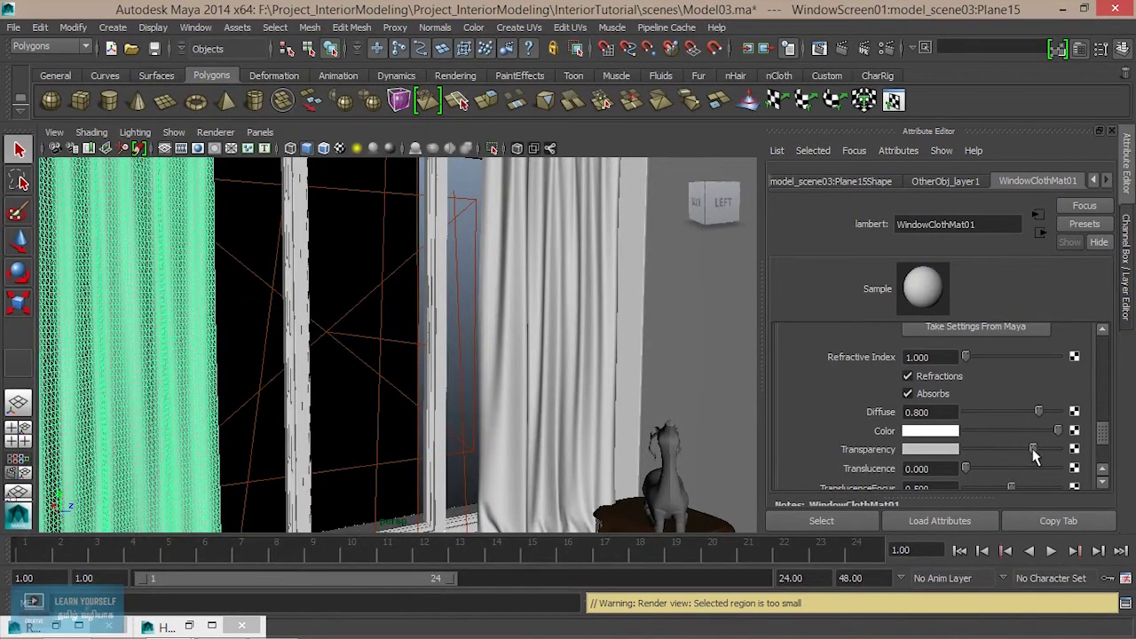
{"action": "left_click", "coordinate": [818, 49]}
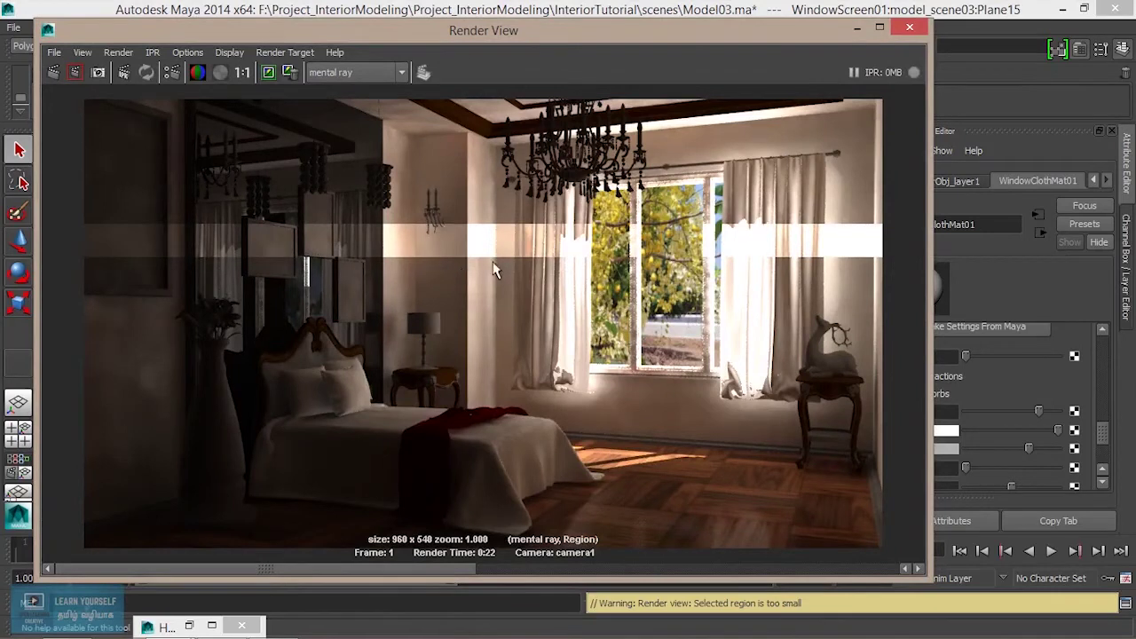
{"action": "left_click", "coordinate": [857, 28]}
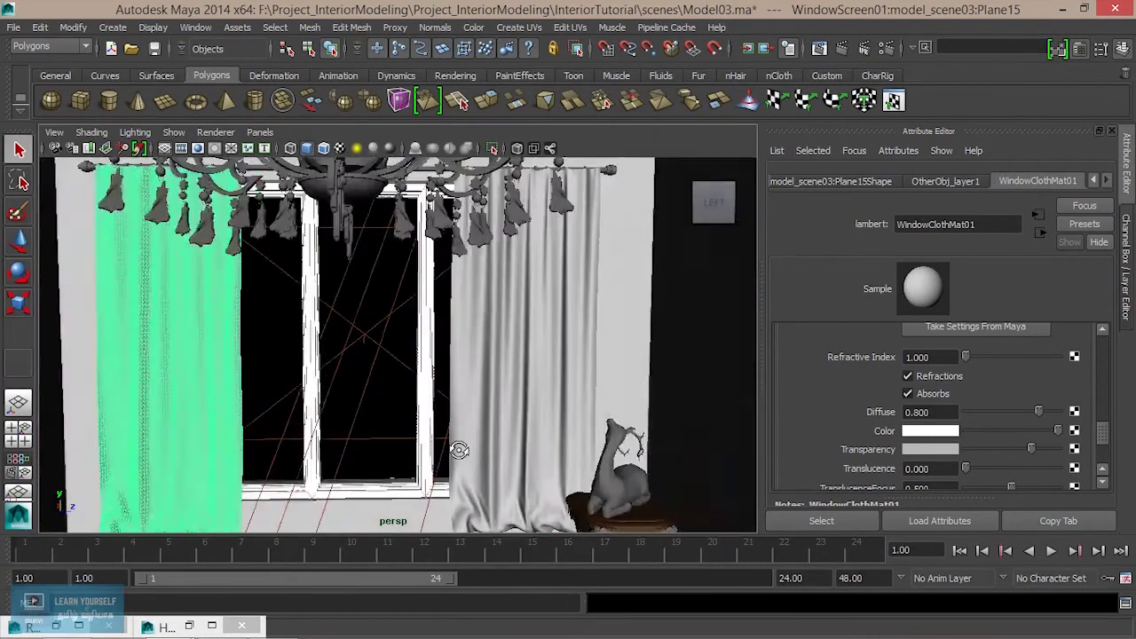
Render the current frame and zoom onto the vase and headboard.
{"action": "left_click", "coordinate": [818, 48]}
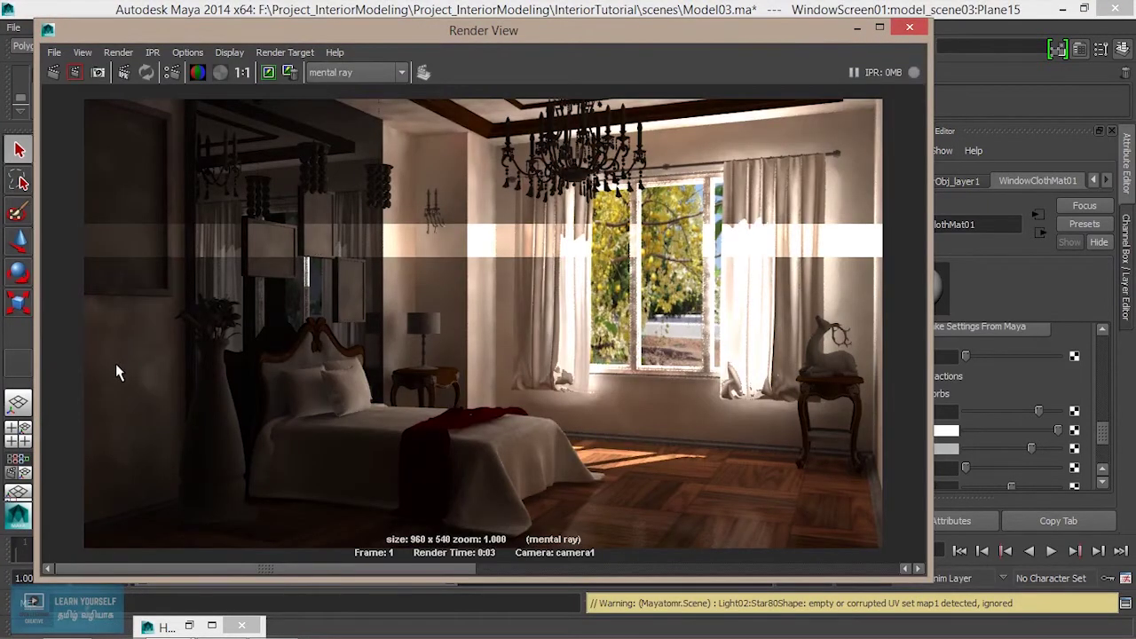
{"action": "scroll", "coordinate": [129, 397], "scroll_direction": "up", "scroll_amount": 2}
{"action": "middle_click_drag", "start_coordinate": [156, 415], "coordinate": [489, 385], "text": "alt"}
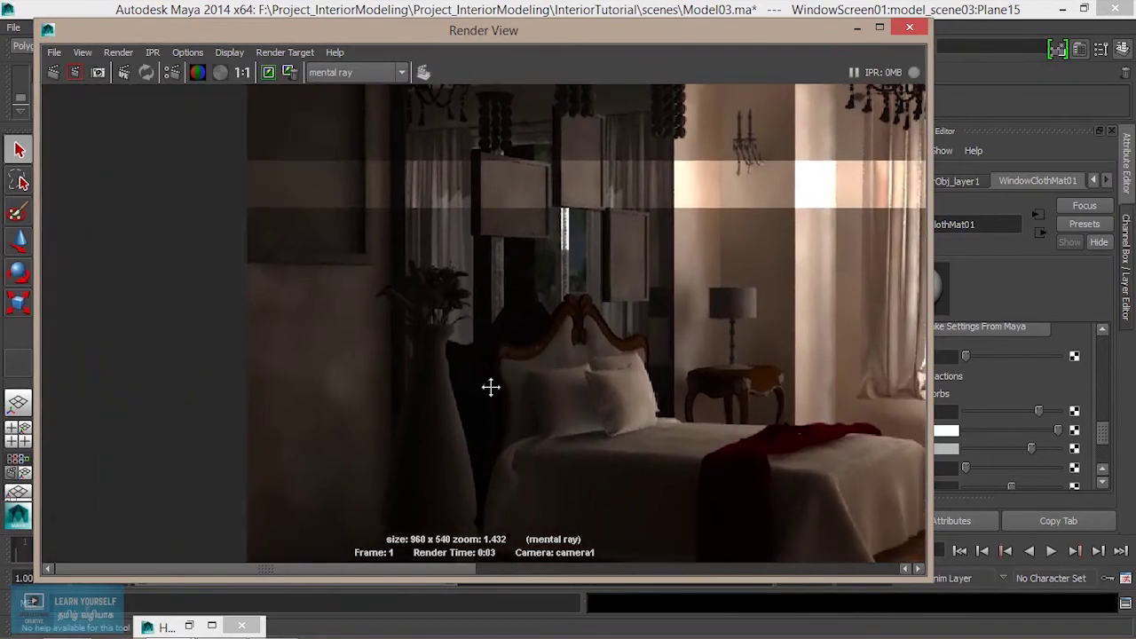
{"action": "scroll", "coordinate": [272, 302], "scroll_direction": "up", "scroll_amount": 3}
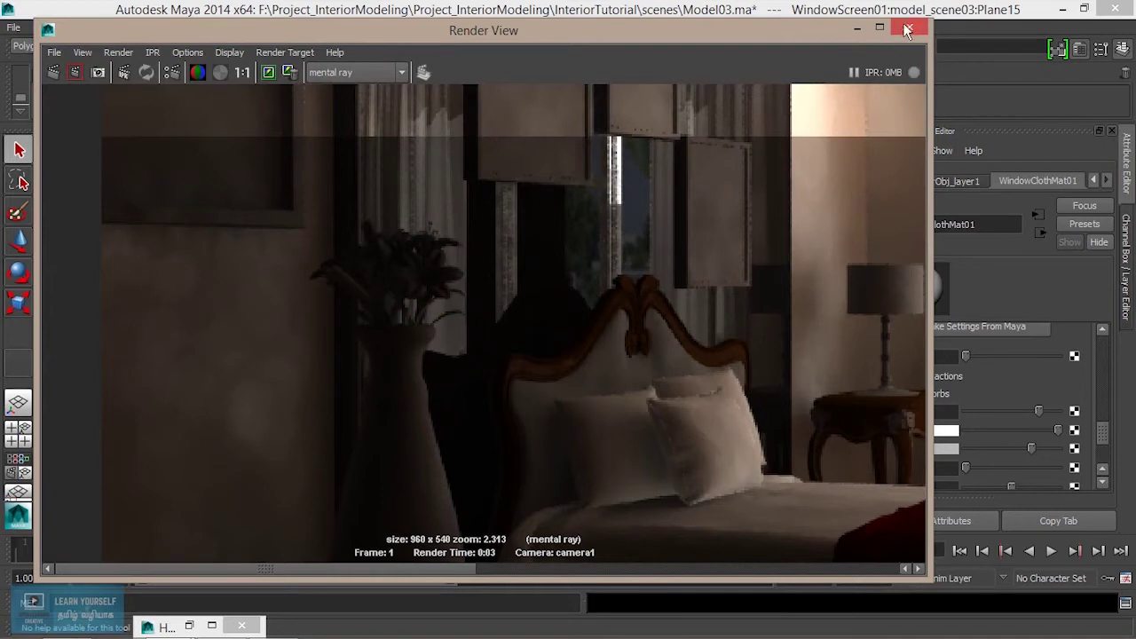
Expand Final Gathering Map and Final Gathering Quality under Render Settings' Indirect Lighting tab.
{"action": "left_click", "coordinate": [172, 72]}
{"action": "left_click", "coordinate": [405, 119]}
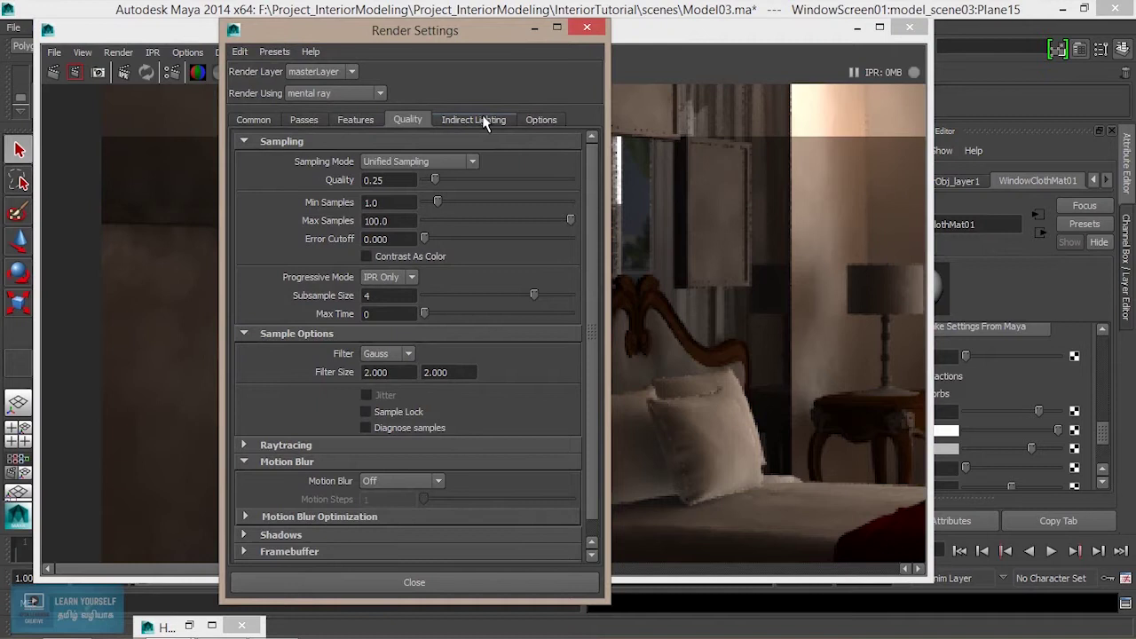
{"action": "left_click", "coordinate": [485, 120]}
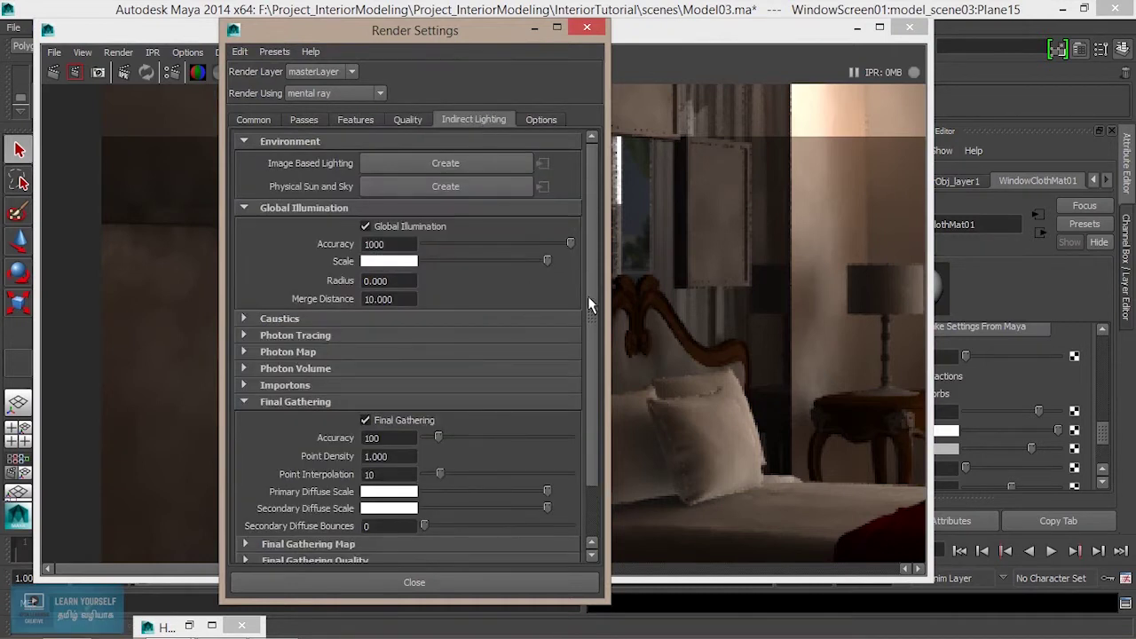
{"action": "scroll", "coordinate": [593, 382], "scroll_direction": "down", "scroll_amount": 2}
{"action": "scroll", "coordinate": [596, 398], "scroll_direction": "down", "scroll_amount": 1}
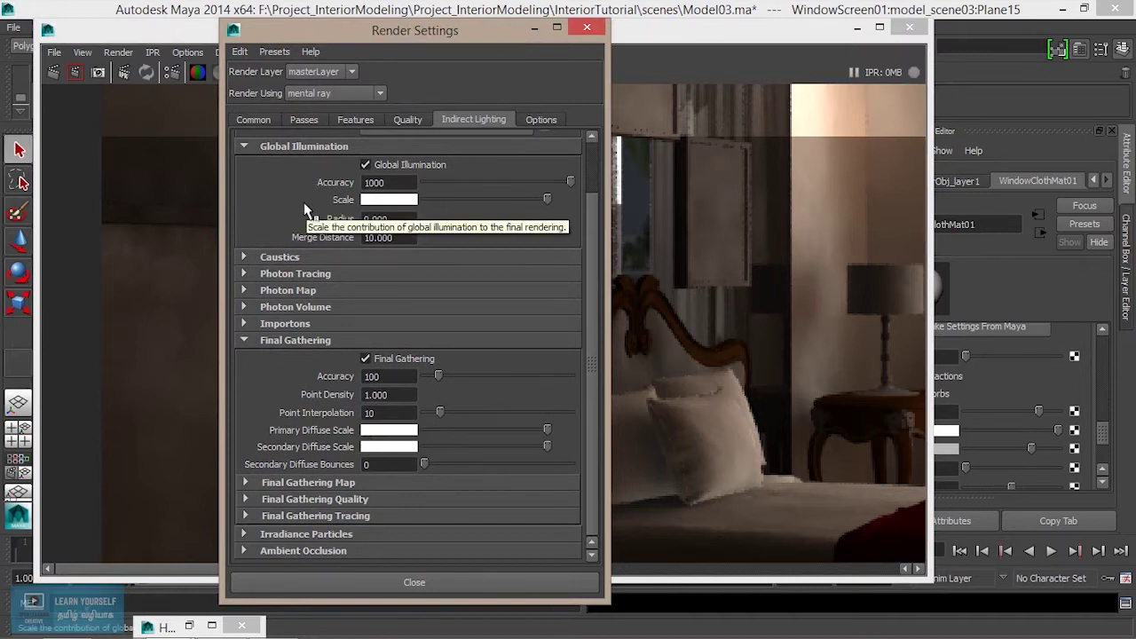
{"action": "left_click", "coordinate": [329, 484]}
{"action": "left_click_drag", "start_coordinate": [594, 346], "coordinate": [609, 465]}
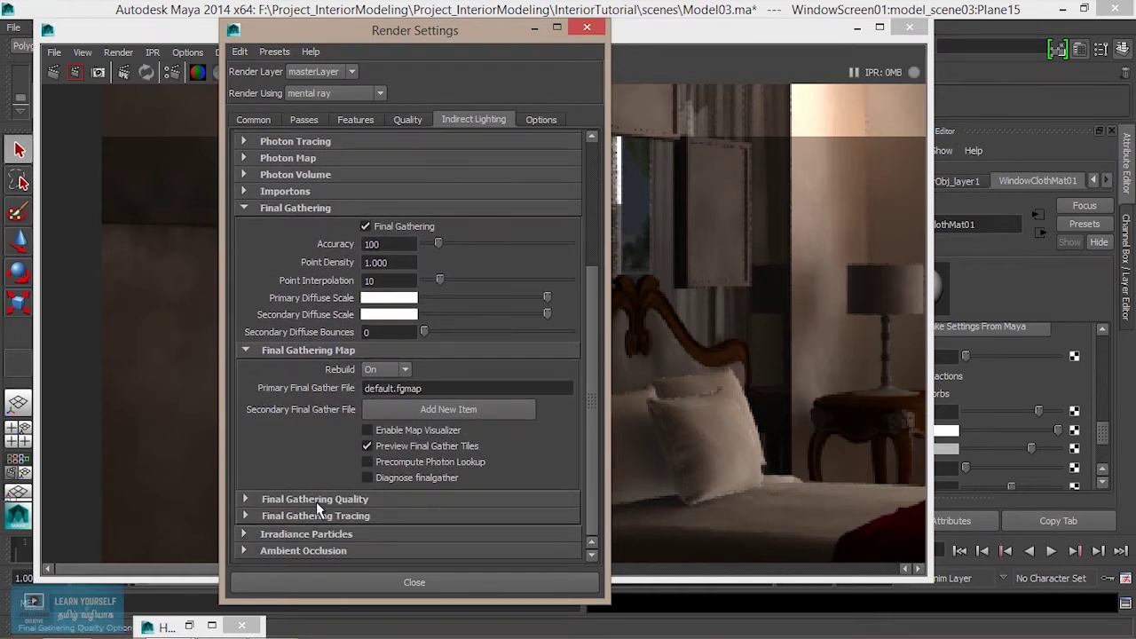
{"action": "left_click", "coordinate": [316, 499]}
{"action": "left_click_drag", "start_coordinate": [600, 377], "coordinate": [588, 449]}
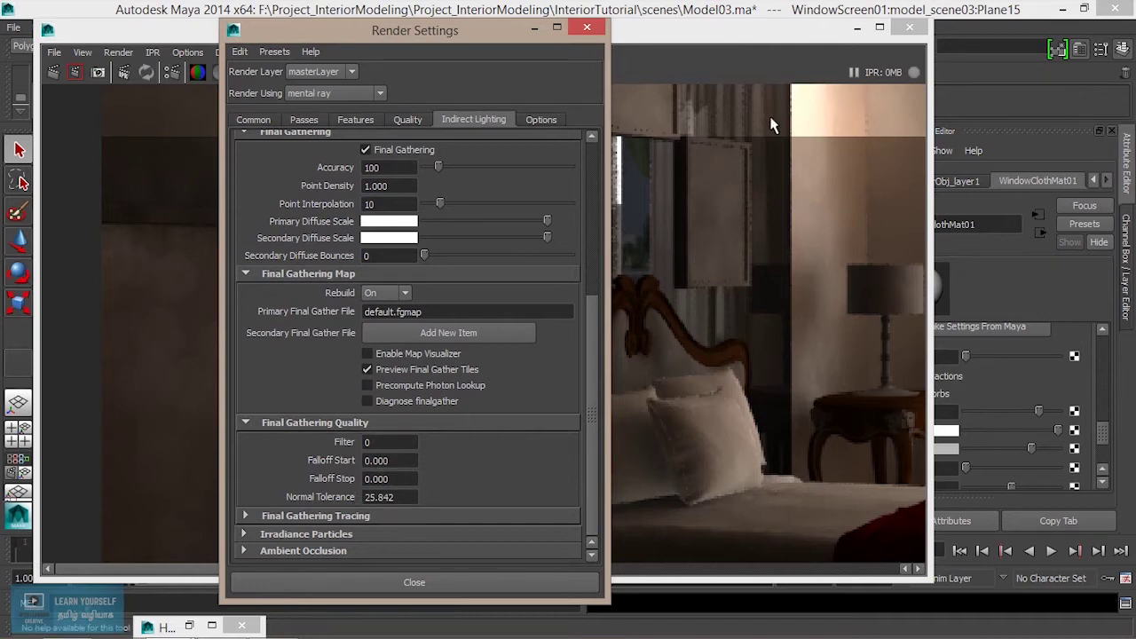
{"action": "left_click", "coordinate": [856, 27]}
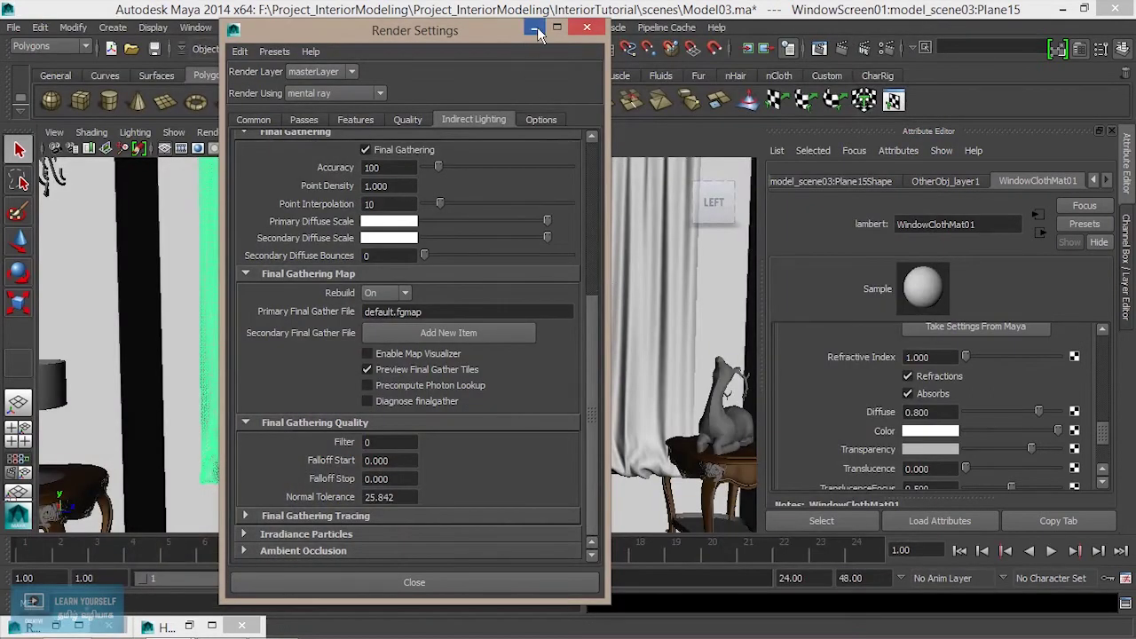
Minimize Render Settings and orbit the perspective view around the curtains and window wall.
{"action": "left_click", "coordinate": [537, 32]}
{"action": "right_click_drag", "start_coordinate": [596, 380], "coordinate": [500, 423], "text": "alt"}
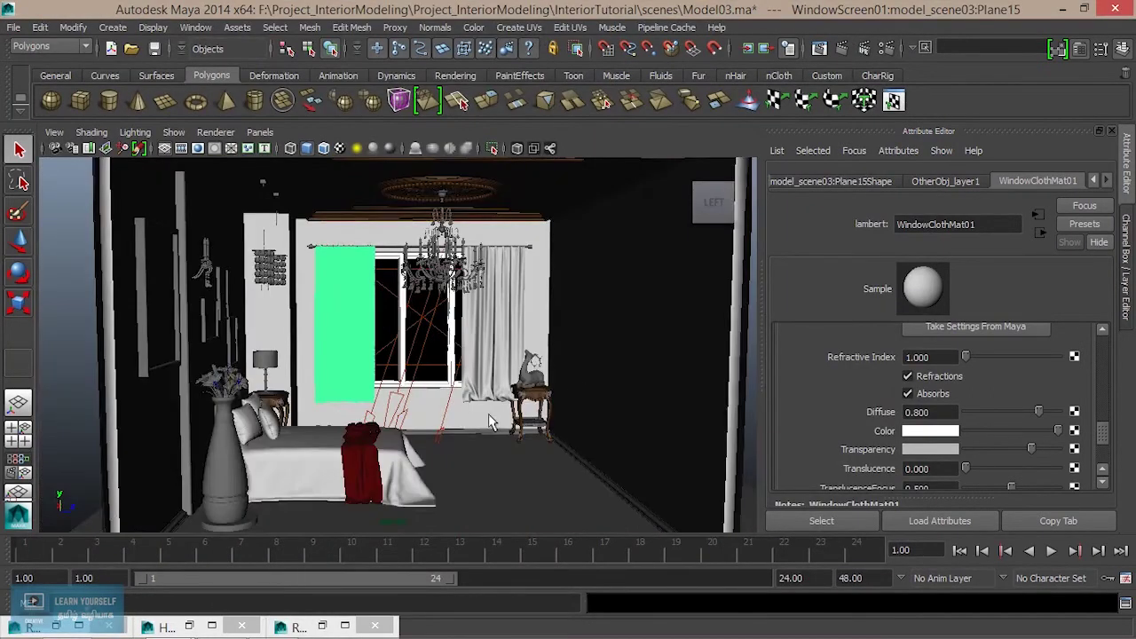
{"action": "scroll", "coordinate": [504, 430], "scroll_direction": "up", "scroll_amount": 10}
{"action": "left_click_drag", "start_coordinate": [506, 436], "coordinate": [443, 430], "text": "alt"}
{"action": "mouse_move", "coordinate": [444, 430]}
{"action": "middle_mouse_down", "text": "alt"}
{"action": "mouse_move", "coordinate": [384, 429]}
{"action": "mouse_move", "coordinate": [351, 406]}
{"action": "mouse_move", "coordinate": [388, 391]}
{"action": "mouse_move", "coordinate": [378, 394]}
{"action": "middle_mouse_up", "text": "alt"}
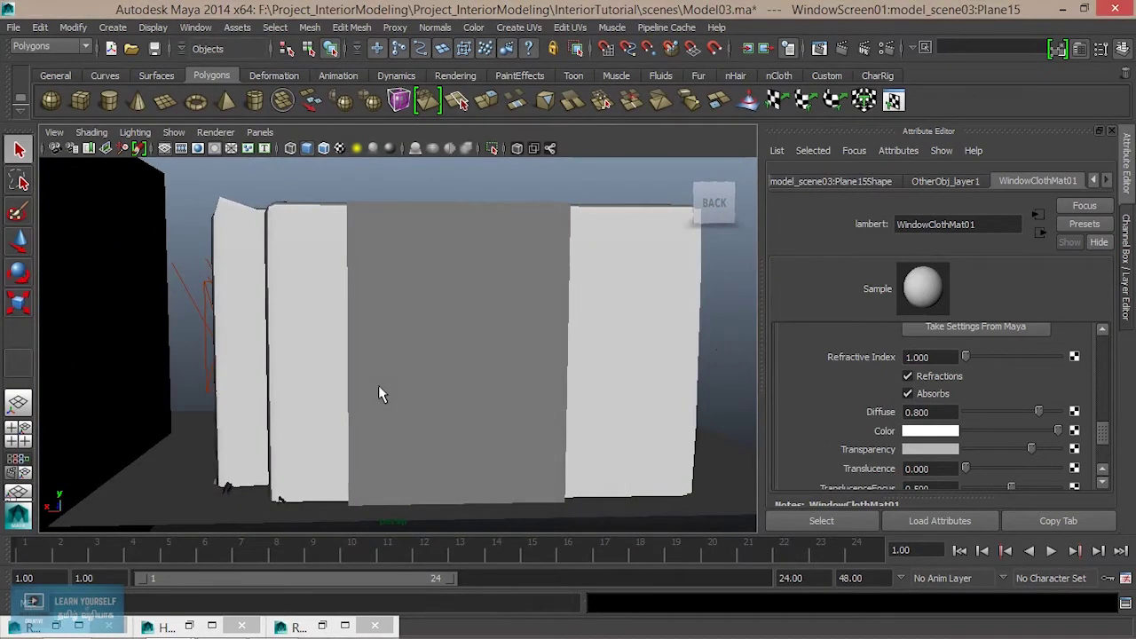
Maximize the side view, then the front view, framing the whole room elevation.
{"action": "key", "text": "space"}
{"action": "key", "text": "space"}
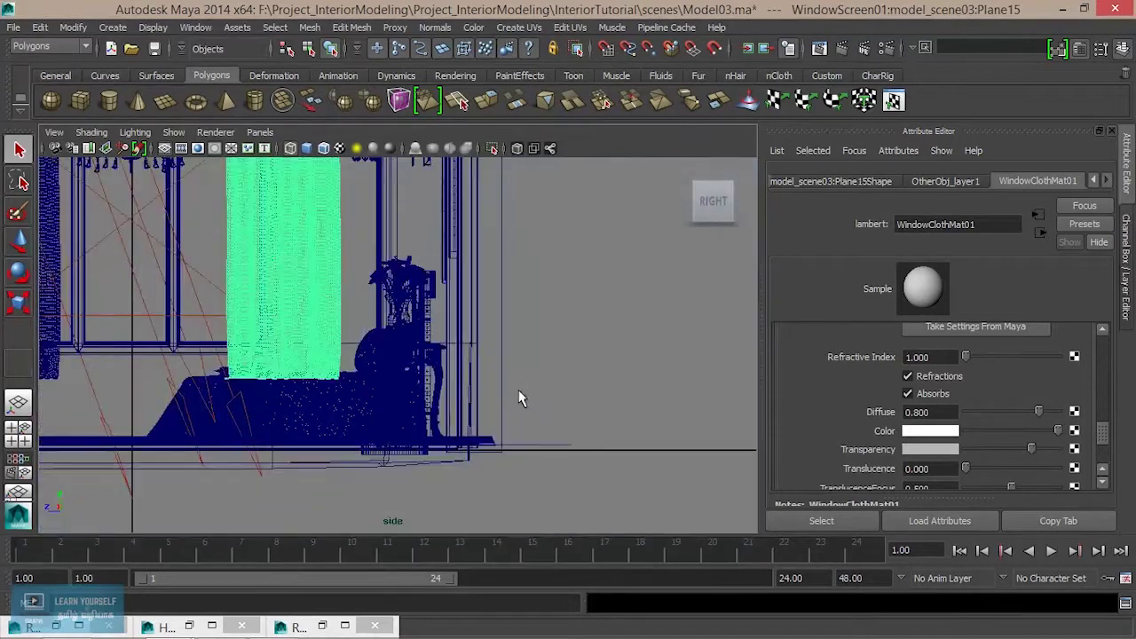
{"action": "scroll", "coordinate": [520, 399], "scroll_direction": "down", "scroll_amount": 2}
{"action": "scroll", "coordinate": [522, 399], "scroll_direction": "down", "scroll_amount": 3}
{"action": "scroll", "coordinate": [597, 444], "scroll_direction": "down", "scroll_amount": 2}
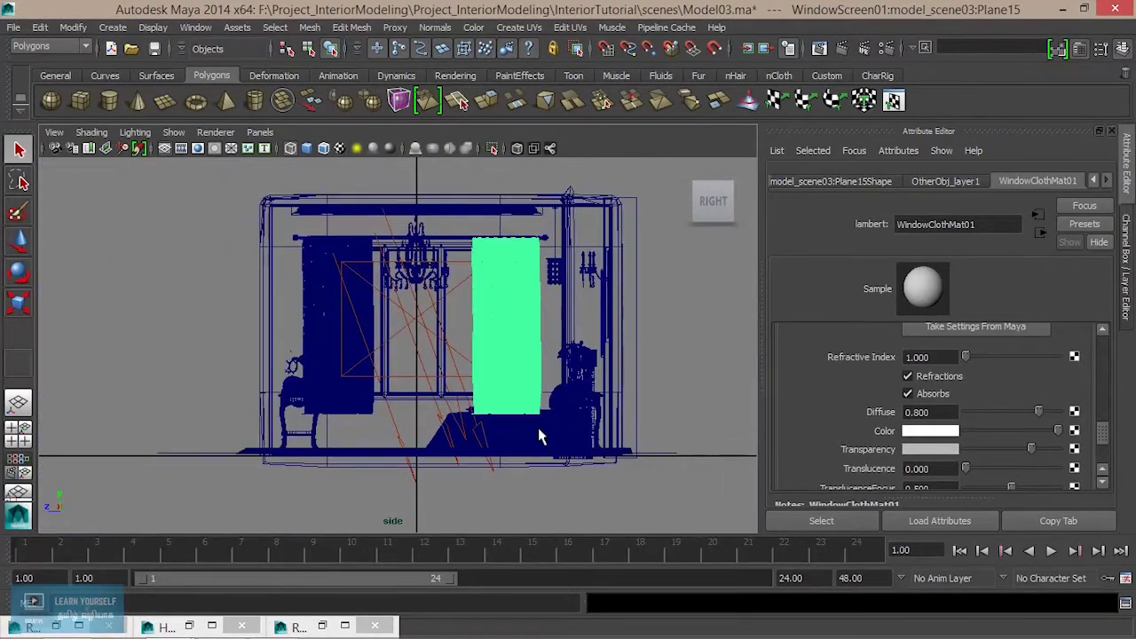
{"action": "key", "text": "space"}
{"action": "key", "text": "space"}
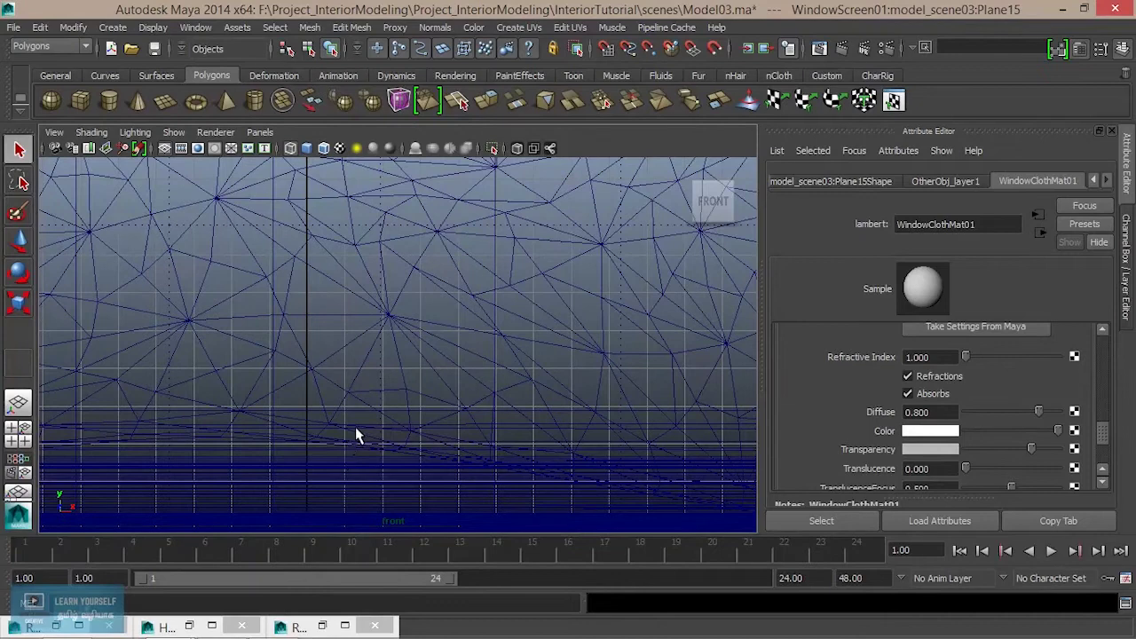
{"action": "scroll", "coordinate": [359, 425], "scroll_direction": "down", "scroll_amount": 5}
{"action": "scroll", "coordinate": [358, 424], "scroll_direction": "down", "scroll_amount": 3}
{"action": "middle_click_drag", "start_coordinate": [380, 386], "coordinate": [381, 471], "text": "alt"}
{"action": "scroll", "coordinate": [391, 465], "scroll_direction": "up", "scroll_amount": 2}
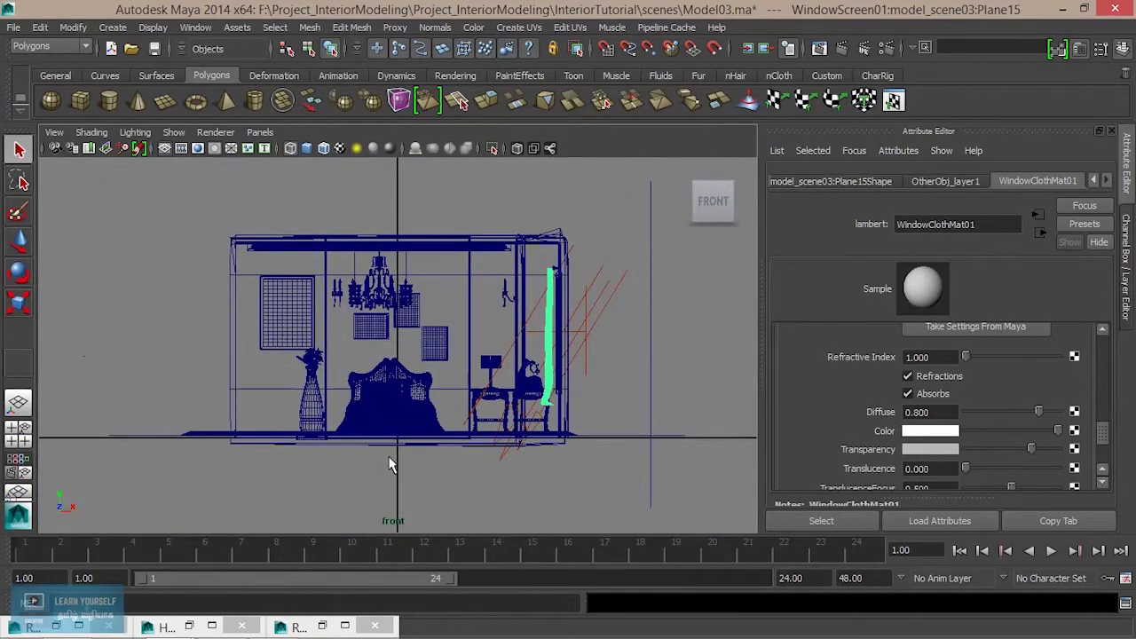
{"action": "scroll", "coordinate": [399, 452], "scroll_direction": "up", "scroll_amount": 2}
{"action": "scroll", "coordinate": [399, 468], "scroll_direction": "up", "scroll_amount": 1}
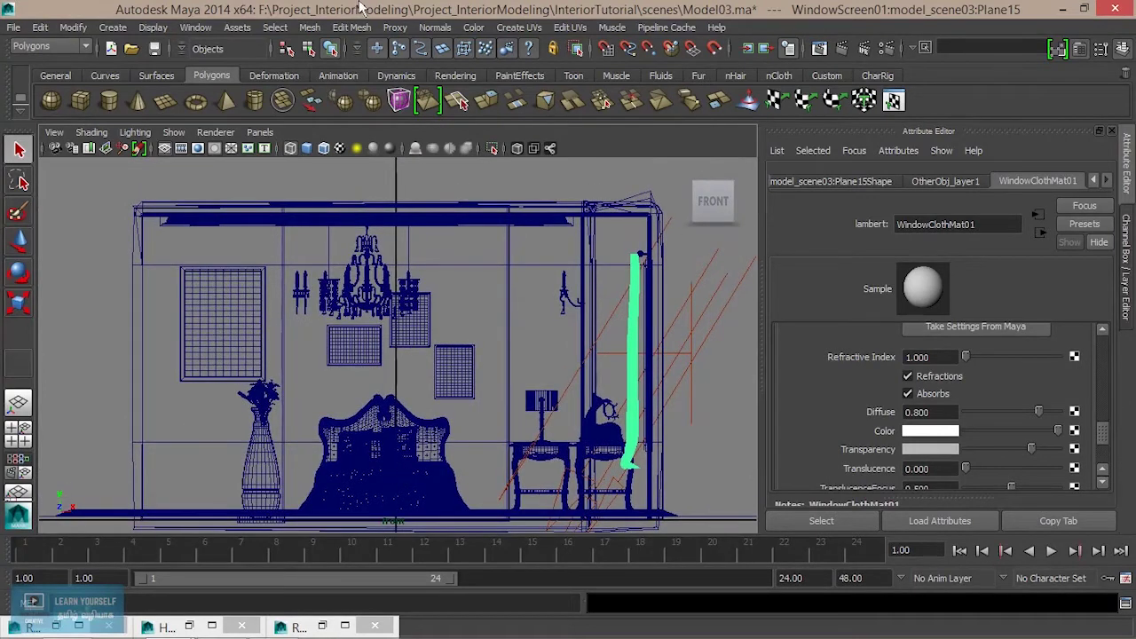
{"action": "left_click", "coordinate": [113, 28]}
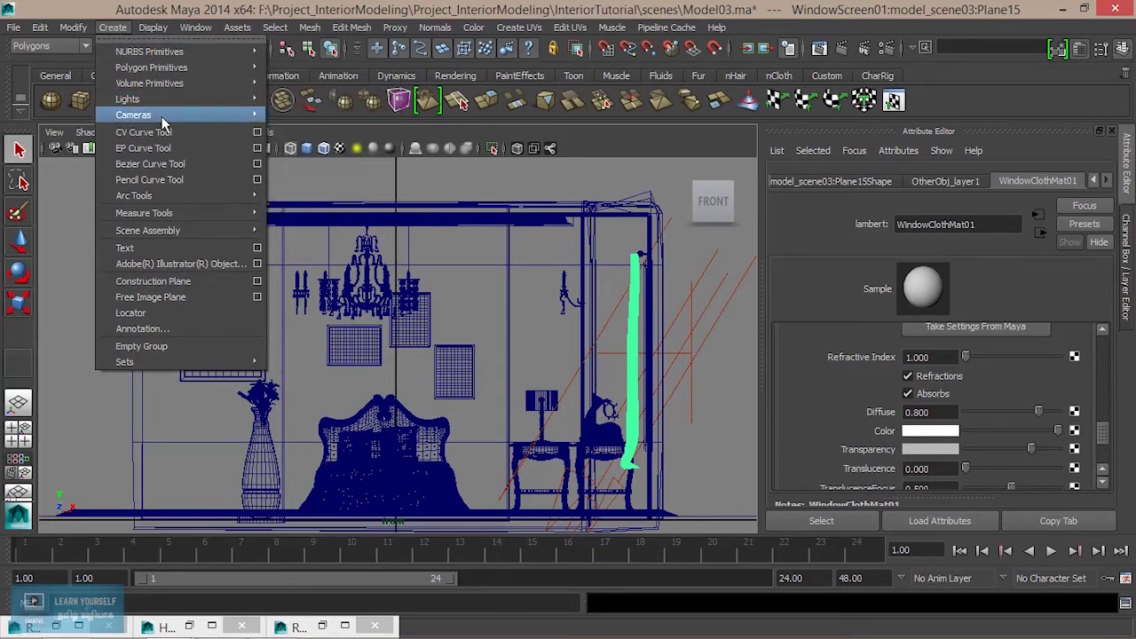
{"action": "mouse_move", "coordinate": [144, 213]}
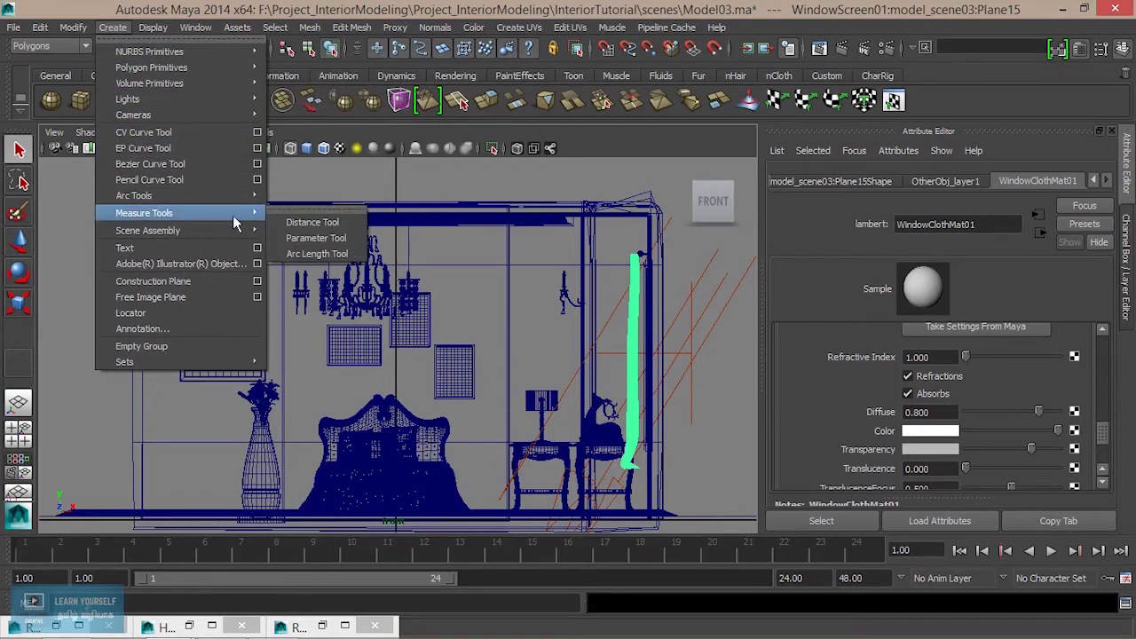
{"action": "left_click", "coordinate": [306, 222]}
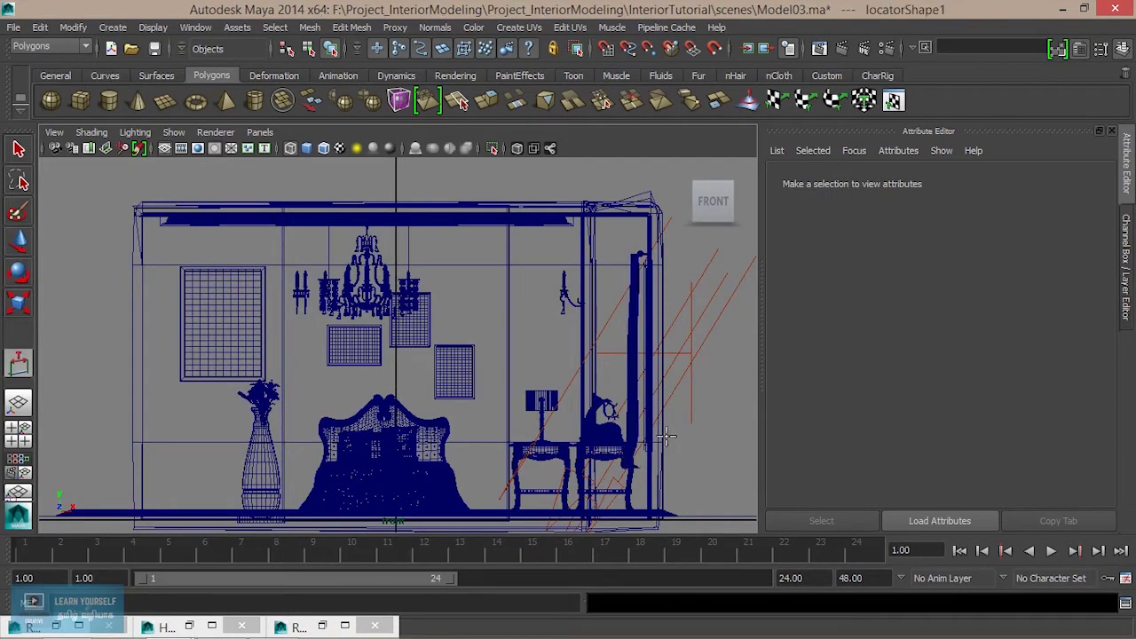
{"action": "left_click", "coordinate": [670, 435]}
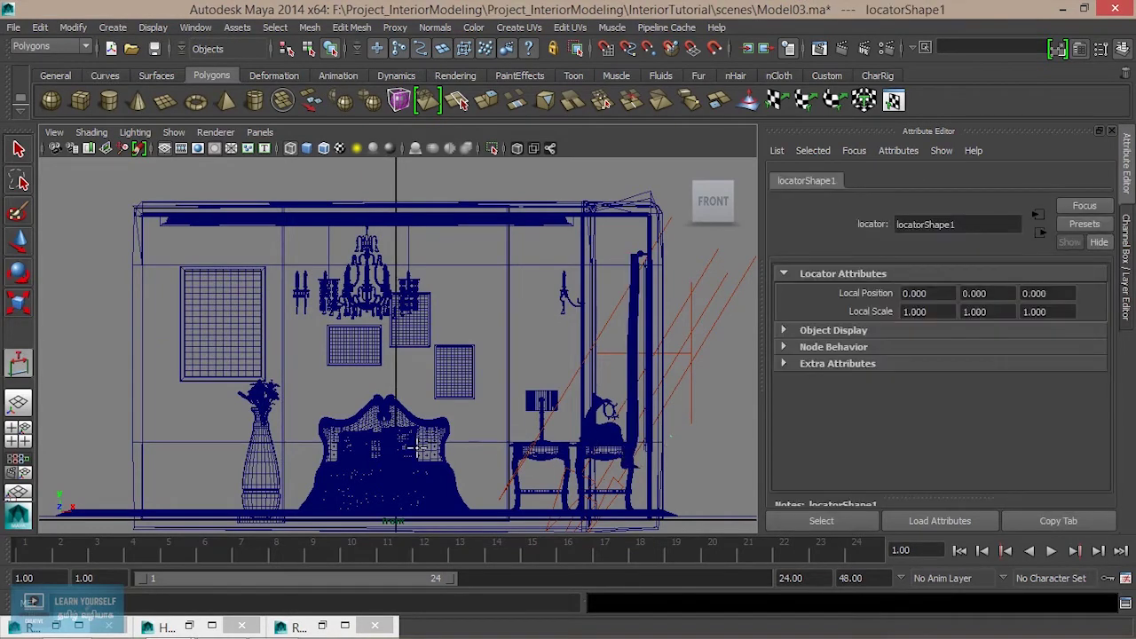
{"action": "left_click", "coordinate": [120, 432]}
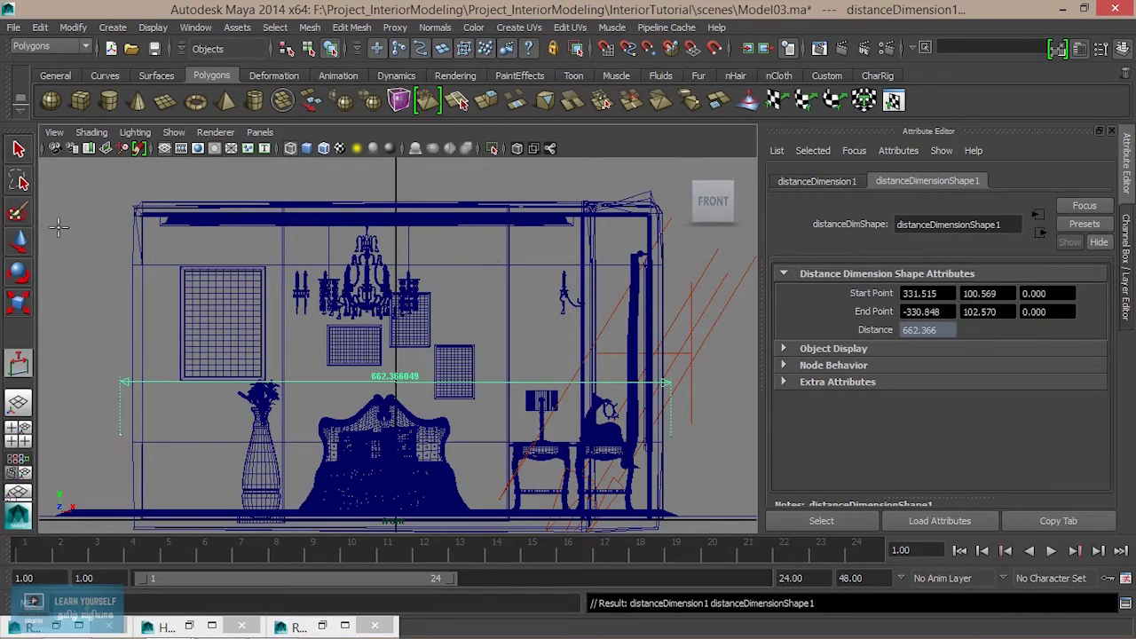
{"action": "key", "text": "ctrl+z"}
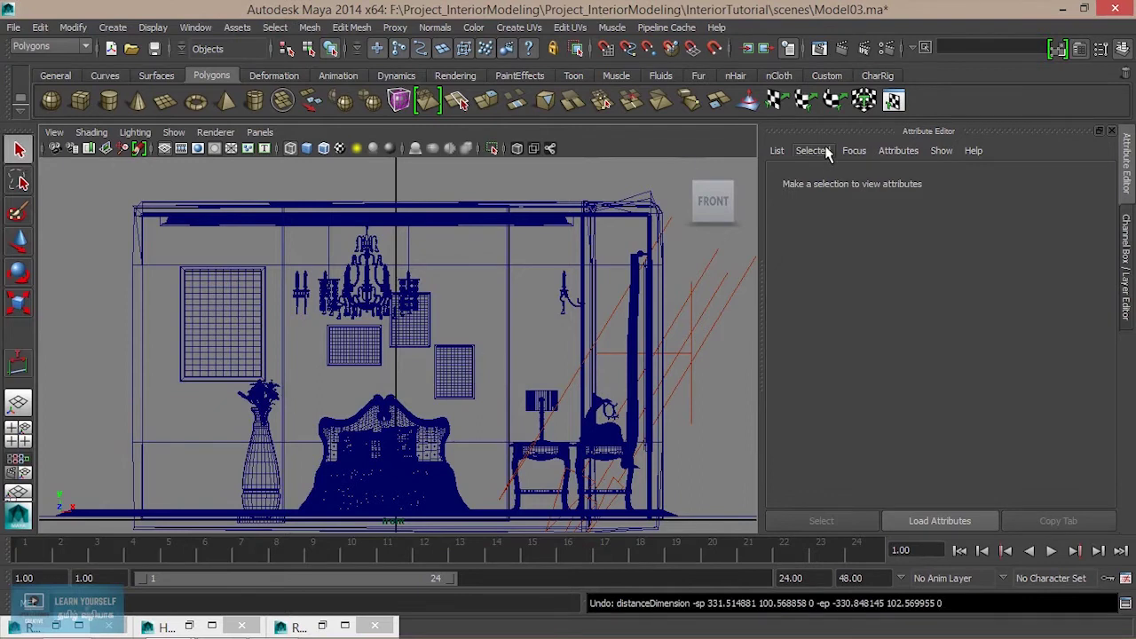
Check the final gather Falloff Start setting in Render Settings.
{"action": "left_click", "coordinate": [884, 48]}
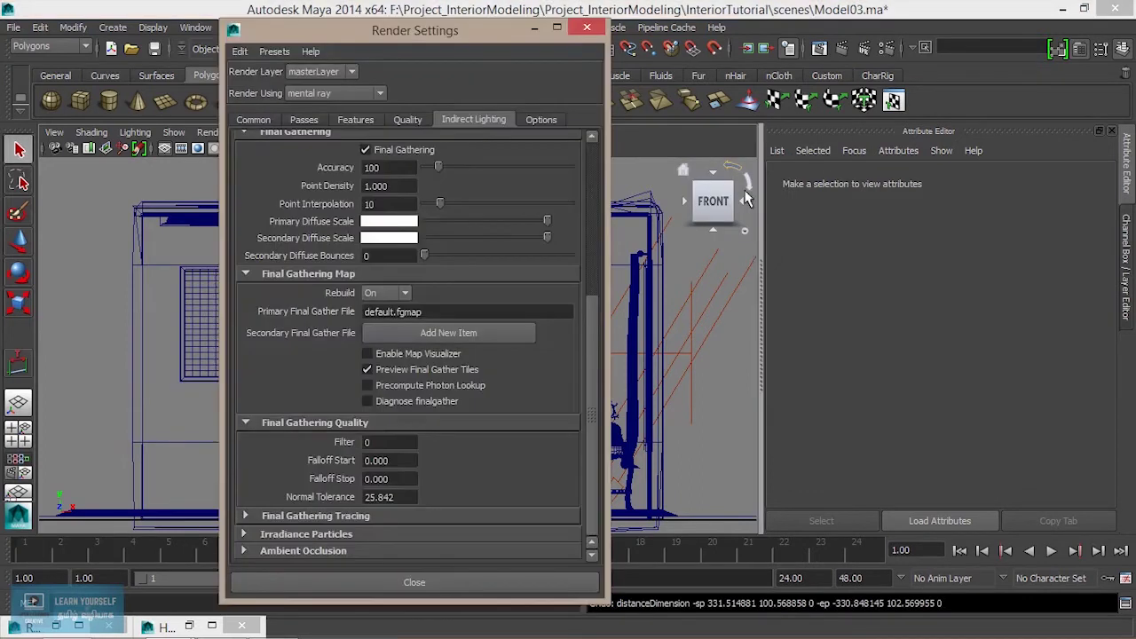
{"action": "left_click", "coordinate": [409, 459]}
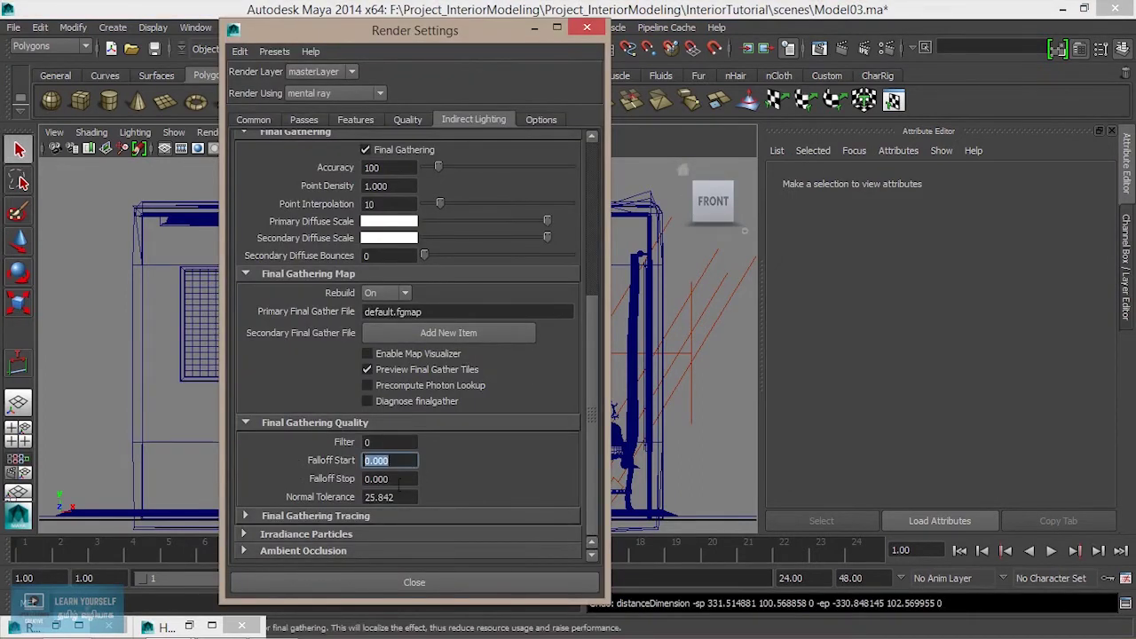
{"action": "left_click", "coordinate": [537, 27]}
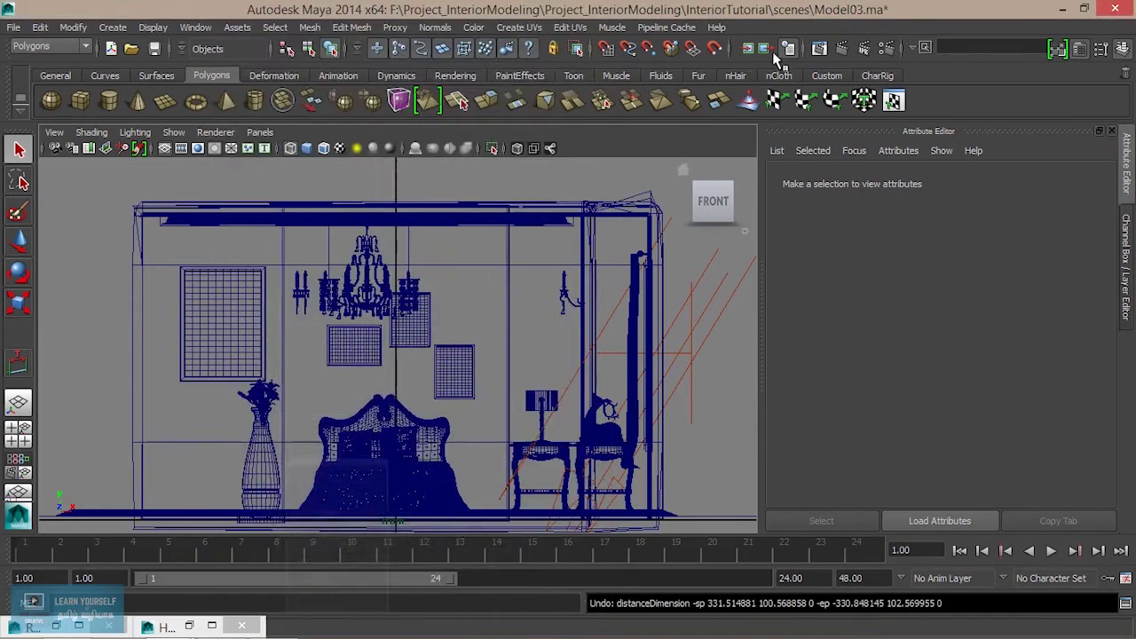
Render the bedroom from camera1, compare it with the stored image, then minimize.
{"action": "left_click", "coordinate": [818, 48]}
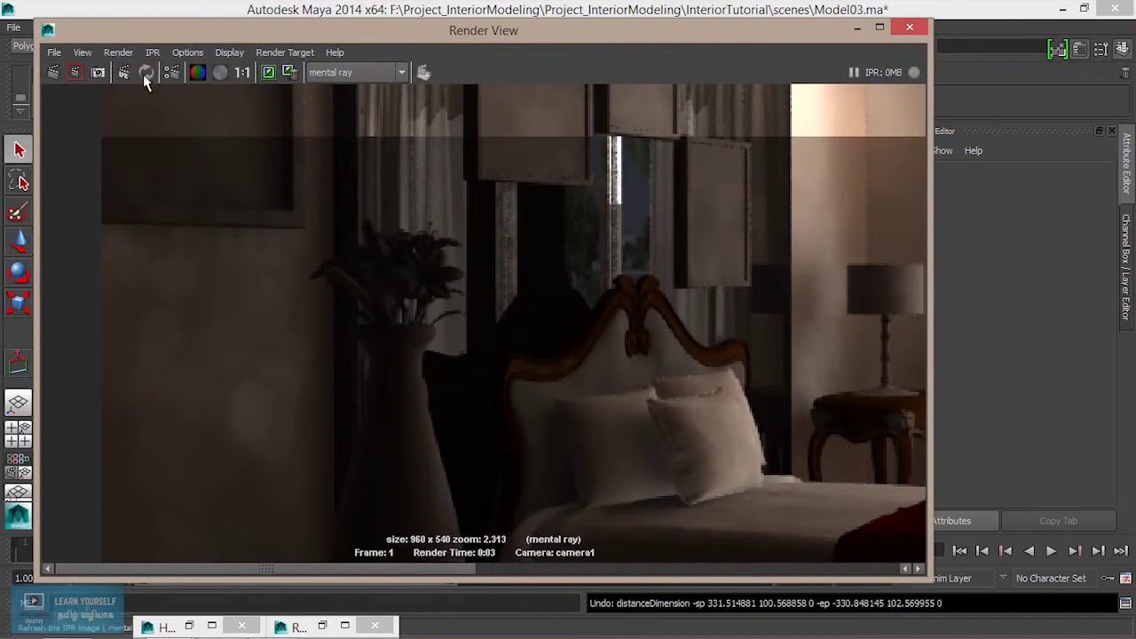
{"action": "left_click", "coordinate": [124, 52]}
{"action": "mouse_move", "coordinate": [135, 143]}
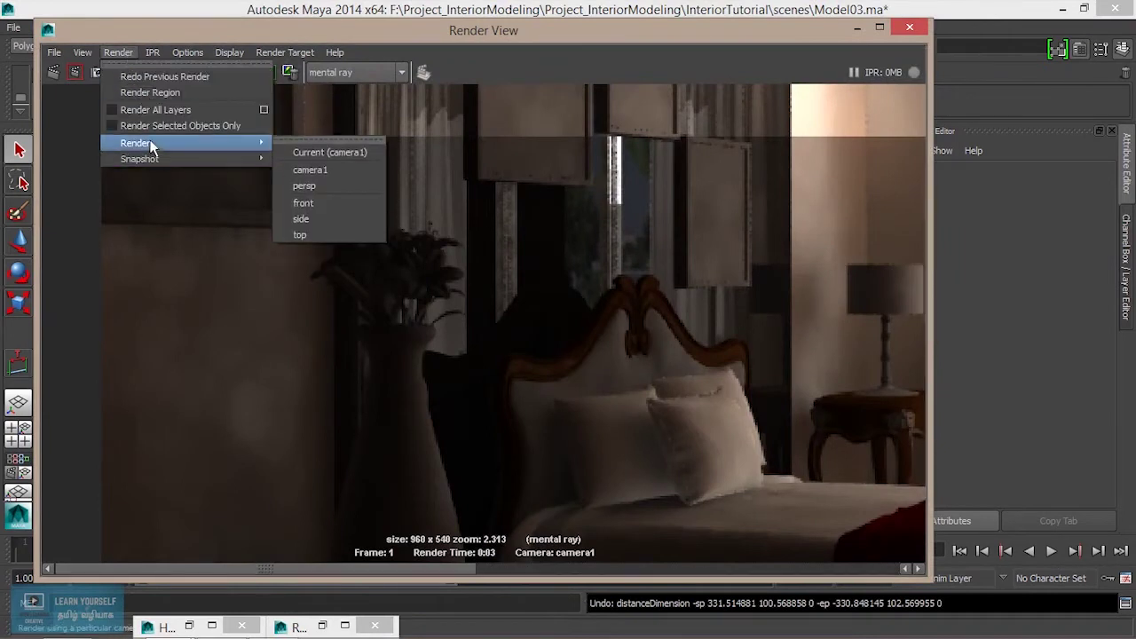
{"action": "left_click", "coordinate": [327, 173]}
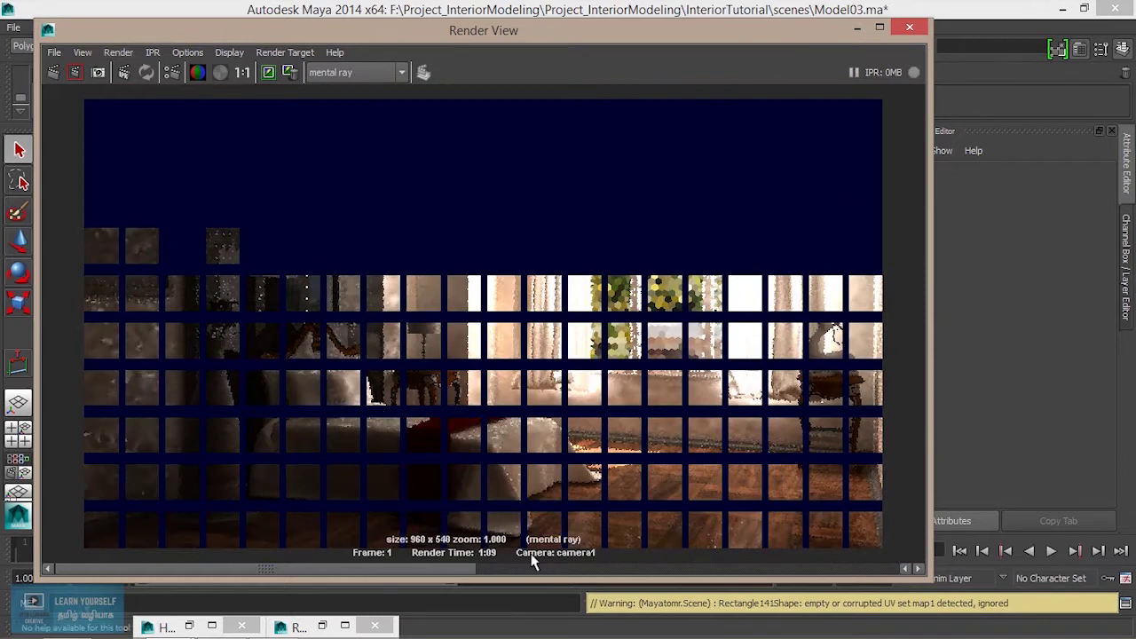
{"action": "left_click_drag", "start_coordinate": [450, 573], "coordinate": [825, 568]}
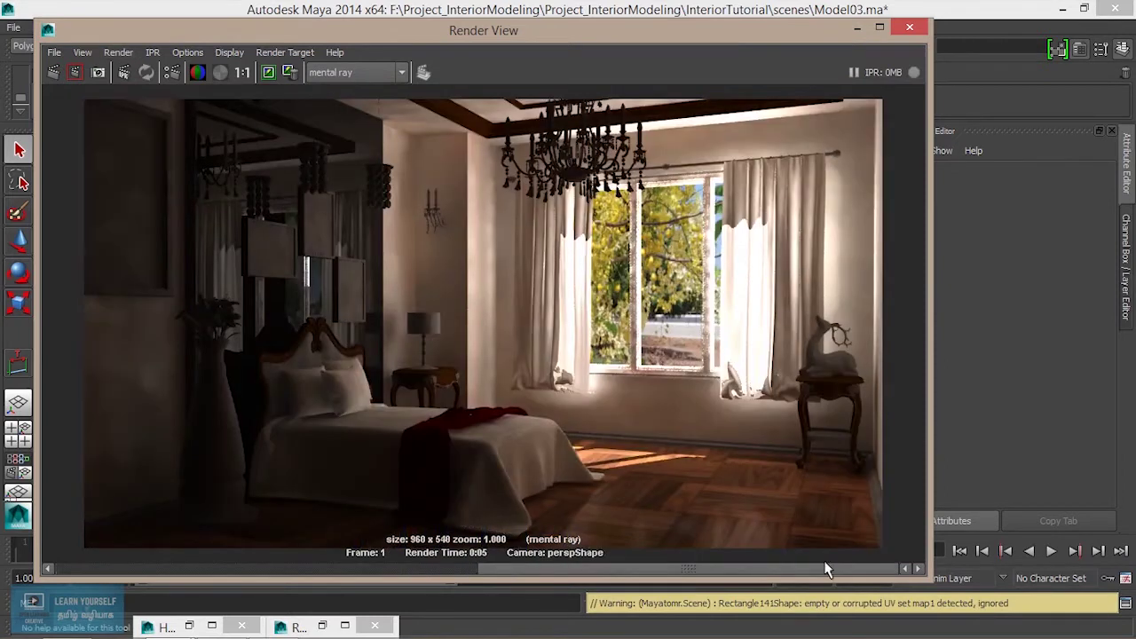
{"action": "left_click_drag", "start_coordinate": [670, 569], "coordinate": [525, 566]}
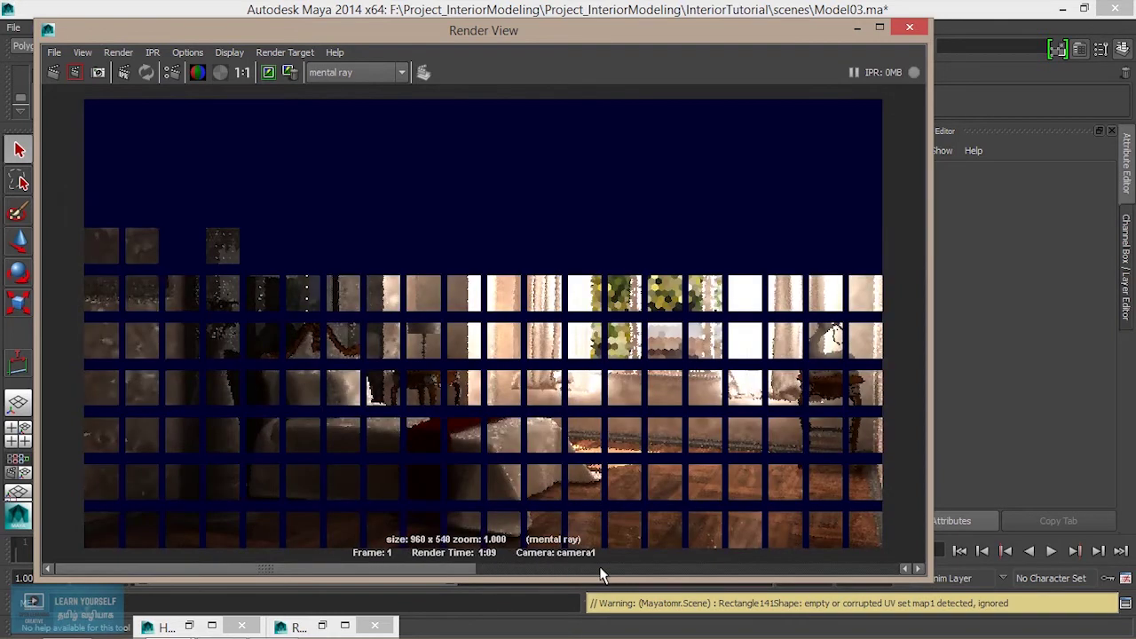
{"action": "left_click", "coordinate": [855, 28]}
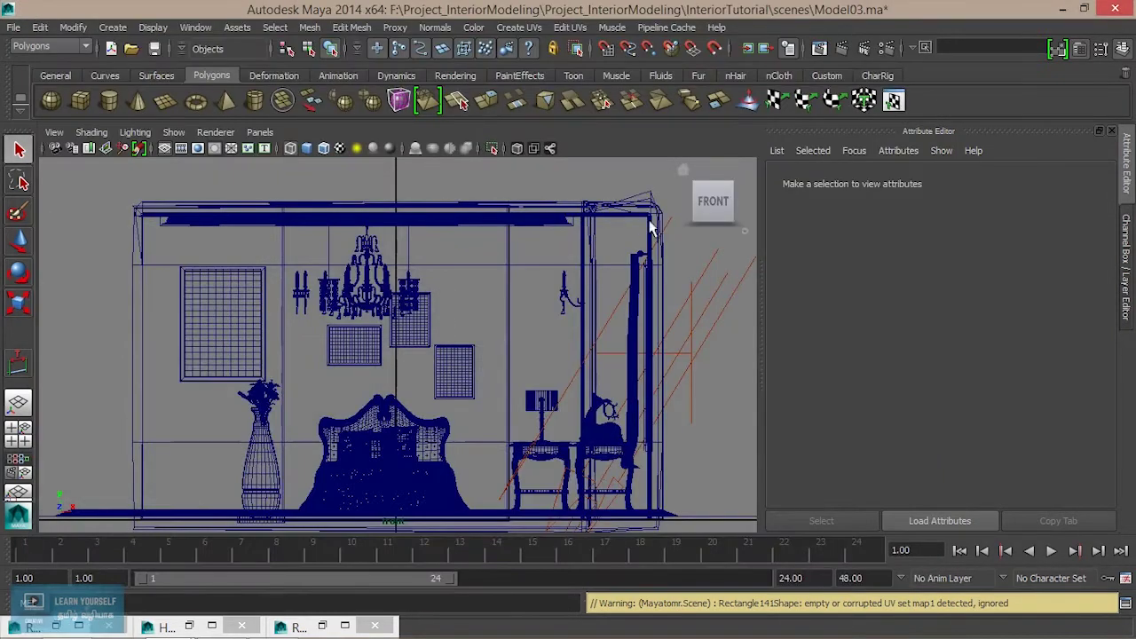
Select the right curtain, nudge WindowClothMat01's transparency lighter, and re-render the scene.
{"action": "left_click", "coordinate": [632, 306]}
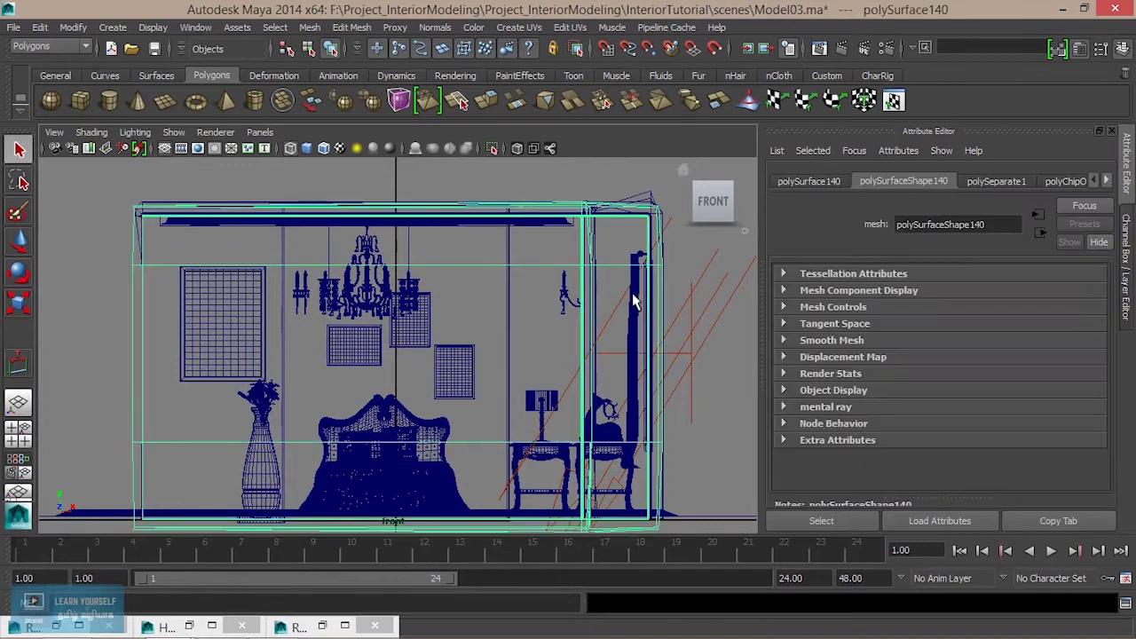
{"action": "left_click", "coordinate": [635, 333]}
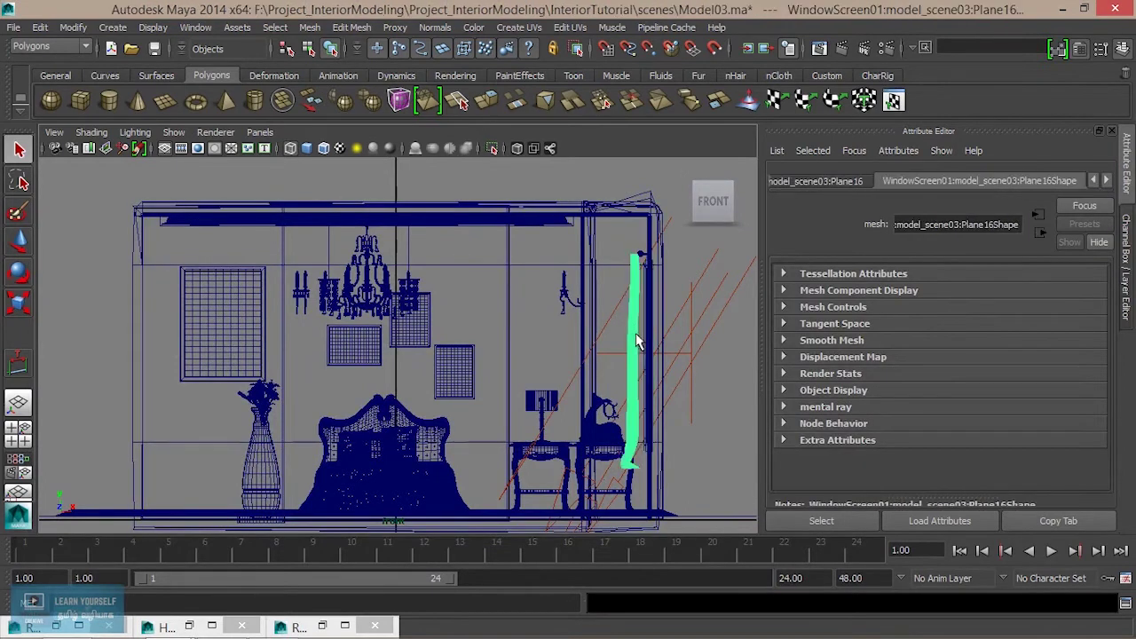
{"action": "left_click", "coordinate": [1106, 182]}
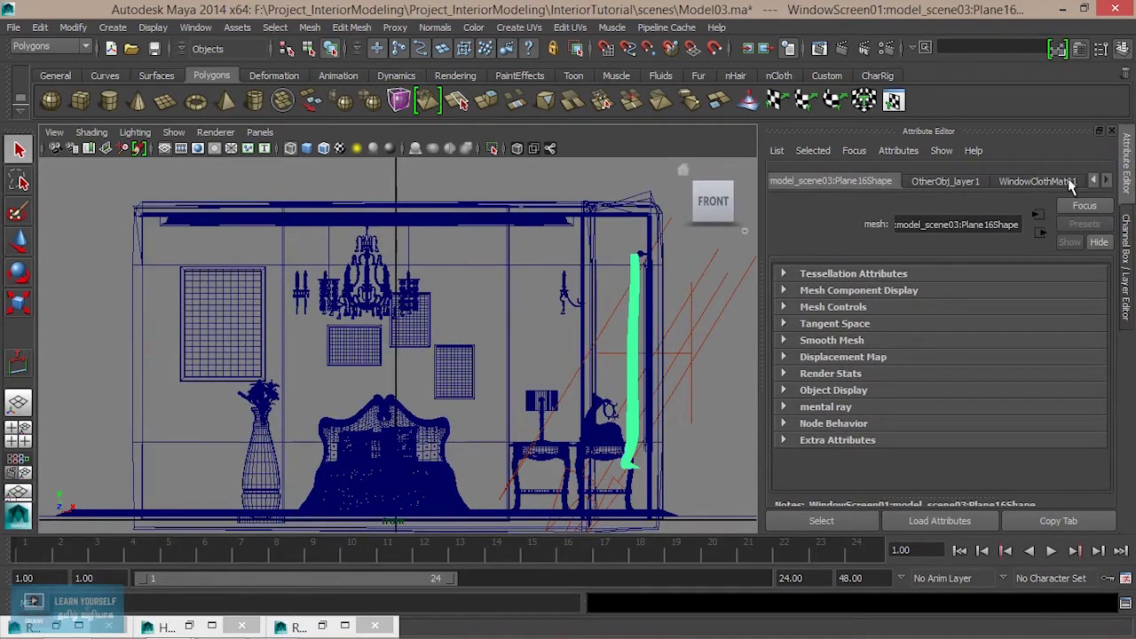
{"action": "left_click", "coordinate": [1075, 182]}
{"action": "scroll", "coordinate": [1003, 431], "scroll_direction": "down", "scroll_amount": 2}
{"action": "scroll", "coordinate": [1002, 431], "scroll_direction": "up", "scroll_amount": 1}
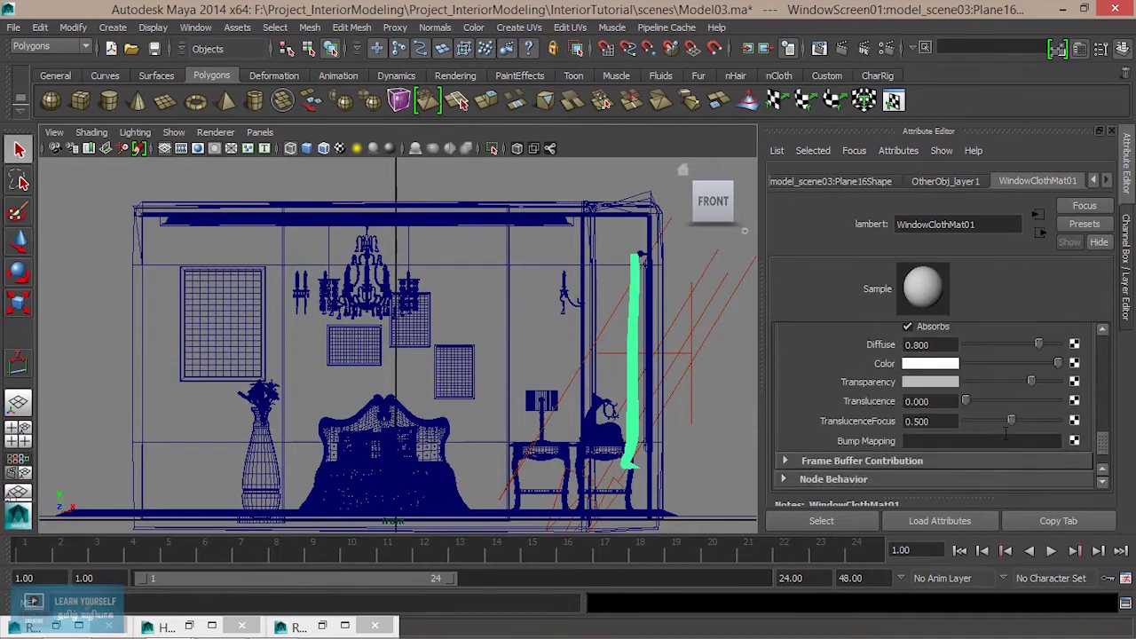
{"action": "left_click_drag", "start_coordinate": [1033, 382], "coordinate": [1050, 388]}
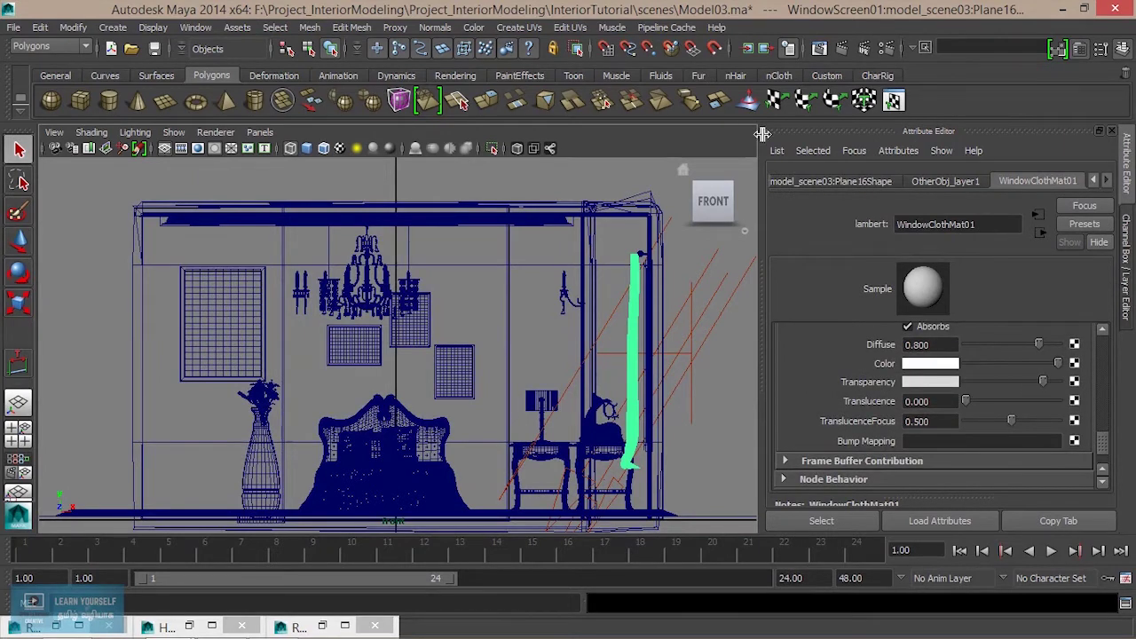
{"action": "left_click", "coordinate": [817, 48]}
Render the bedroom from camera1 with mental ray and fit the result in view.
{"action": "left_click", "coordinate": [53, 72]}
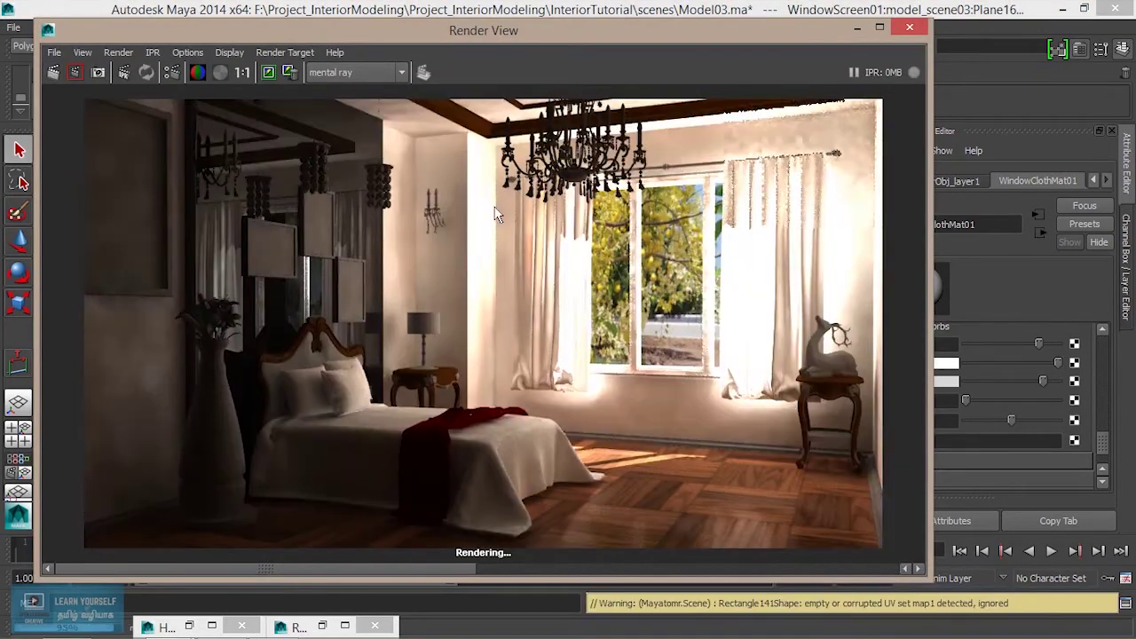
{"action": "scroll", "coordinate": [627, 432], "scroll_direction": "up", "scroll_amount": 3}
{"action": "key", "text": "f"}
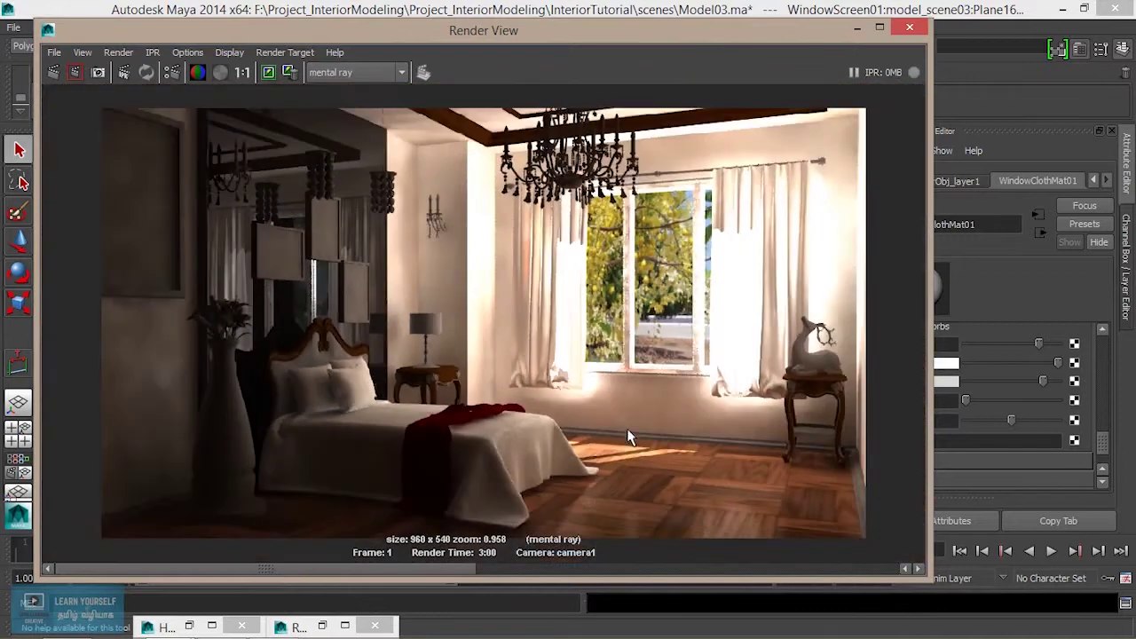
{"action": "mouse_move", "coordinate": [664, 575]}
{"action": "left_mouse_down"}
{"action": "mouse_move", "coordinate": [524, 562]}
{"action": "mouse_move", "coordinate": [702, 563]}
{"action": "mouse_move", "coordinate": [616, 566]}
{"action": "left_mouse_up"}
{"action": "scroll", "coordinate": [683, 382], "scroll_direction": "up", "scroll_amount": 2}
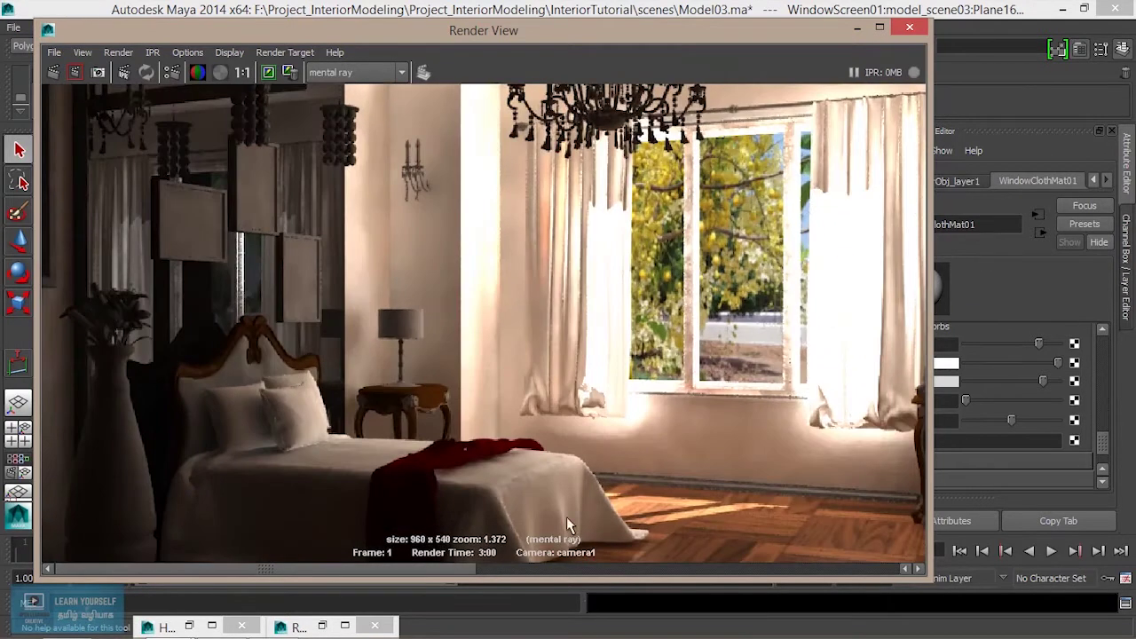
Compare the new render against the stored image around the window, then put Render View away.
{"action": "mouse_move", "coordinate": [461, 573]}
{"action": "left_mouse_down"}
{"action": "mouse_move", "coordinate": [748, 562]}
{"action": "mouse_move", "coordinate": [579, 562]}
{"action": "left_mouse_up"}
{"action": "scroll", "coordinate": [647, 439], "scroll_direction": "down", "scroll_amount": 2}
{"action": "scroll", "coordinate": [647, 432], "scroll_direction": "up", "scroll_amount": 1}
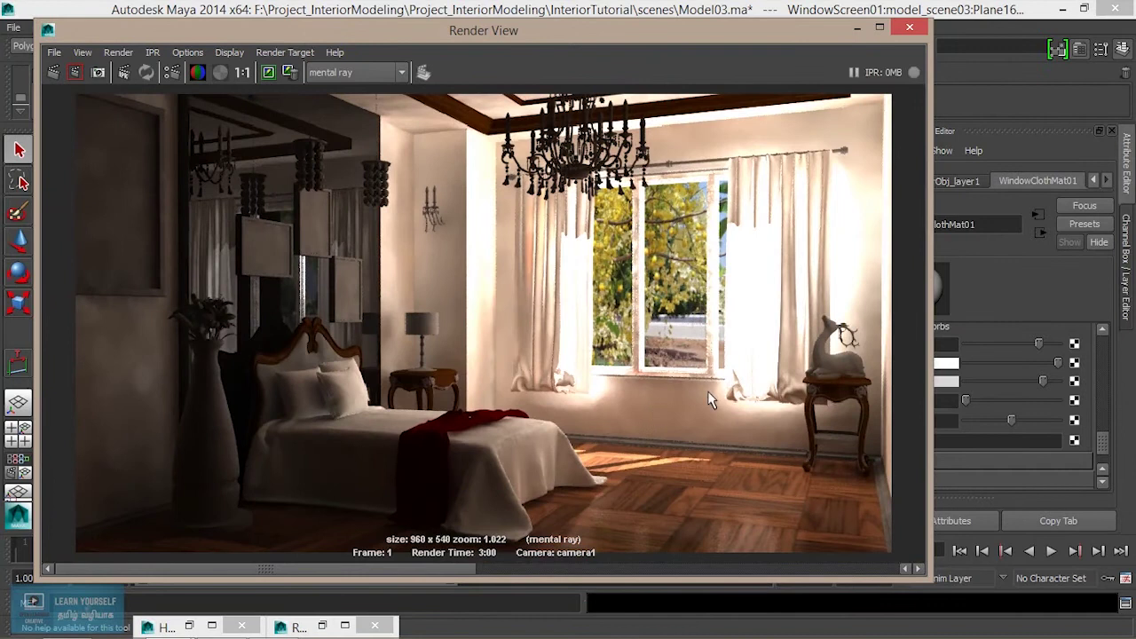
{"action": "middle_click_drag", "start_coordinate": [646, 432], "coordinate": [491, 401], "text": "alt"}
{"action": "scroll", "coordinate": [491, 401], "scroll_direction": "up", "scroll_amount": 2}
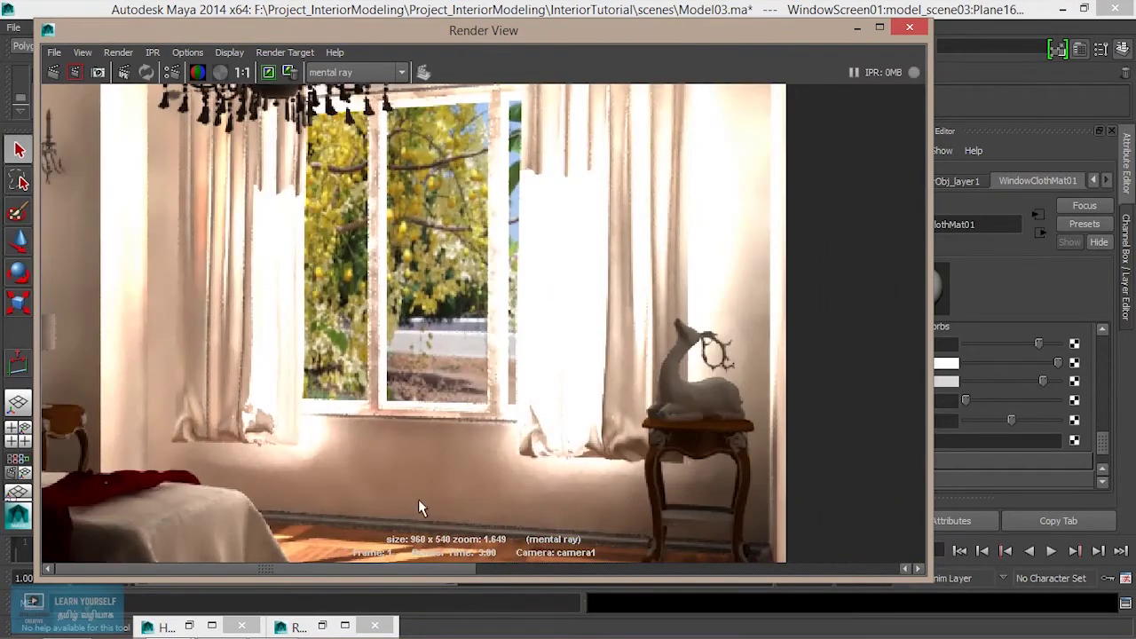
{"action": "mouse_move", "coordinate": [472, 565]}
{"action": "left_mouse_down"}
{"action": "mouse_move", "coordinate": [690, 562]}
{"action": "mouse_move", "coordinate": [679, 551]}
{"action": "mouse_move", "coordinate": [502, 552]}
{"action": "left_mouse_up"}
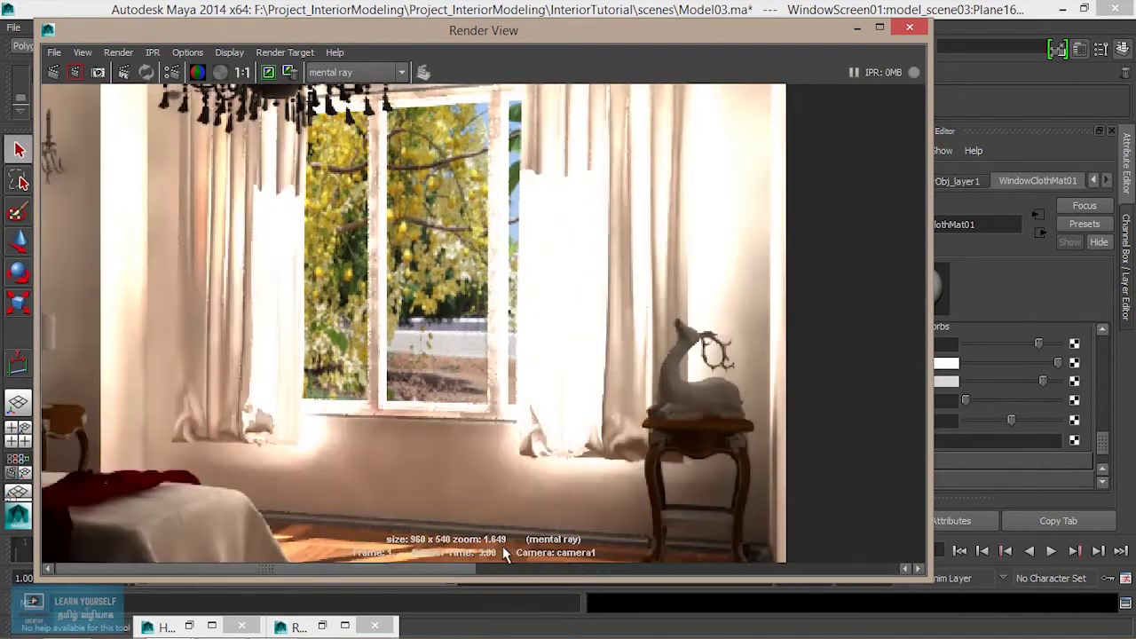
{"action": "left_click", "coordinate": [858, 29]}
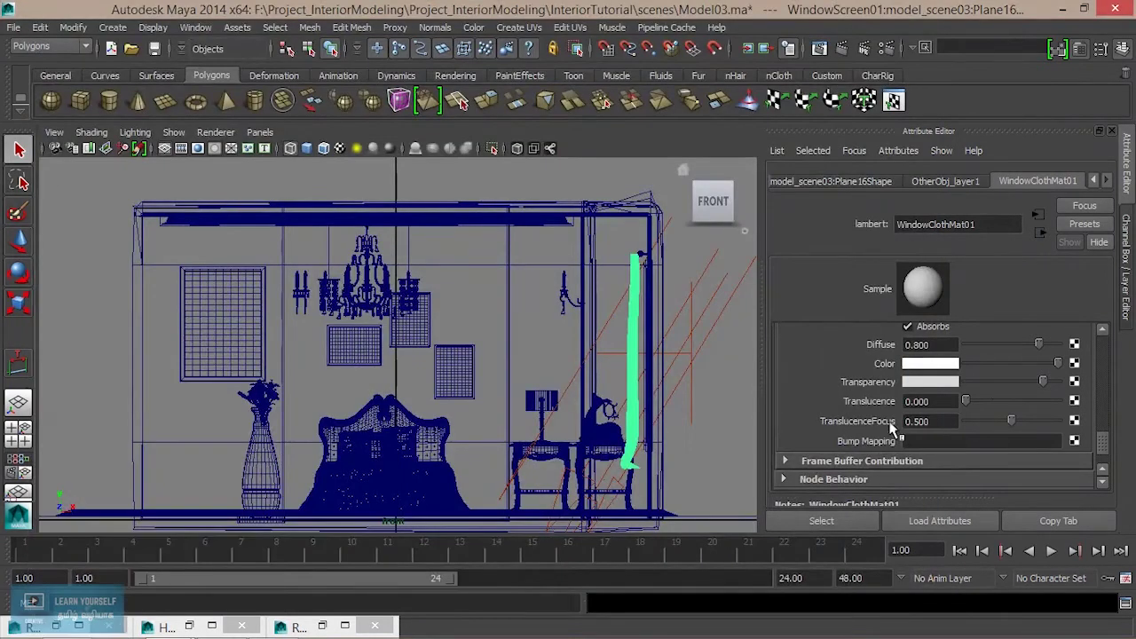
Lower WindowClothMat01's Diffuse to 0.351 and raise its Transparency slightly.
{"action": "left_click_drag", "start_coordinate": [1038, 344], "coordinate": [1024, 346]}
{"action": "scroll", "coordinate": [977, 399], "scroll_direction": "up", "scroll_amount": 1}
{"action": "scroll", "coordinate": [977, 398], "scroll_direction": "up", "scroll_amount": 2}
{"action": "scroll", "coordinate": [977, 398], "scroll_direction": "down", "scroll_amount": 1}
{"action": "scroll", "coordinate": [977, 398], "scroll_direction": "down", "scroll_amount": 1}
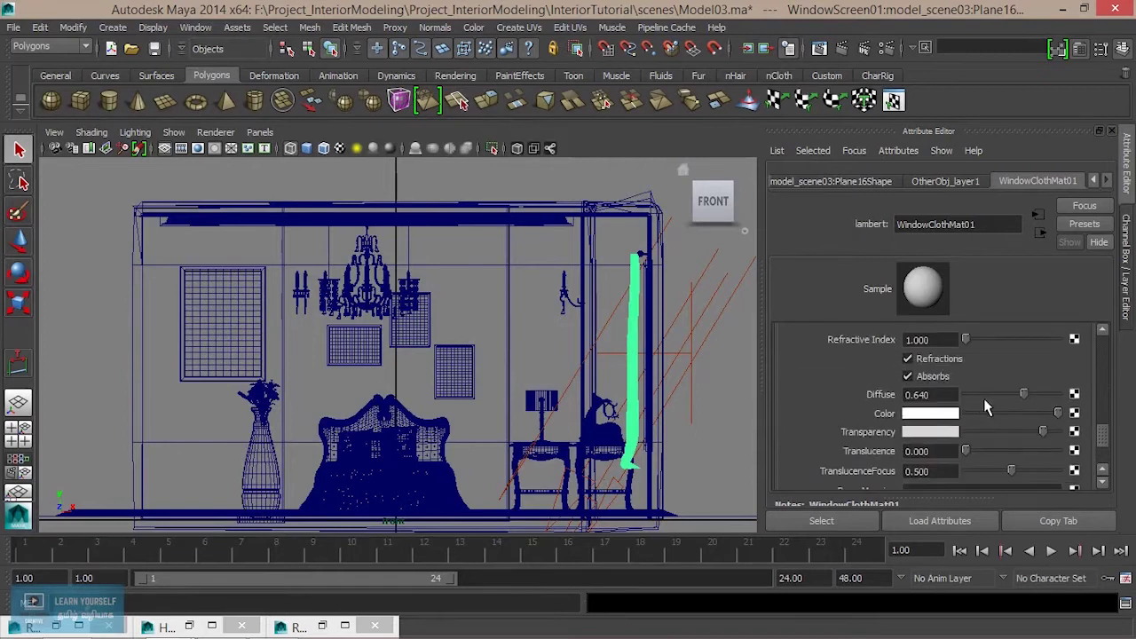
{"action": "left_click_drag", "start_coordinate": [1023, 399], "coordinate": [1001, 404]}
{"action": "left_click_drag", "start_coordinate": [1044, 433], "coordinate": [1048, 434]}
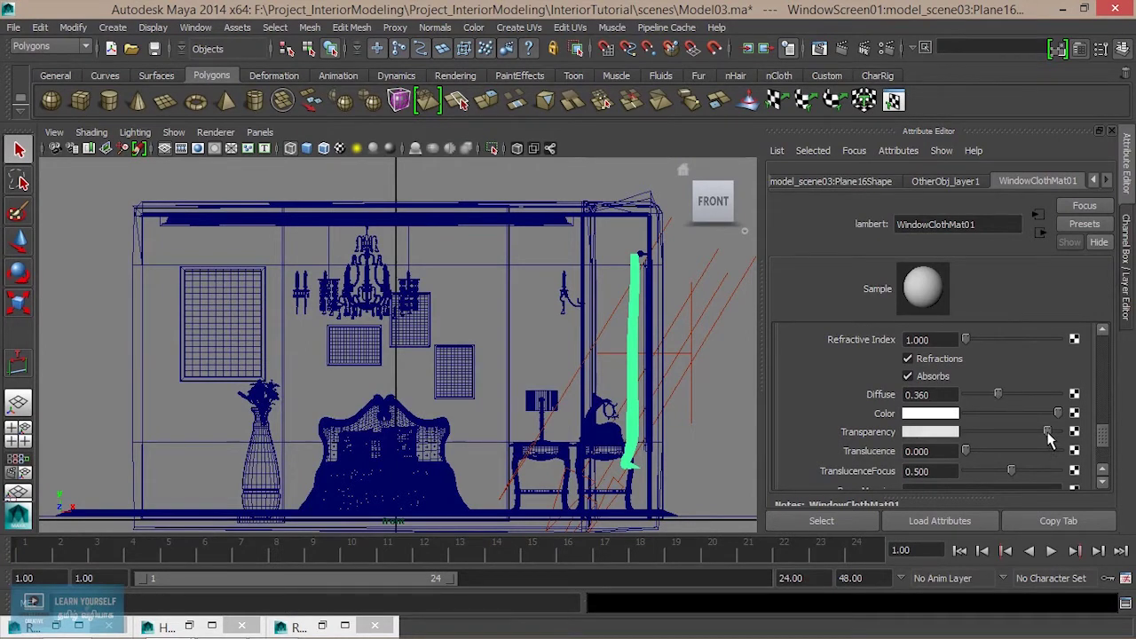
{"action": "left_click_drag", "start_coordinate": [1003, 404], "coordinate": [1000, 405]}
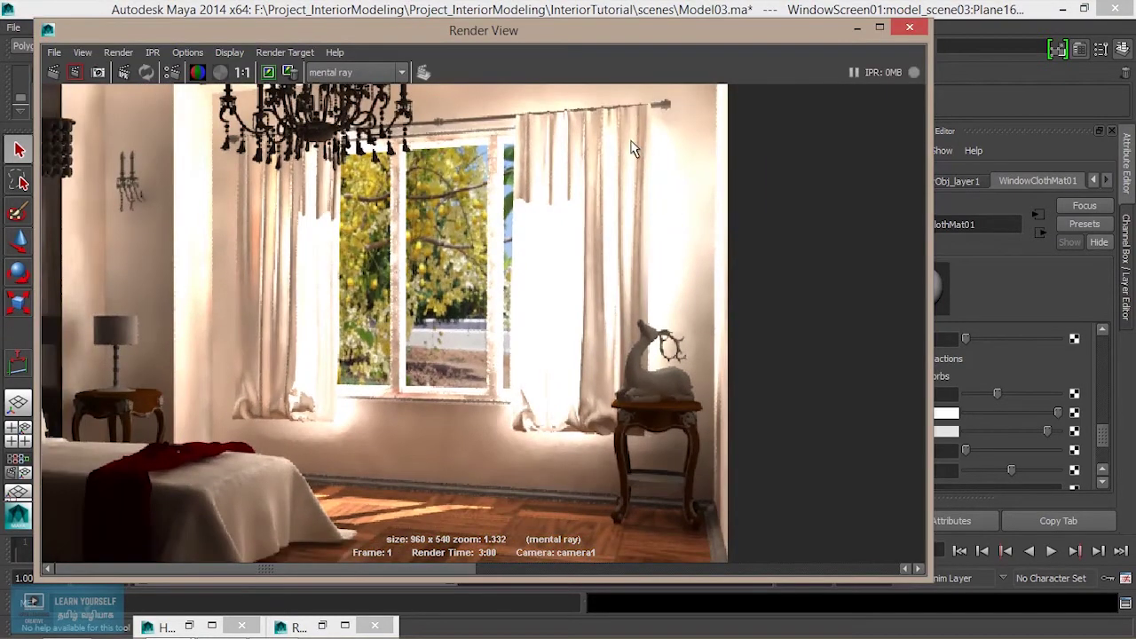
Keep the previous image and region-render the right curtain, then zoom in on the window area.
{"action": "left_click_drag", "start_coordinate": [631, 141], "coordinate": [667, 309]}
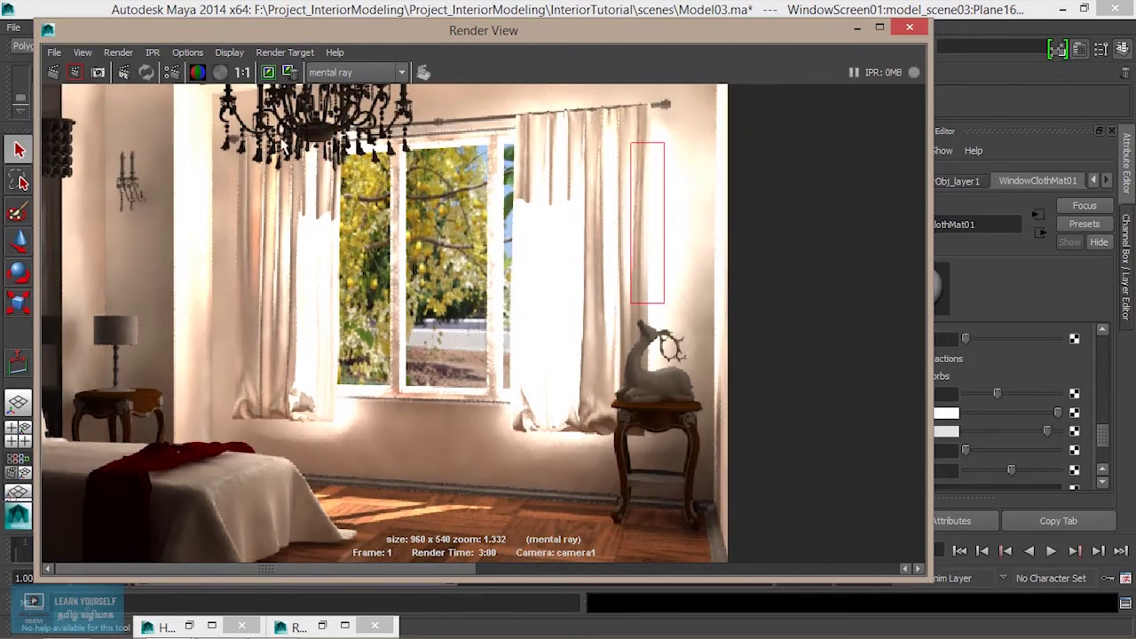
{"action": "left_click", "coordinate": [269, 72]}
{"action": "left_click", "coordinate": [269, 73]}
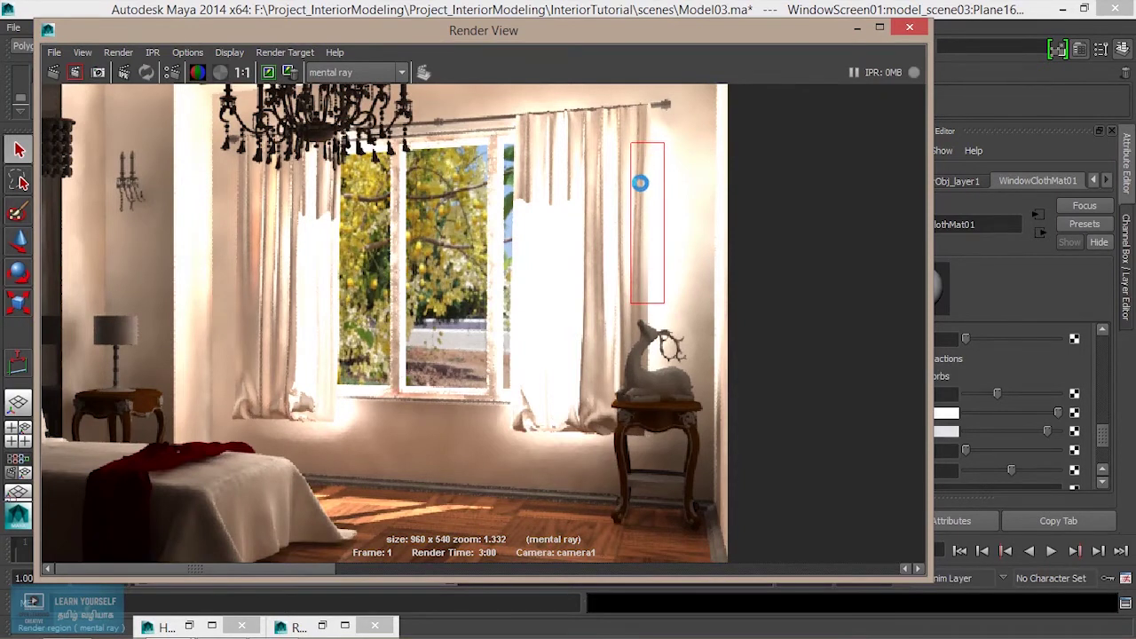
{"action": "key", "text": "f"}
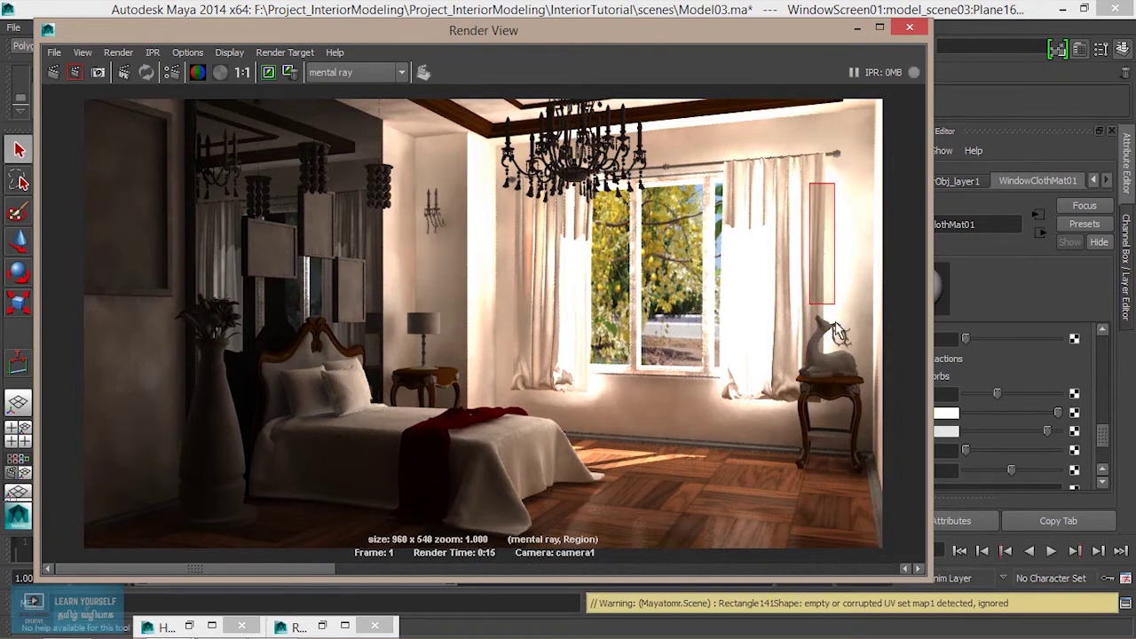
{"action": "scroll", "coordinate": [795, 328], "scroll_direction": "up", "scroll_amount": 2}
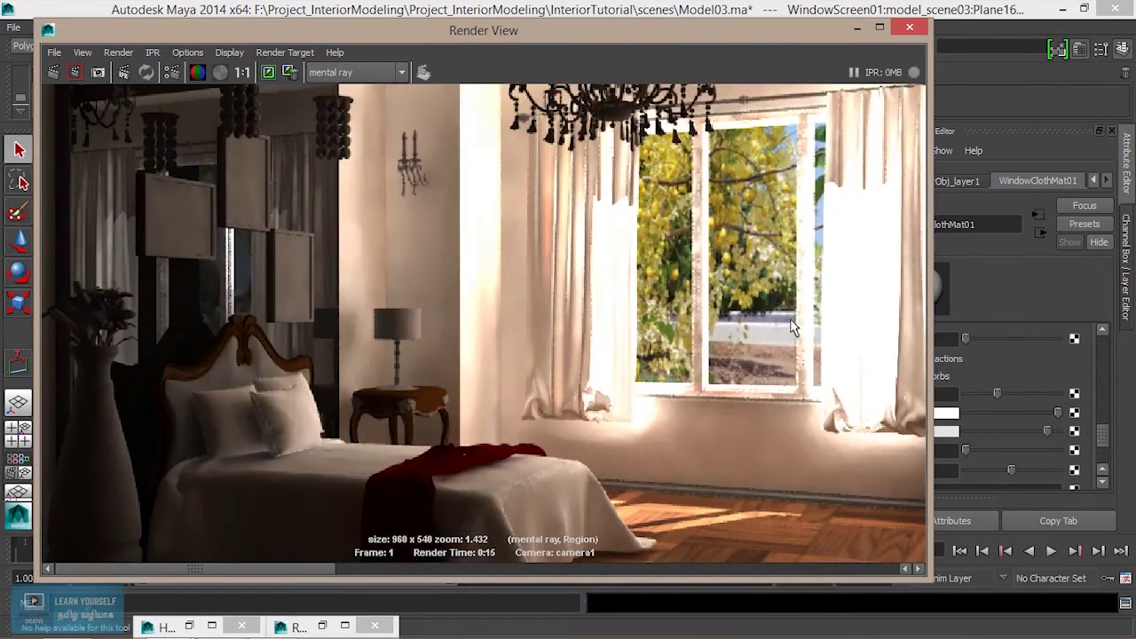
{"action": "middle_click_drag", "start_coordinate": [784, 328], "coordinate": [578, 374], "text": "alt"}
{"action": "scroll", "coordinate": [578, 373], "scroll_direction": "up", "scroll_amount": 1}
{"action": "scroll", "coordinate": [577, 360], "scroll_direction": "up", "scroll_amount": 1}
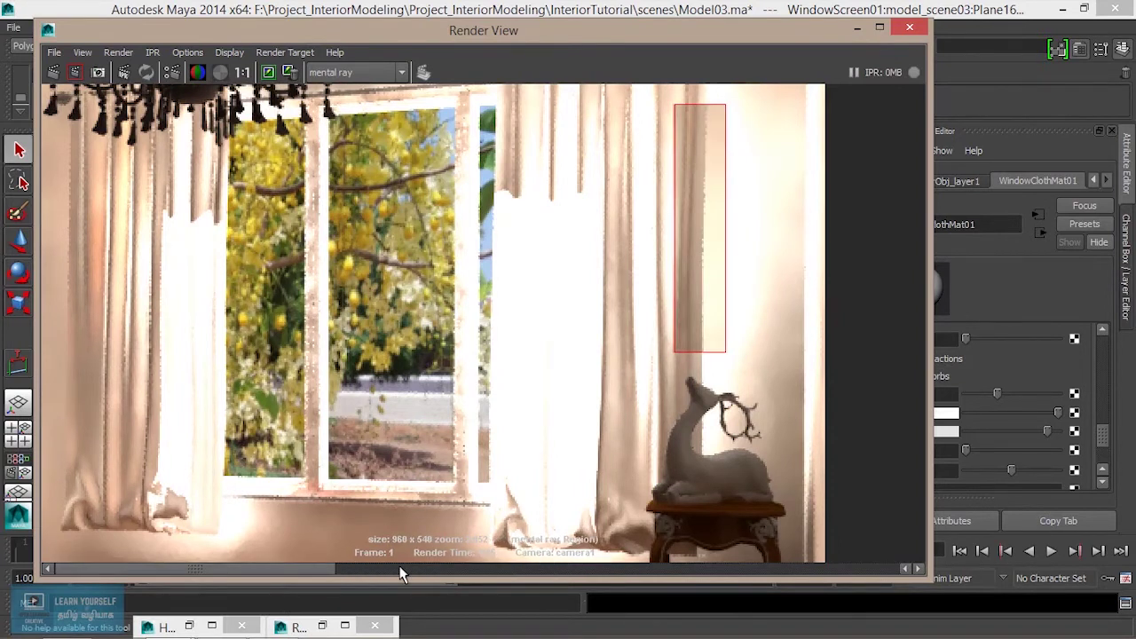
Set the curtain material's Diffuse to 0.4 and review the last render.
{"action": "left_click", "coordinate": [857, 29]}
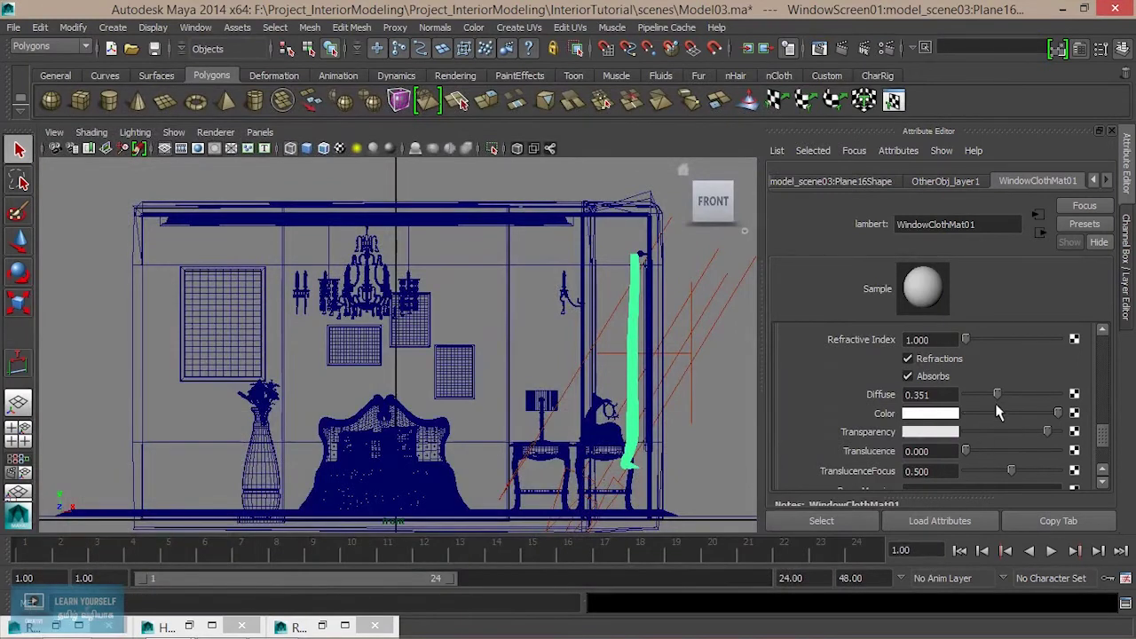
{"action": "left_click_drag", "start_coordinate": [995, 404], "coordinate": [1001, 404]}
{"action": "left_click", "coordinate": [949, 402]}
{"action": "type", "text": ".4"}
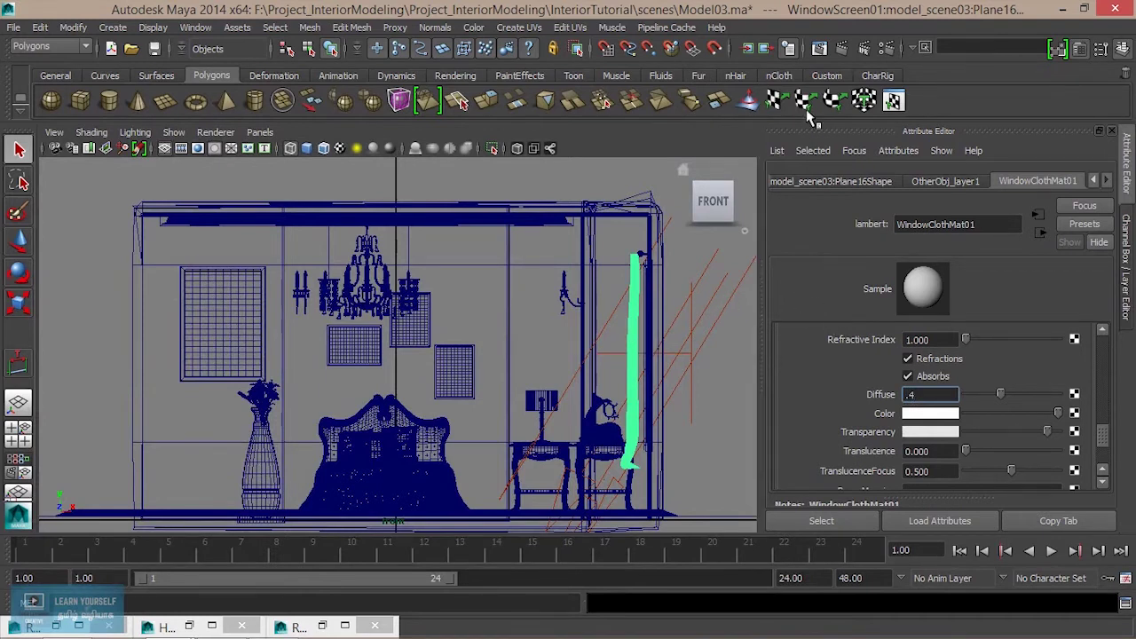
{"action": "left_click", "coordinate": [818, 53]}
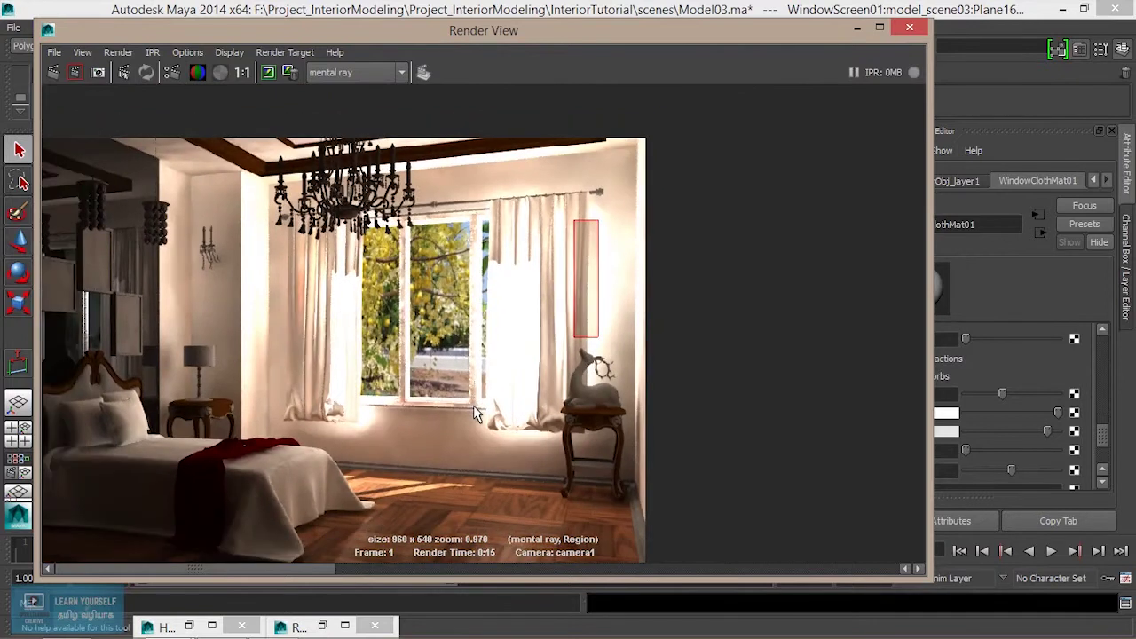
{"action": "middle_click_drag", "start_coordinate": [477, 414], "coordinate": [712, 427], "text": "alt"}
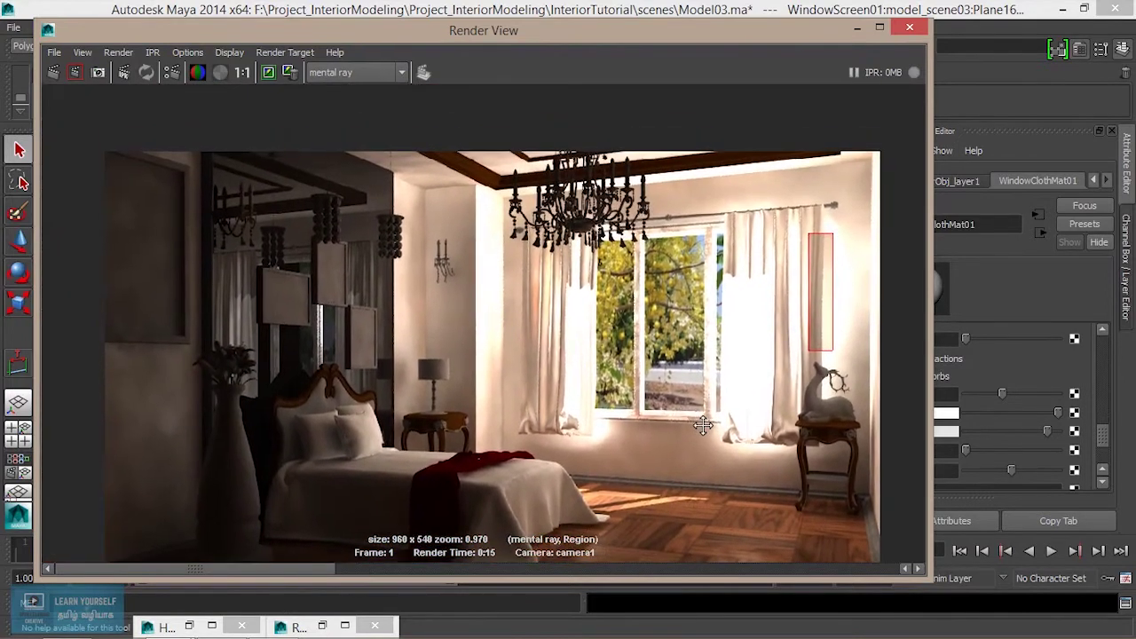
{"action": "left_click", "coordinate": [858, 29]}
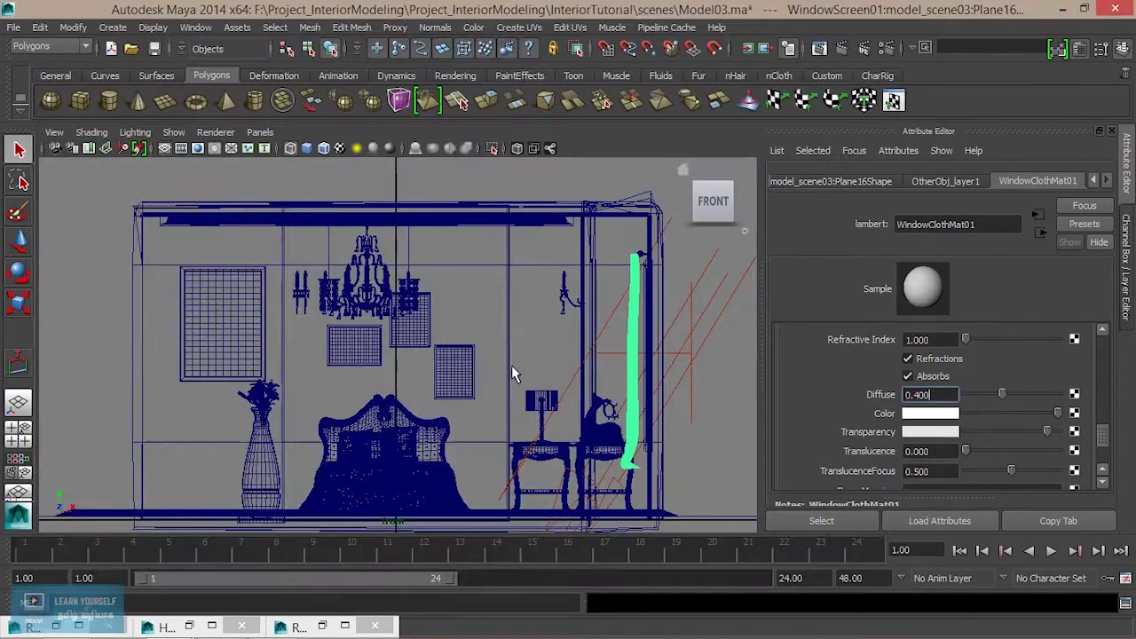
Select the window's areaLight1 and expand its mental ray settings.
{"action": "left_click", "coordinate": [690, 408]}
{"action": "scroll", "coordinate": [923, 403], "scroll_direction": "down", "scroll_amount": 3}
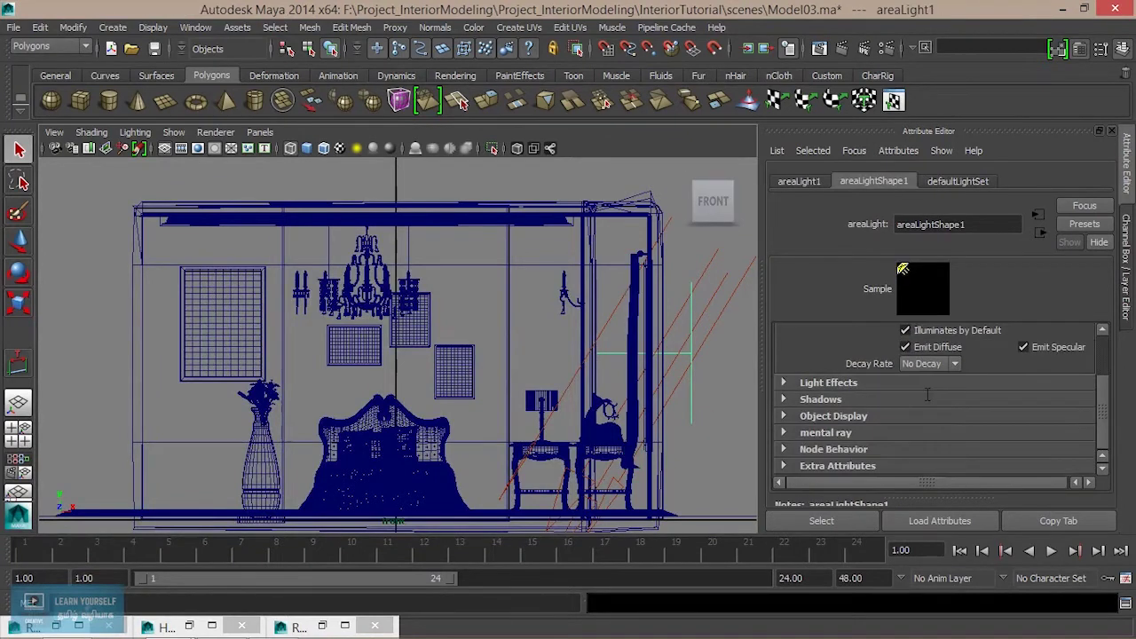
{"action": "left_click", "coordinate": [838, 435]}
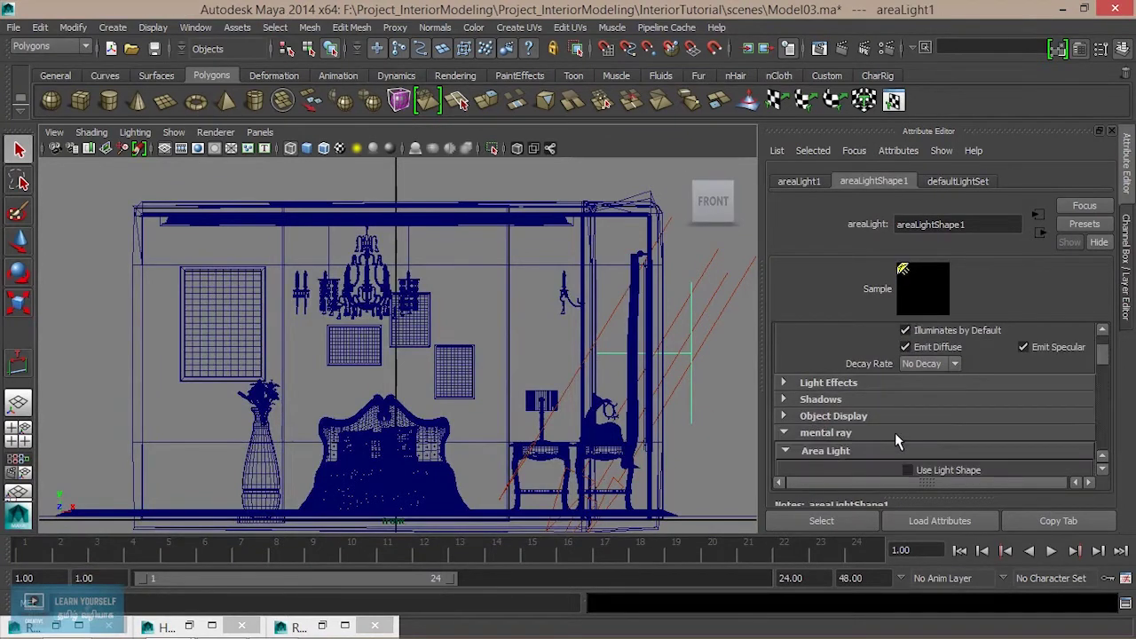
Raise areaLightShape1's Global Illum Photons from 20000 to 30000.
{"action": "scroll", "coordinate": [894, 432], "scroll_direction": "down", "scroll_amount": 5}
{"action": "scroll", "coordinate": [896, 433], "scroll_direction": "down", "scroll_amount": 2}
{"action": "scroll", "coordinate": [896, 433], "scroll_direction": "down", "scroll_amount": 4}
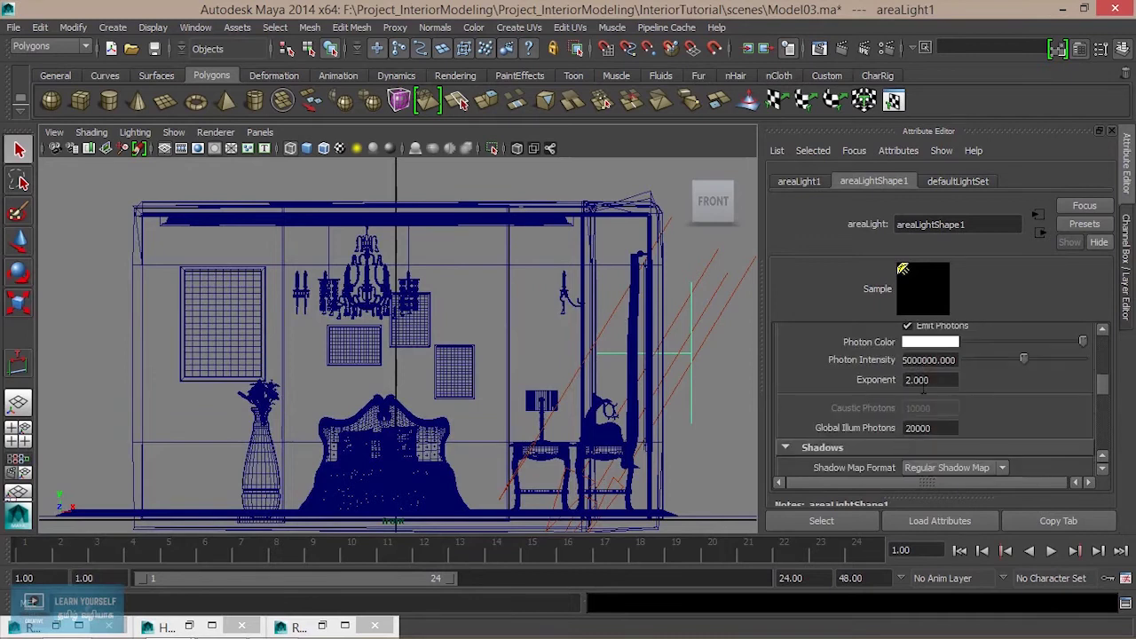
{"action": "scroll", "coordinate": [920, 423], "scroll_direction": "down", "scroll_amount": 2}
{"action": "scroll", "coordinate": [920, 422], "scroll_direction": "up", "scroll_amount": 1}
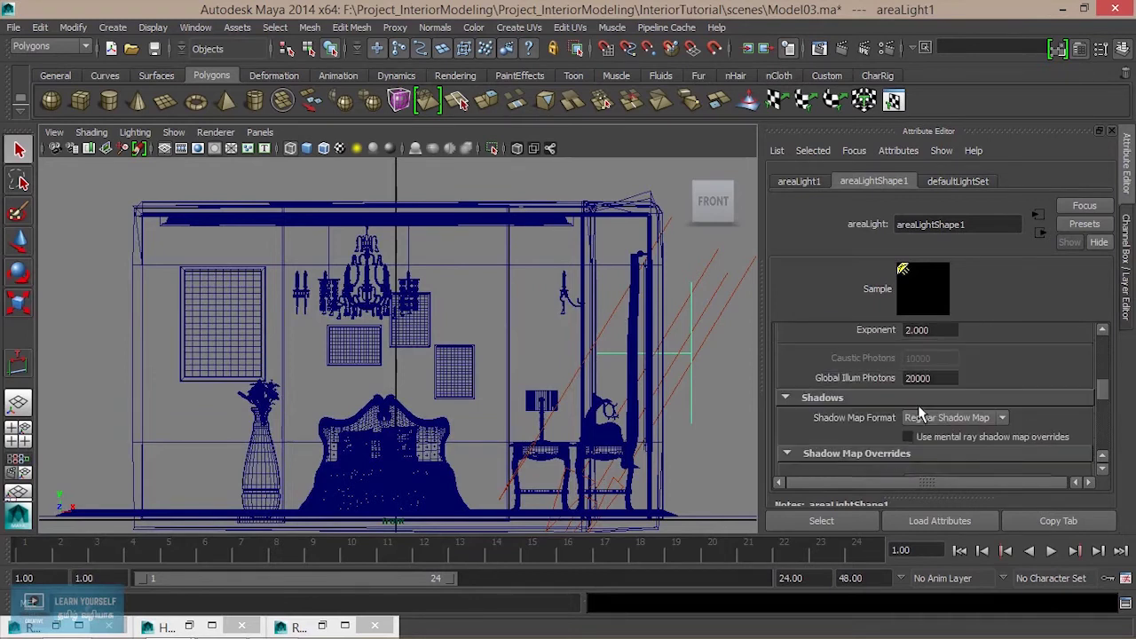
{"action": "left_click", "coordinate": [918, 378]}
{"action": "left_click", "coordinate": [820, 48]}
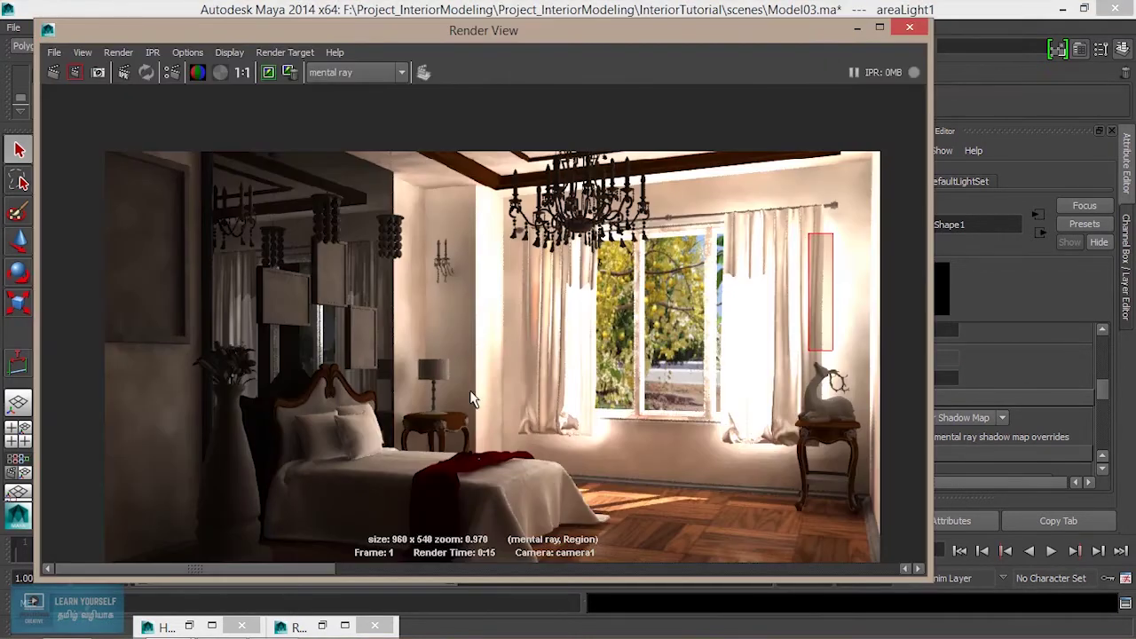
Region-render a horizontal strip across the room with 30000 photons.
{"action": "scroll", "coordinate": [484, 417], "scroll_direction": "down", "scroll_amount": 2}
{"action": "mouse_move", "coordinate": [146, 277]}
{"action": "left_mouse_down"}
{"action": "mouse_move", "coordinate": [581, 312]}
{"action": "mouse_move", "coordinate": [837, 302]}
{"action": "left_mouse_up"}
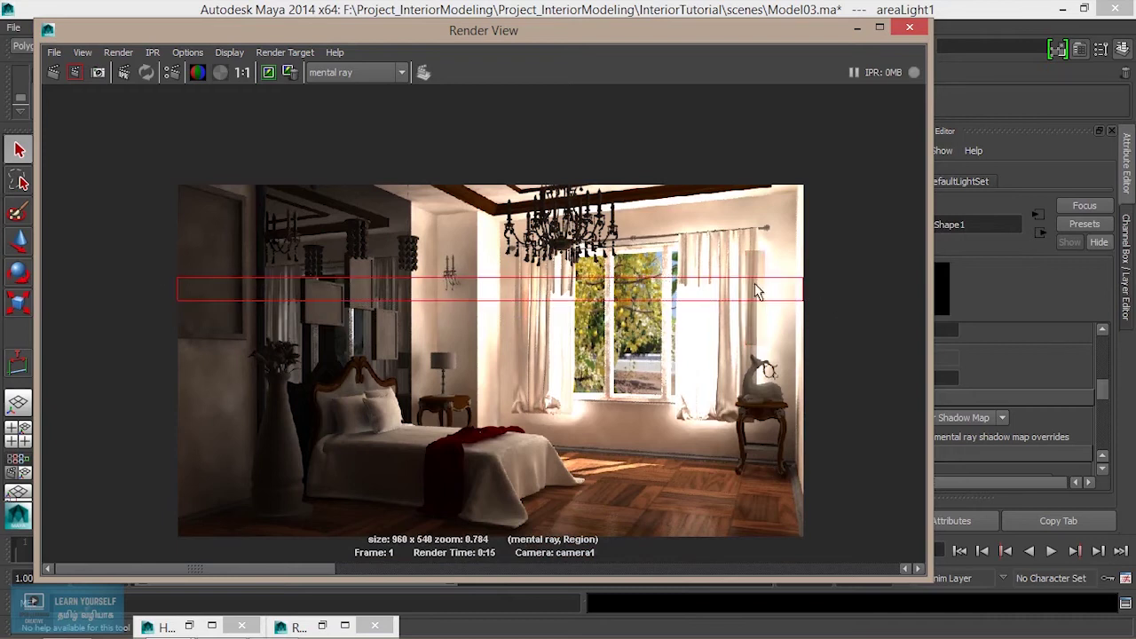
{"action": "left_click", "coordinate": [76, 72]}
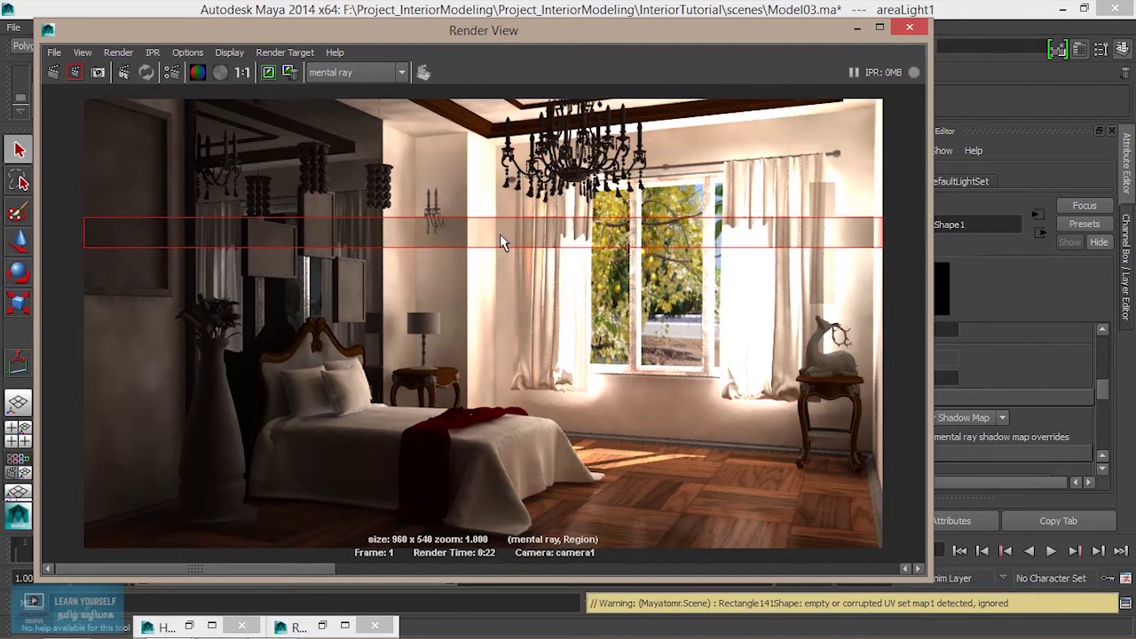
{"action": "scroll", "coordinate": [392, 291], "scroll_direction": "up", "scroll_amount": 2}
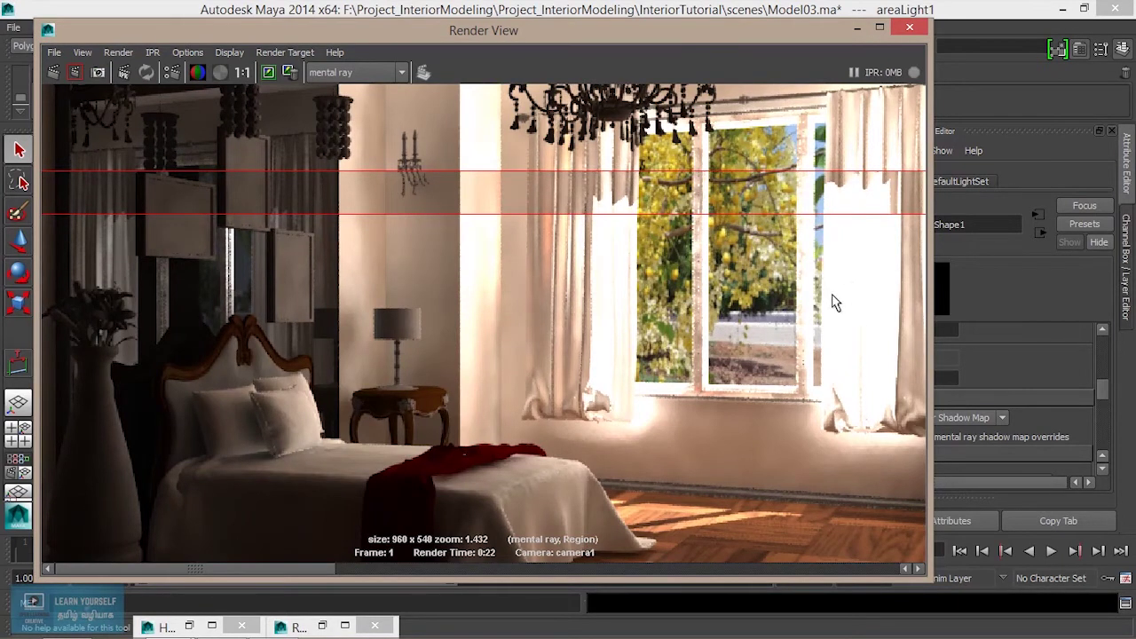
{"action": "left_click", "coordinate": [856, 27]}
{"action": "left_click_drag", "start_coordinate": [907, 378], "coordinate": [889, 383]}
Set Global Illum Photons to 50000 and region-render a horizontal strip across the room.
{"action": "type", "text": "50000"}
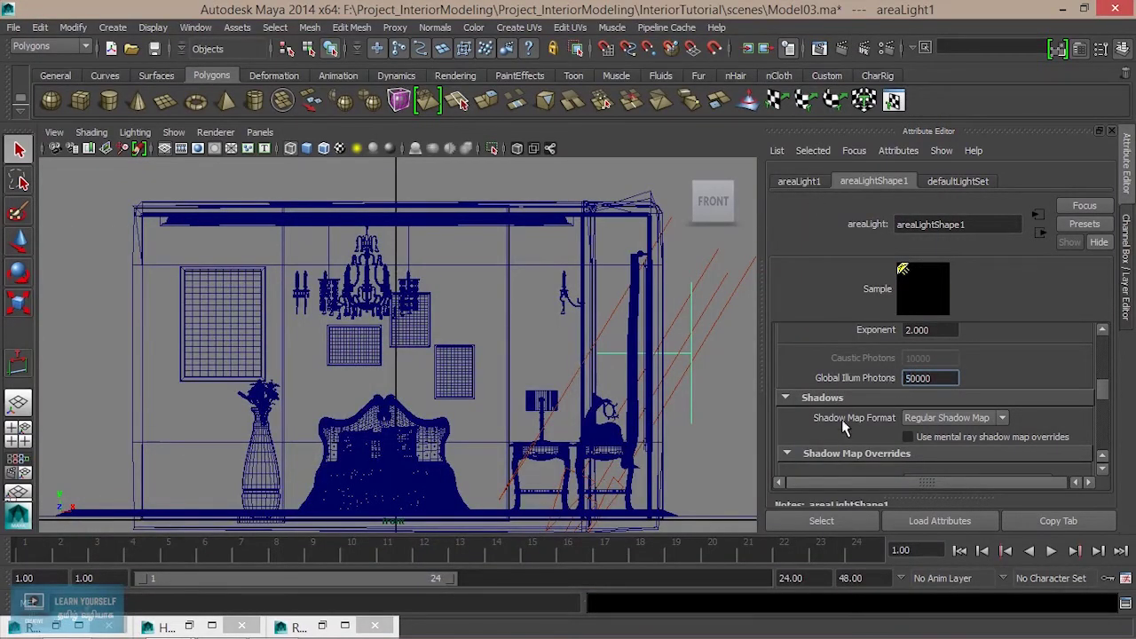
{"action": "left_click", "coordinate": [819, 49]}
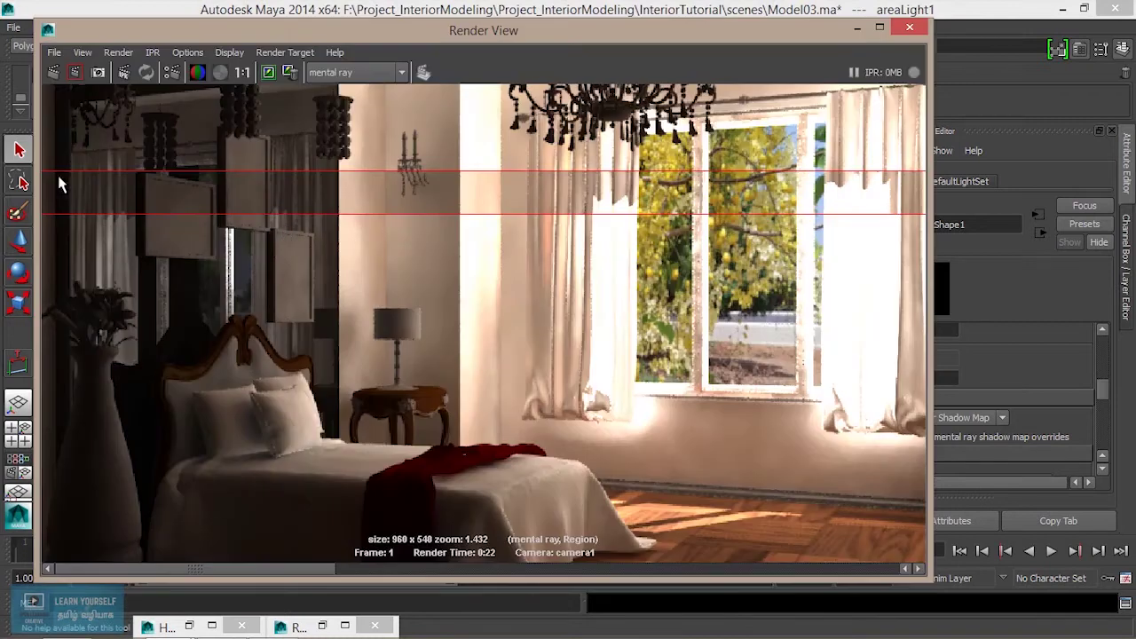
{"action": "scroll", "coordinate": [391, 372], "scroll_direction": "down", "scroll_amount": 3}
{"action": "mouse_move", "coordinate": [144, 239]}
{"action": "left_mouse_down"}
{"action": "mouse_move", "coordinate": [818, 284]}
{"action": "mouse_move", "coordinate": [830, 267]}
{"action": "left_mouse_up"}
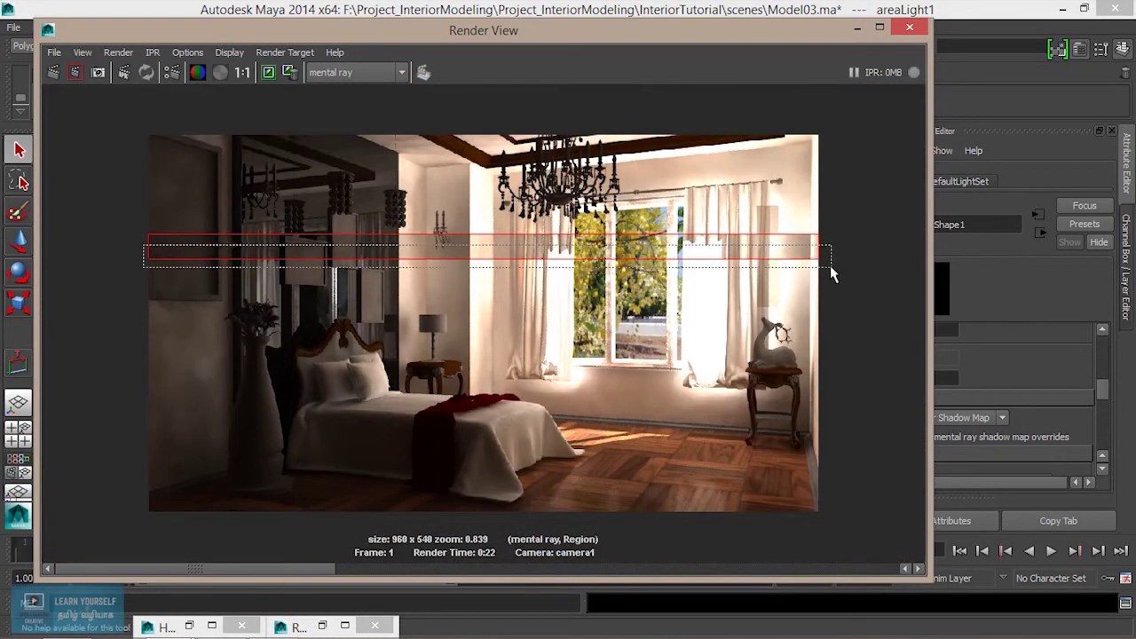
{"action": "left_click", "coordinate": [75, 74]}
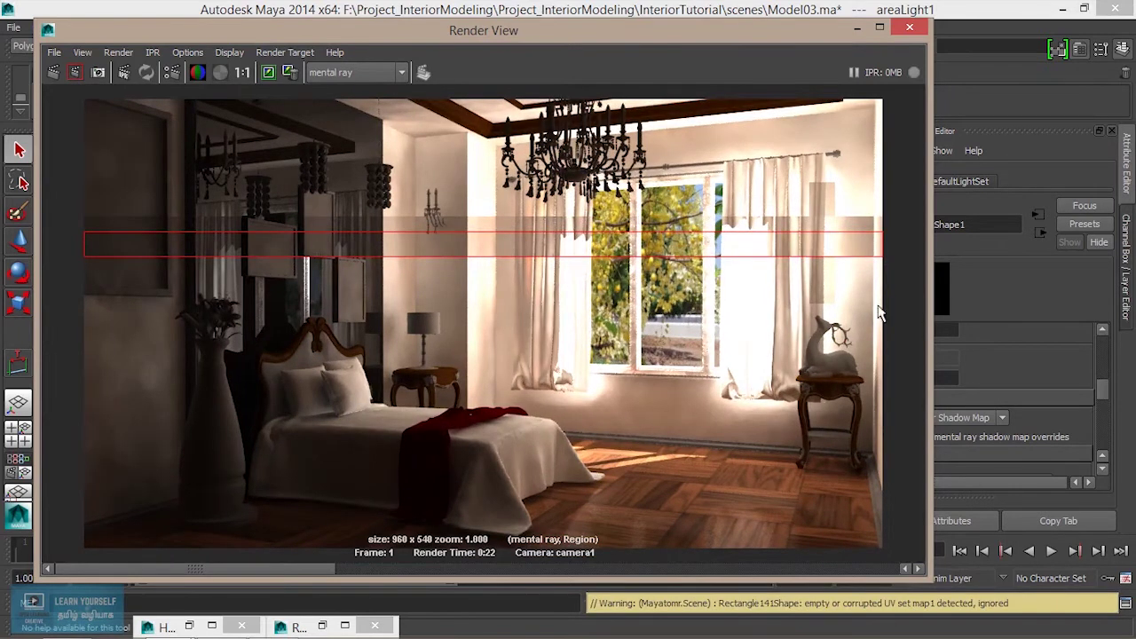
Zoom into the render to inspect the right-hand curtain, then return to the scene.
{"action": "left_click", "coordinate": [807, 337]}
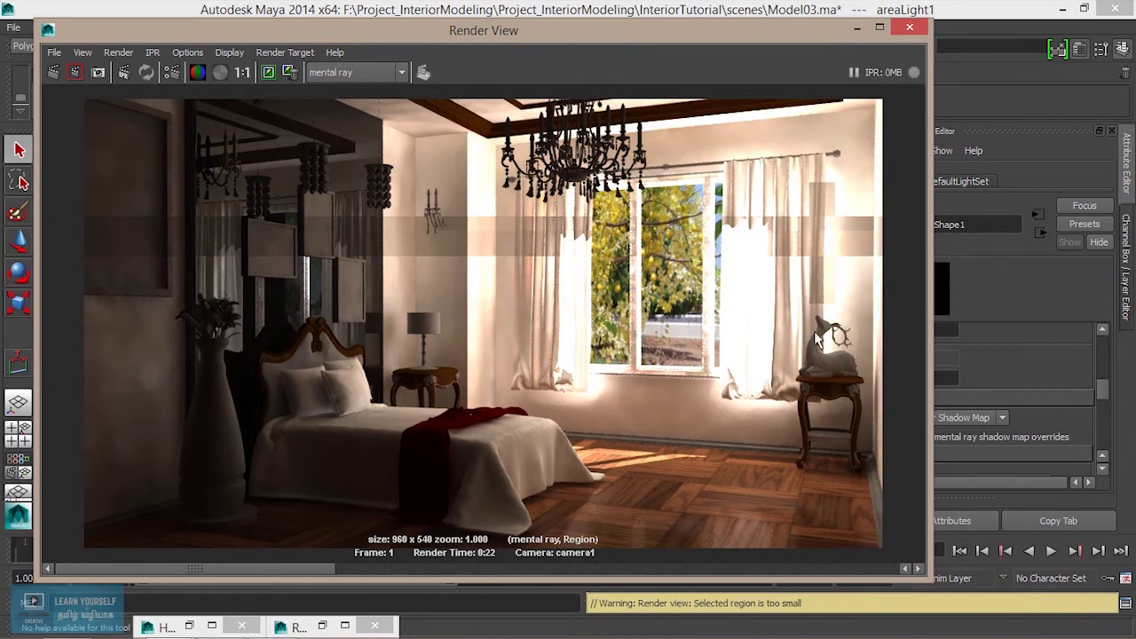
{"action": "scroll", "coordinate": [852, 298], "scroll_direction": "up", "scroll_amount": 1}
{"action": "middle_click_drag", "start_coordinate": [823, 310], "coordinate": [64, 362], "text": "alt"}
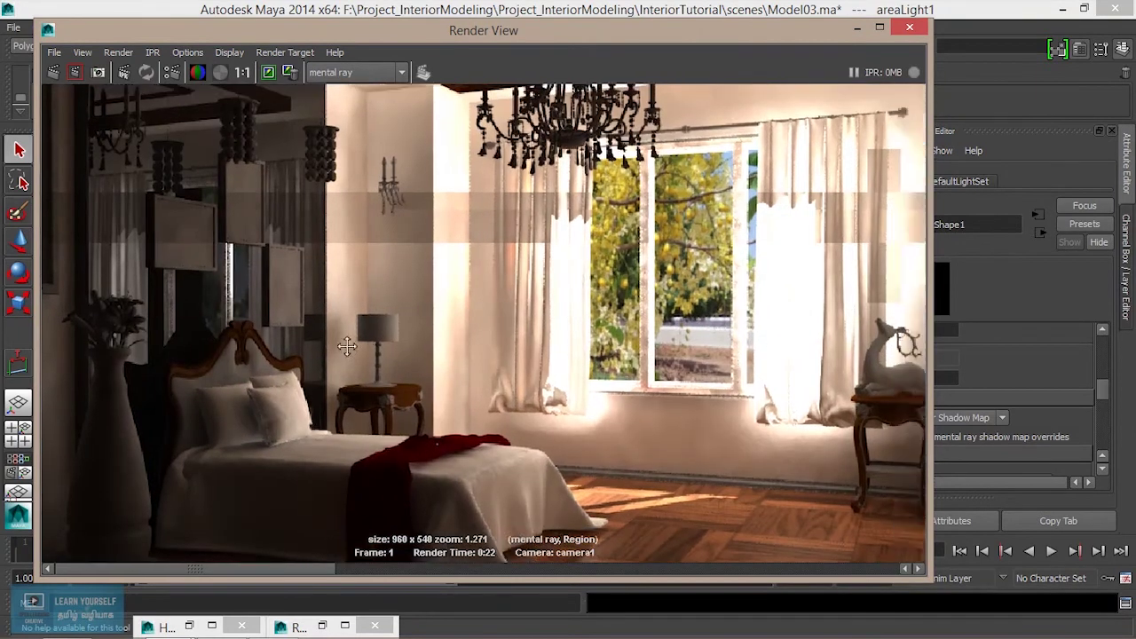
{"action": "right_click_drag", "start_coordinate": [64, 362], "coordinate": [598, 310], "text": "alt"}
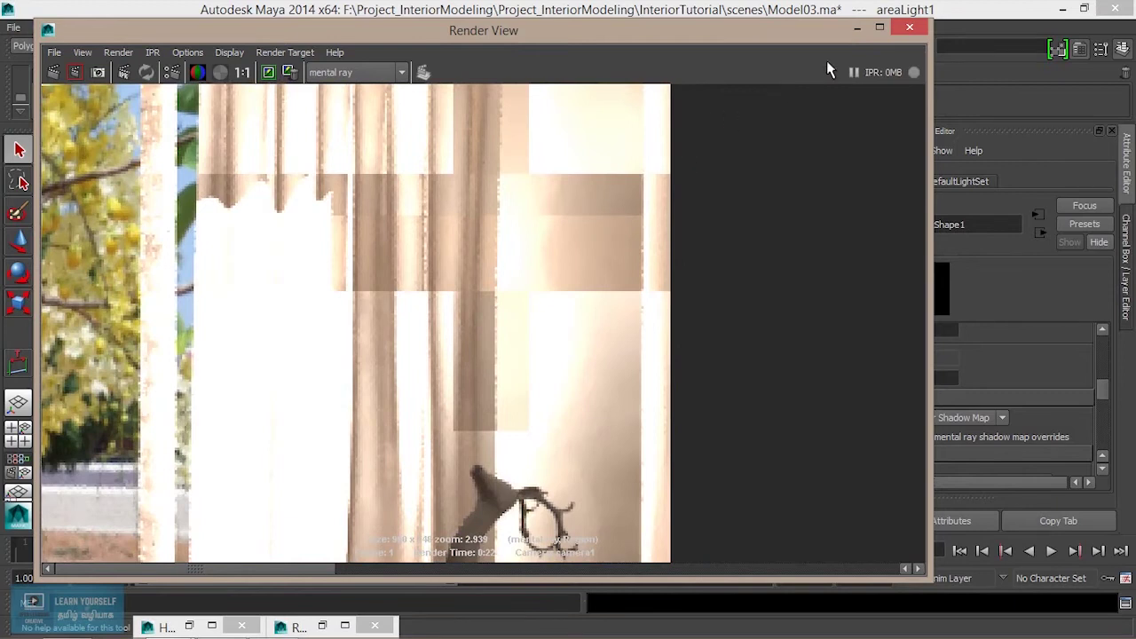
{"action": "left_click", "coordinate": [857, 27]}
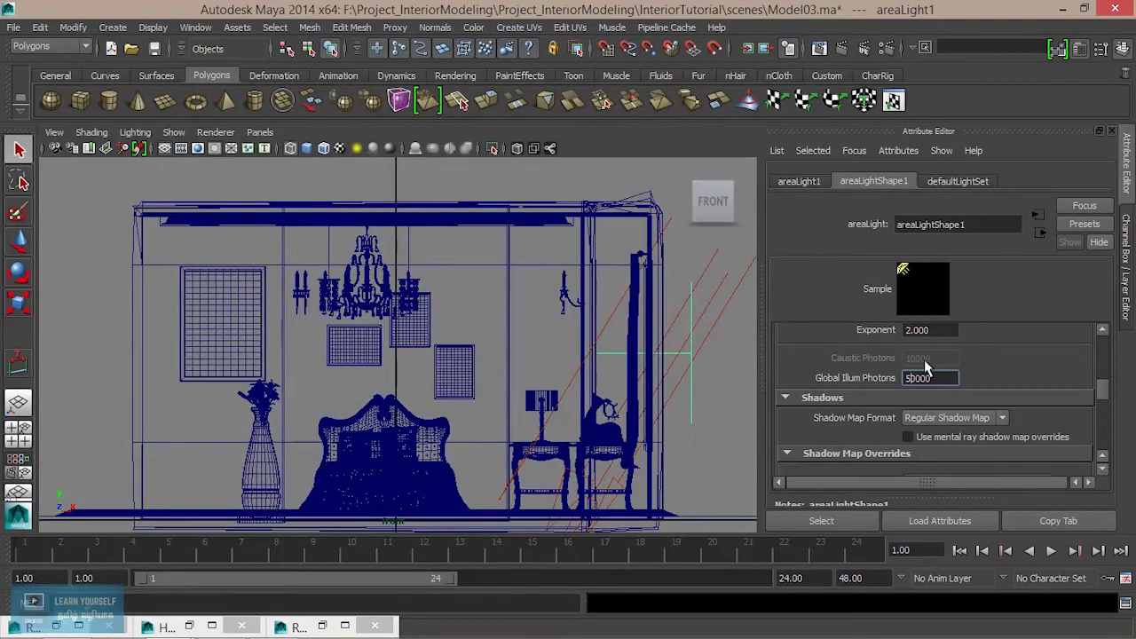
Set the area light's Photon Intensity to 17000000.
{"action": "scroll", "coordinate": [925, 366], "scroll_direction": "up", "scroll_amount": 3}
{"action": "scroll", "coordinate": [925, 372], "scroll_direction": "down", "scroll_amount": 2}
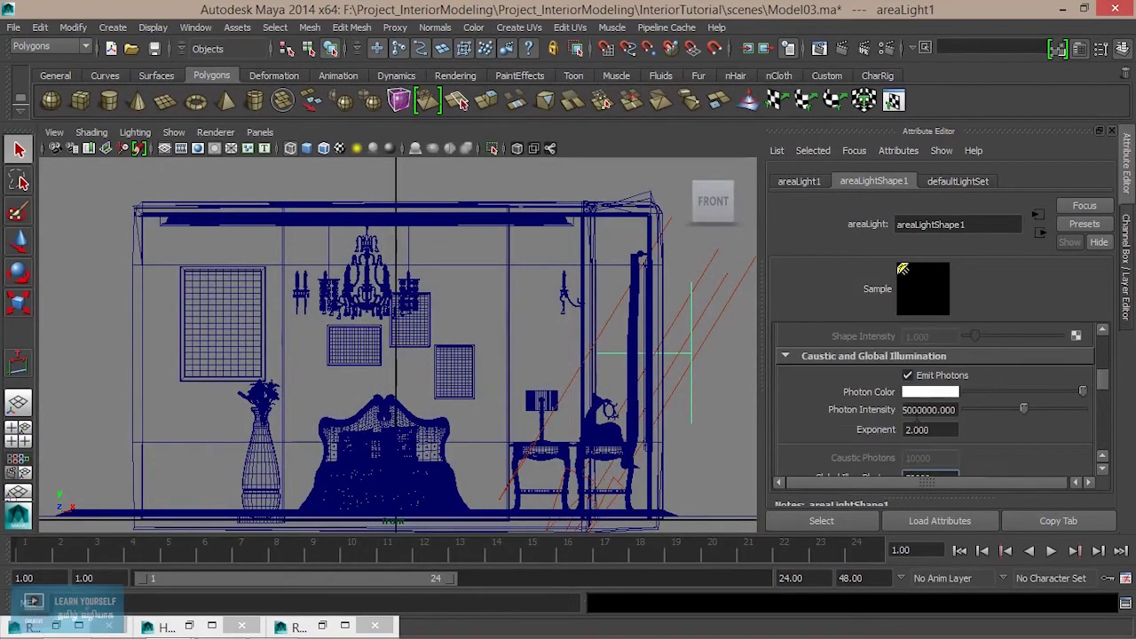
{"action": "left_click", "coordinate": [929, 409]}
{"action": "type", "text": "17"}
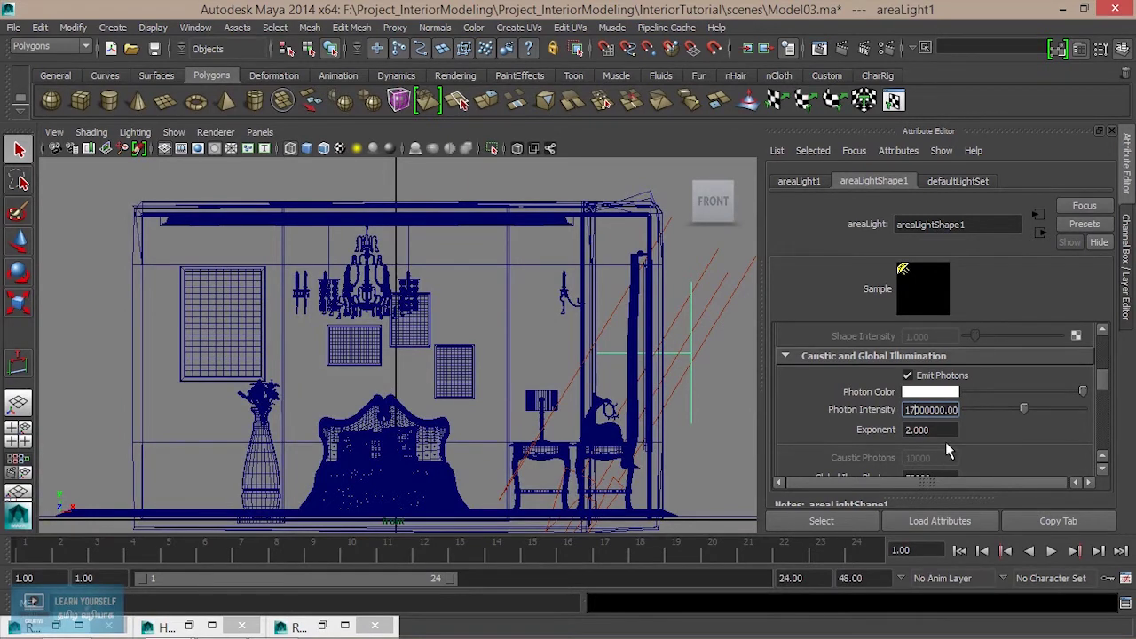
{"action": "key", "text": "Return"}
Set the area light's Global Illum Photons to 60000.
{"action": "scroll", "coordinate": [945, 441], "scroll_direction": "down", "scroll_amount": 2}
{"action": "left_click", "coordinate": [905, 427]}
{"action": "type", "text": "60000"}
{"action": "key", "text": "Return"}
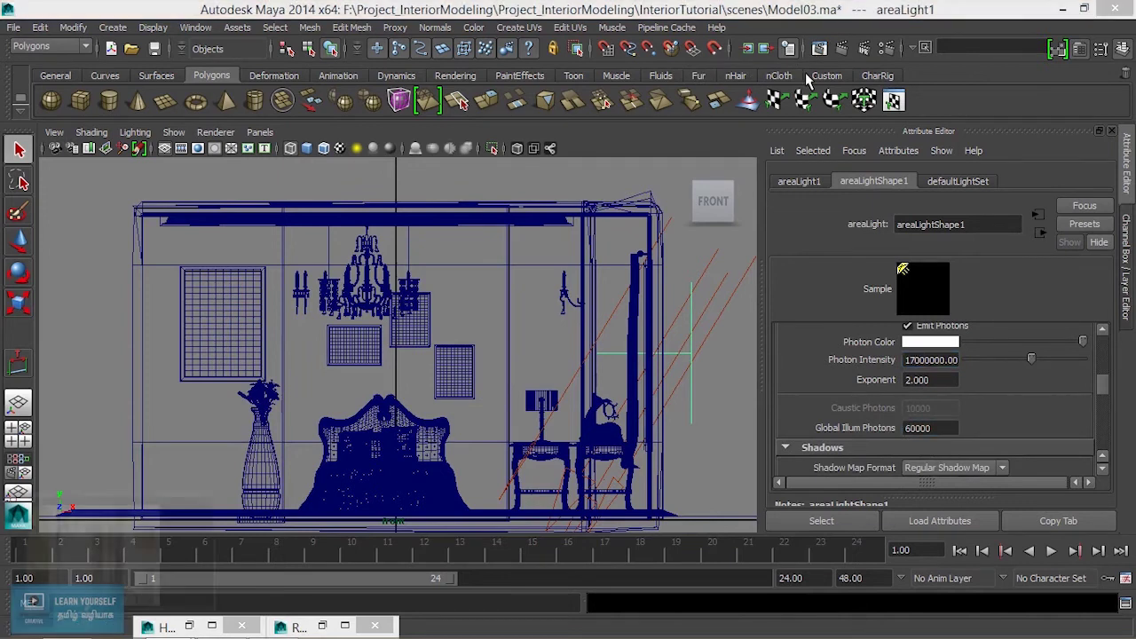
{"action": "scroll", "coordinate": [679, 287], "scroll_direction": "down", "scroll_amount": 2}
{"action": "scroll", "coordinate": [680, 305], "scroll_direction": "down", "scroll_amount": 2}
{"action": "scroll", "coordinate": [661, 326], "scroll_direction": "down", "scroll_amount": 1}
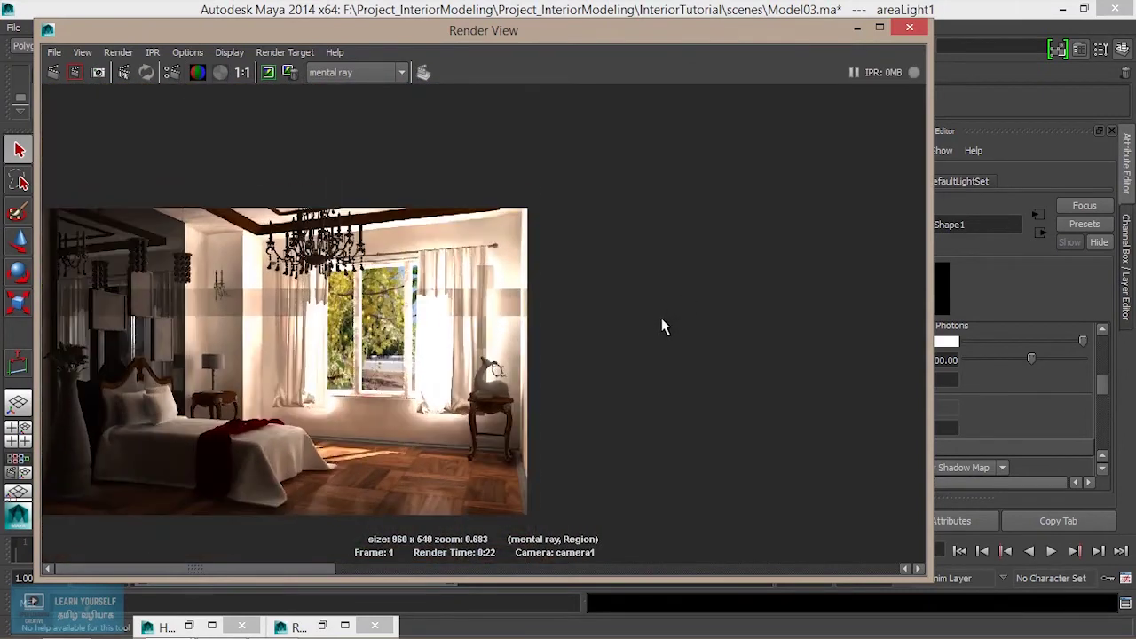
Region-render with the new photon settings, inspect the vase and bed, then open Final Gathering settings.
{"action": "left_click", "coordinate": [75, 72]}
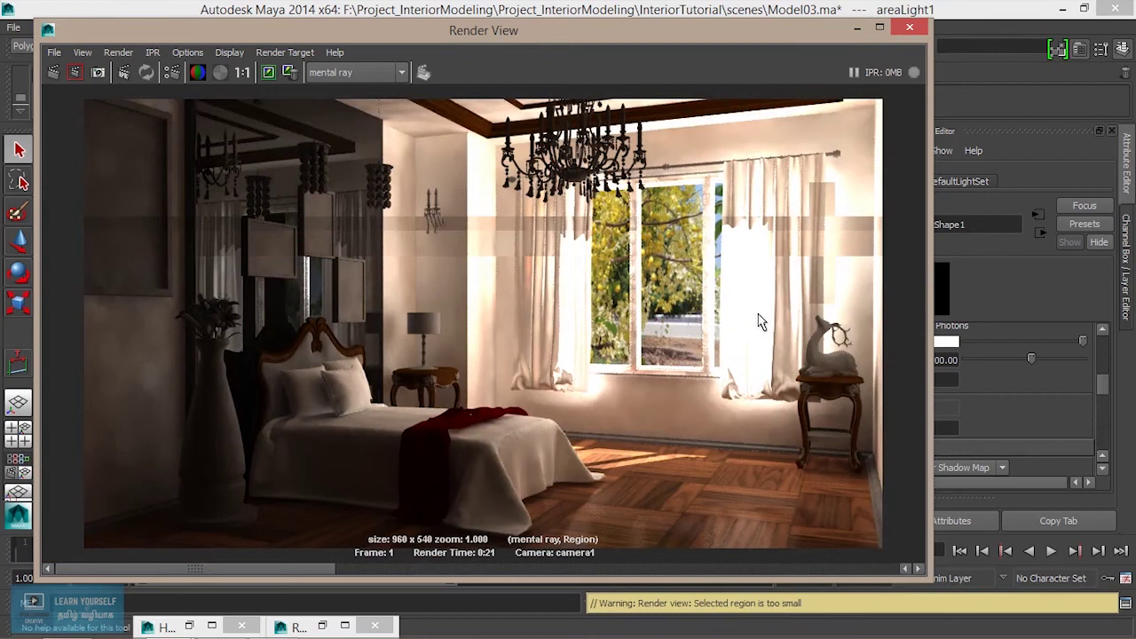
{"action": "scroll", "coordinate": [393, 375], "scroll_direction": "up", "scroll_amount": 2}
{"action": "scroll", "coordinate": [477, 359], "scroll_direction": "up", "scroll_amount": 2}
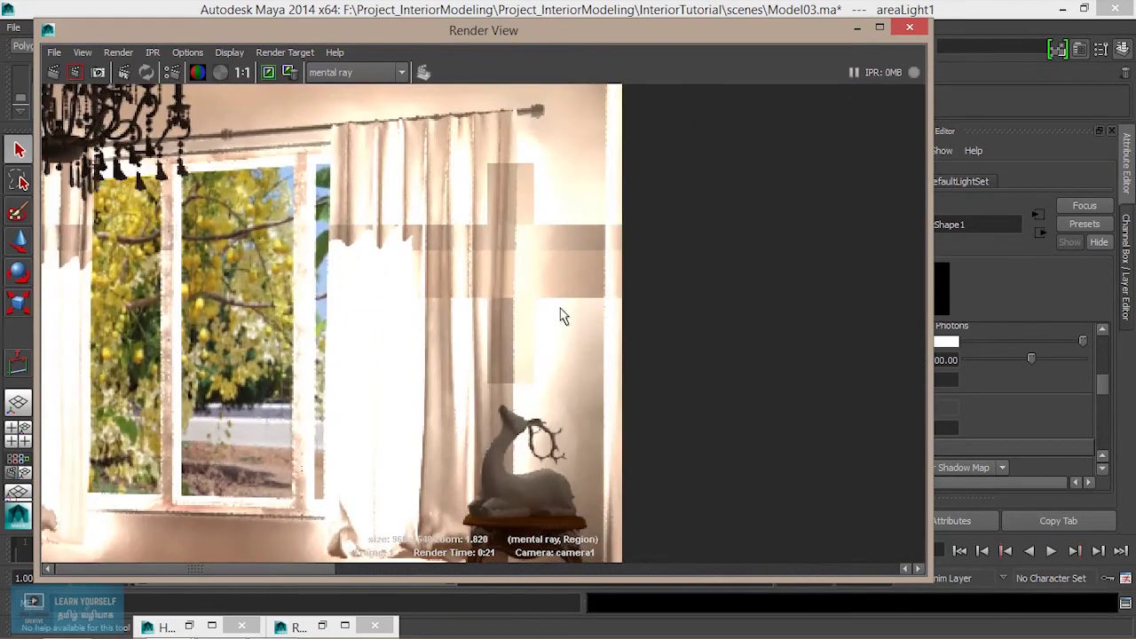
{"action": "middle_click_drag", "start_coordinate": [743, 134], "coordinate": [368, 408], "text": "alt"}
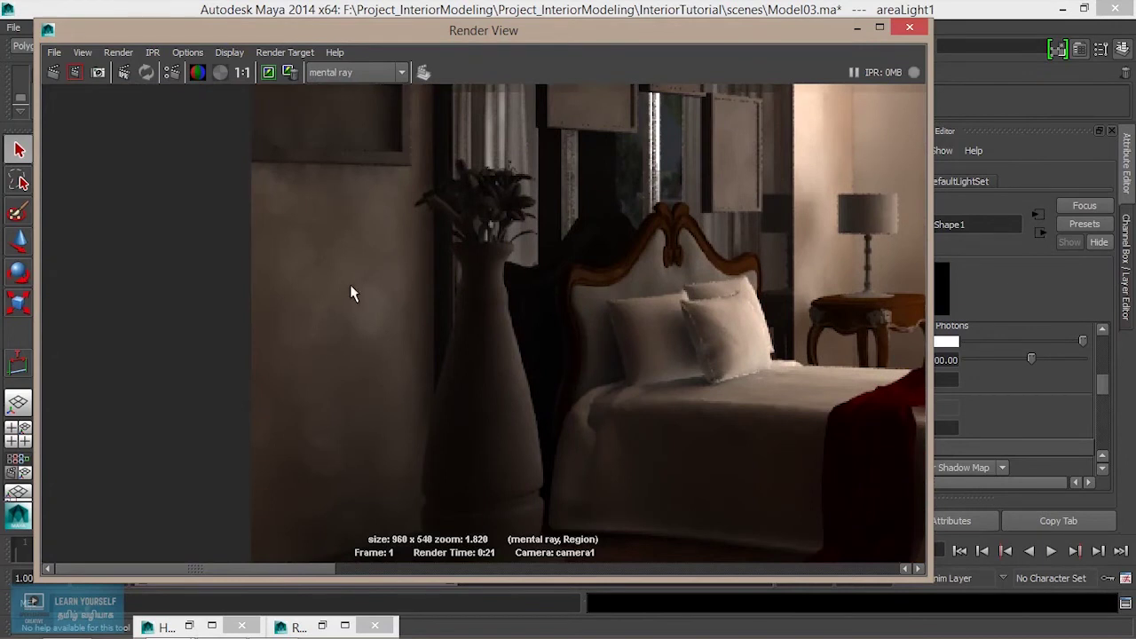
{"action": "left_click", "coordinate": [855, 30]}
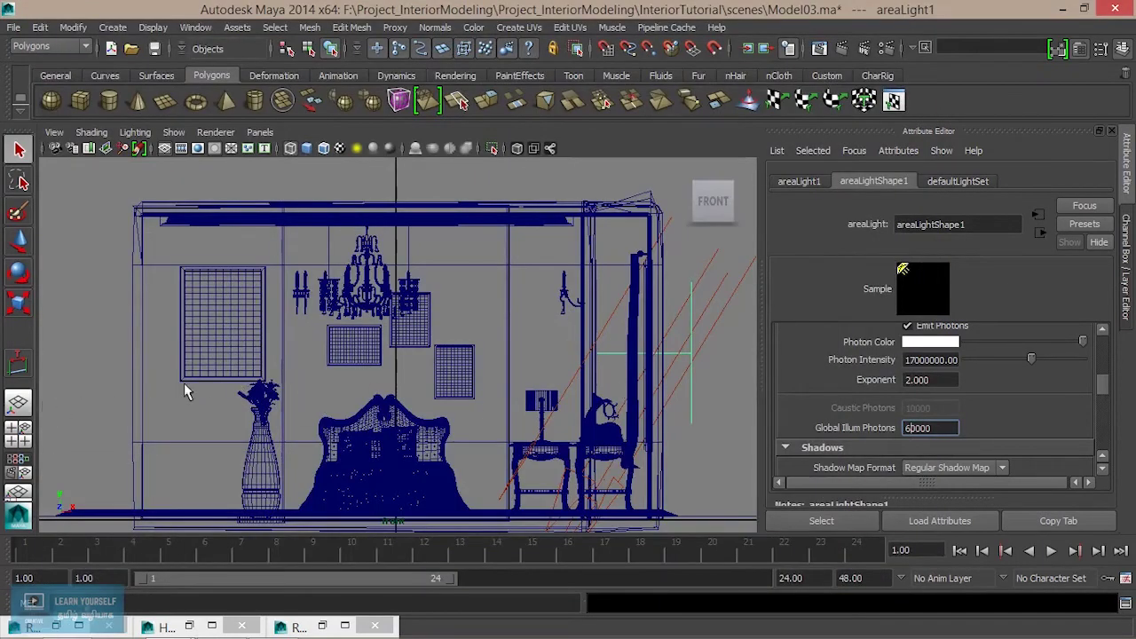
{"action": "left_click", "coordinate": [894, 46]}
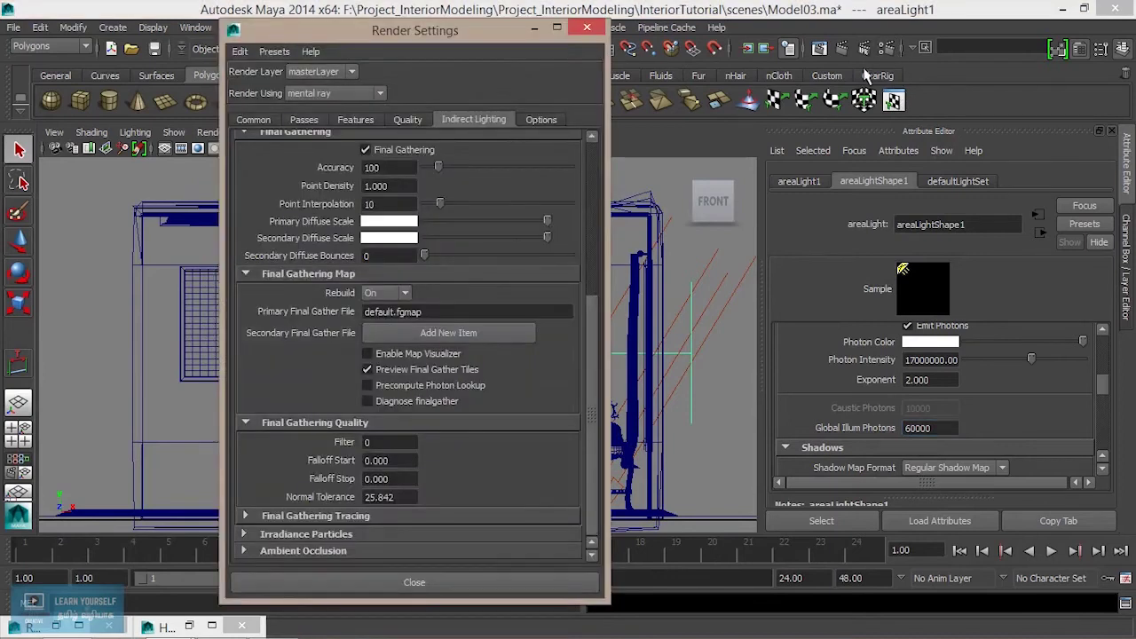
Enter 66 into the final gather Falloff Start field.
{"action": "double_click", "coordinate": [395, 461]}
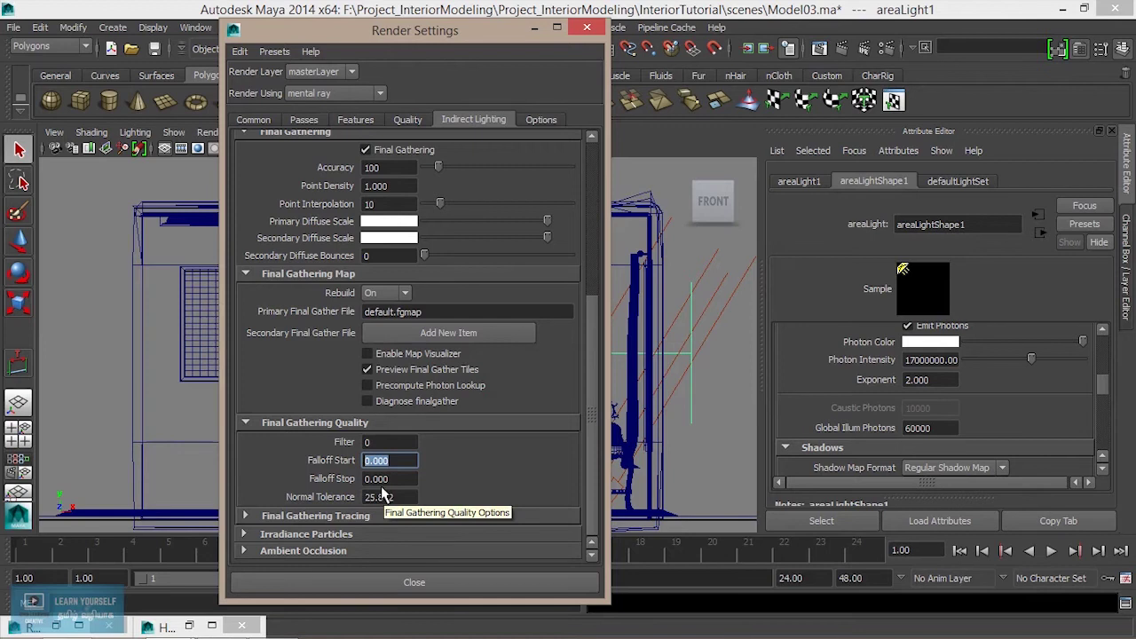
{"action": "type", "text": "66"}
{"action": "key", "text": "Return"}
{"action": "key", "text": "Tab"}
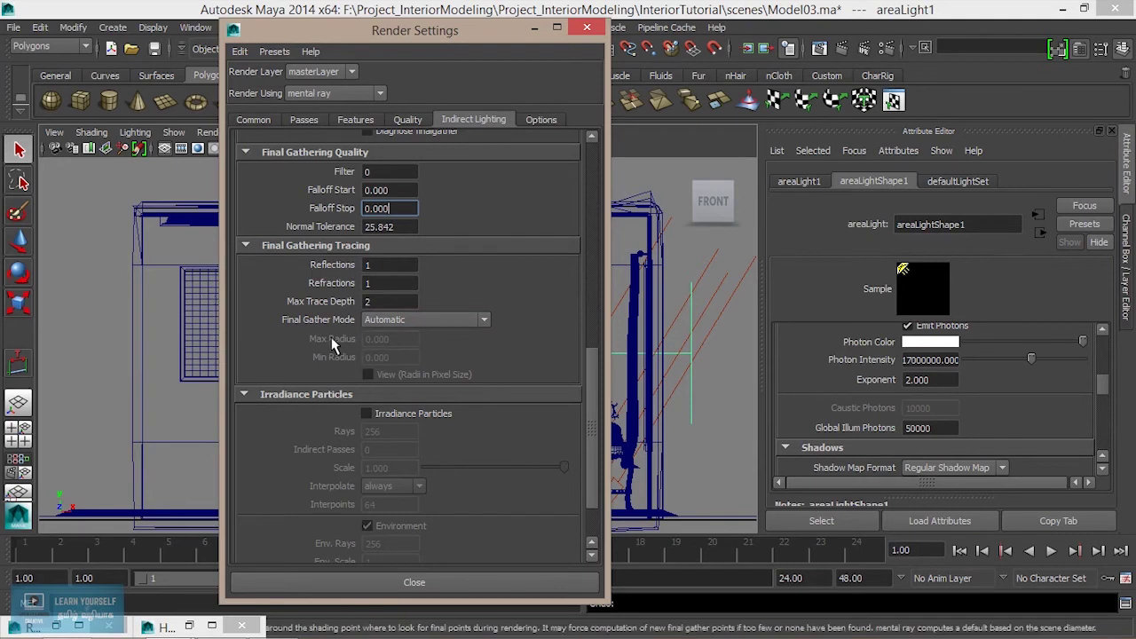
Switch Final Gather Mode to Use Radius Quality Control with Max Radius 66 and Min Radius 6.6.
{"action": "left_click", "coordinate": [410, 319]}
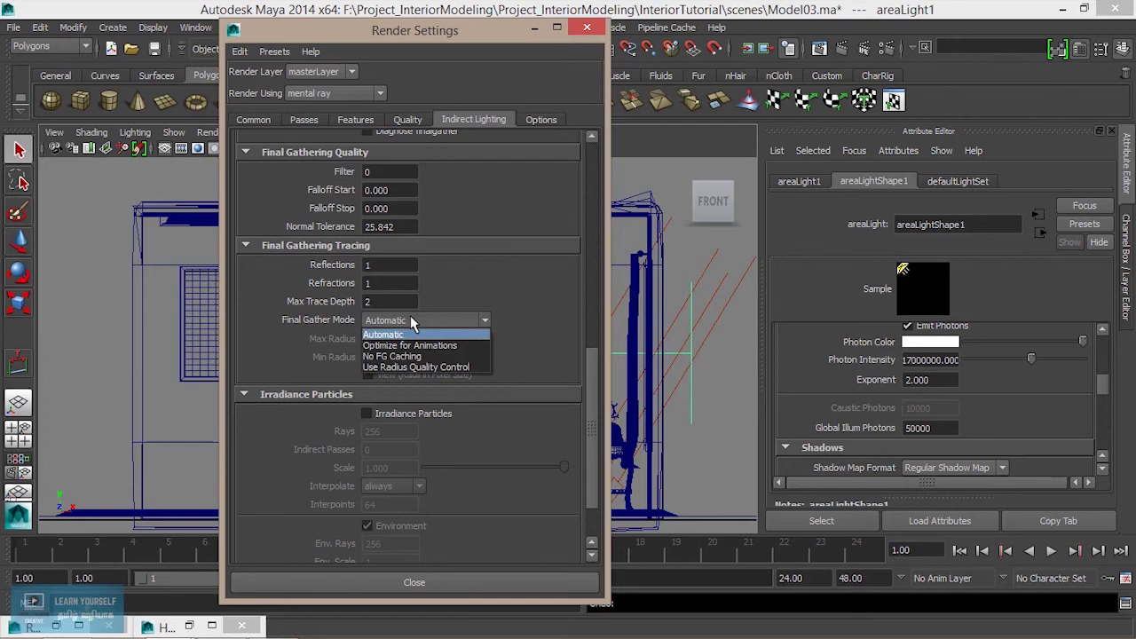
{"action": "left_click", "coordinate": [449, 367]}
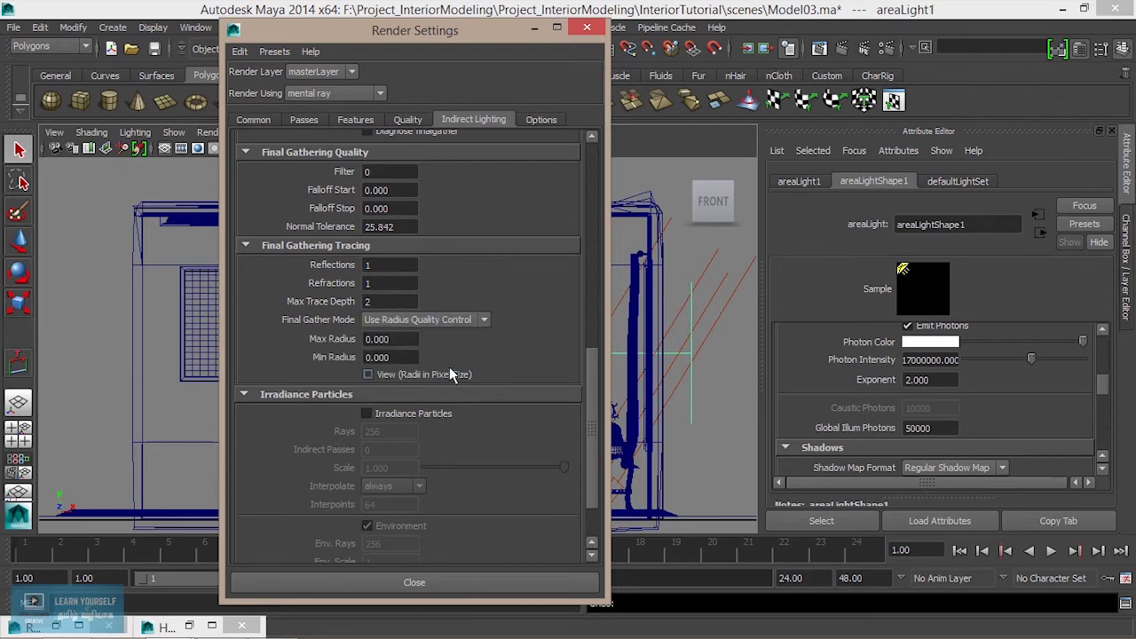
{"action": "left_click", "coordinate": [391, 339]}
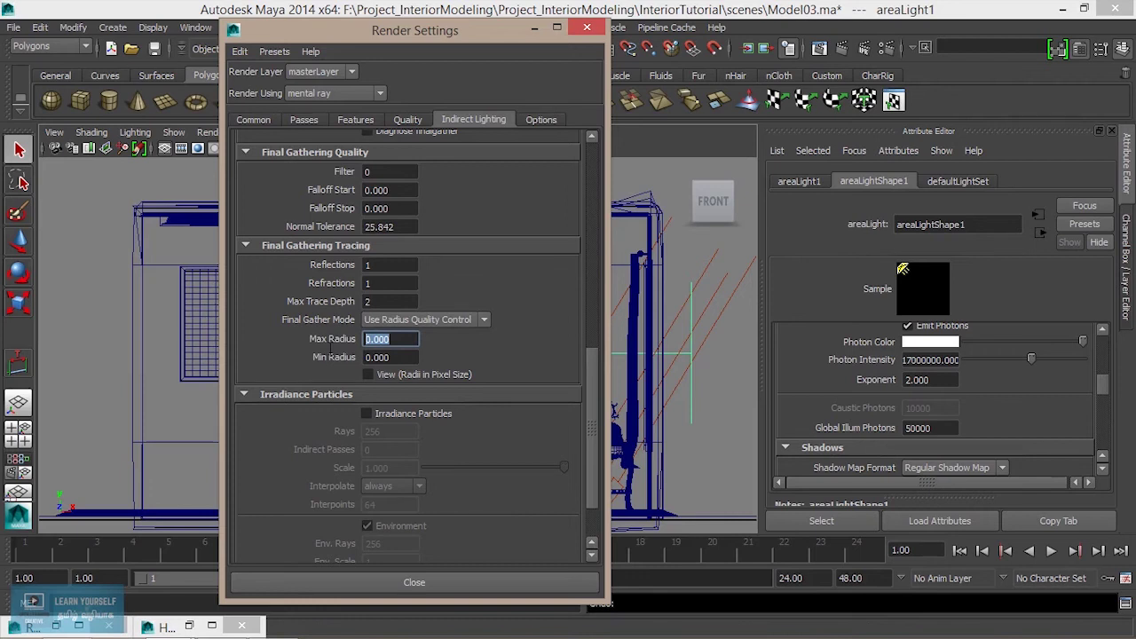
{"action": "type", "text": "66"}
{"action": "key", "text": "Tab"}
{"action": "type", "text": "6.6"}
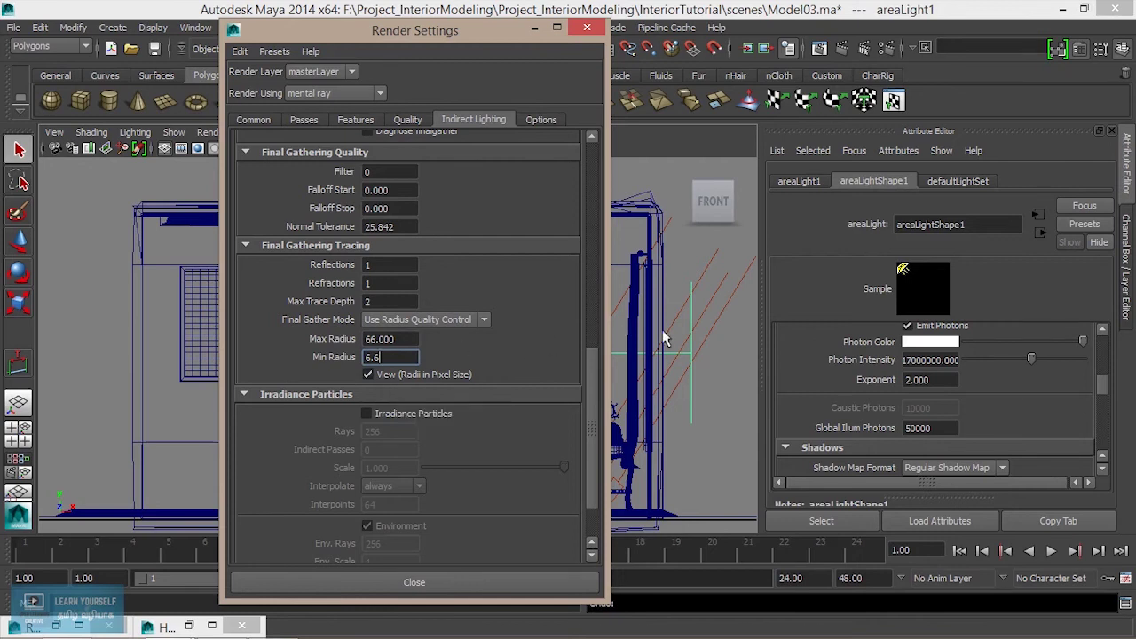
{"action": "left_click", "coordinate": [813, 46]}
Mark a region on the wall beside the vase and render only that region.
{"action": "scroll", "coordinate": [470, 262], "scroll_direction": "down", "scroll_amount": 2}
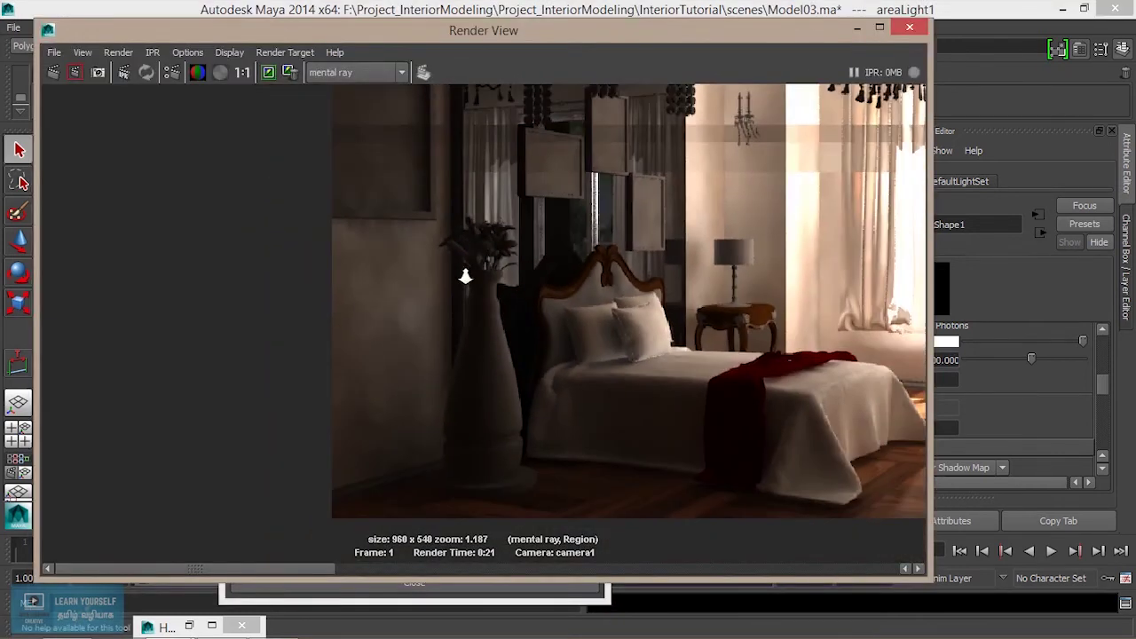
{"action": "scroll", "coordinate": [467, 279], "scroll_direction": "up", "scroll_amount": 1}
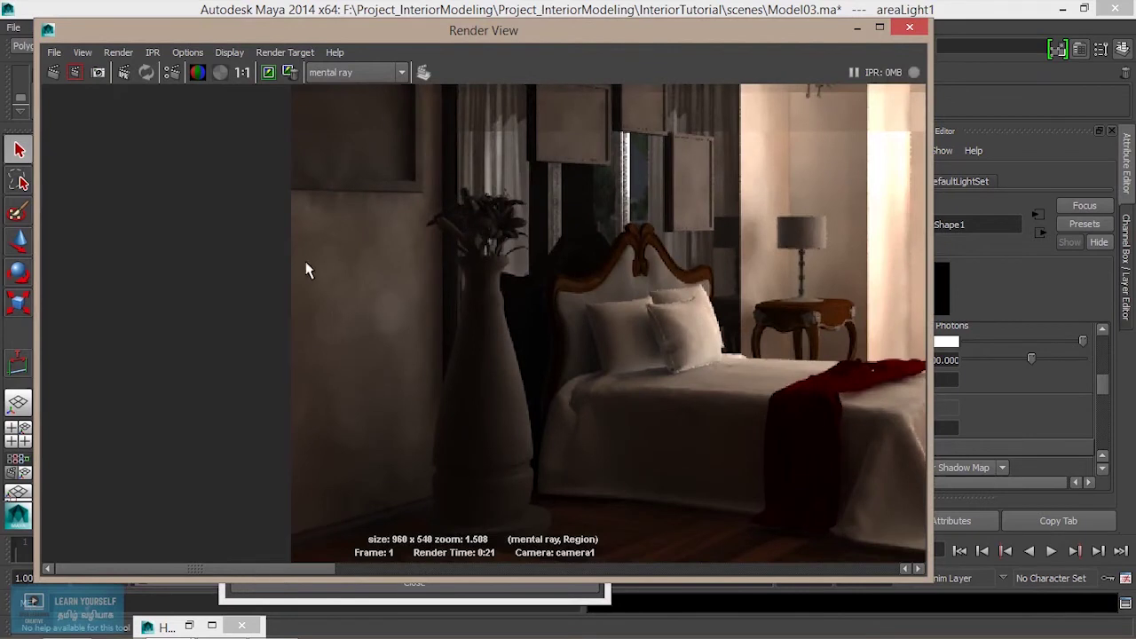
{"action": "mouse_move", "coordinate": [277, 226]}
{"action": "left_mouse_down"}
{"action": "mouse_move", "coordinate": [381, 494]}
{"action": "mouse_move", "coordinate": [429, 513]}
{"action": "left_mouse_up"}
{"action": "left_click", "coordinate": [76, 72]}
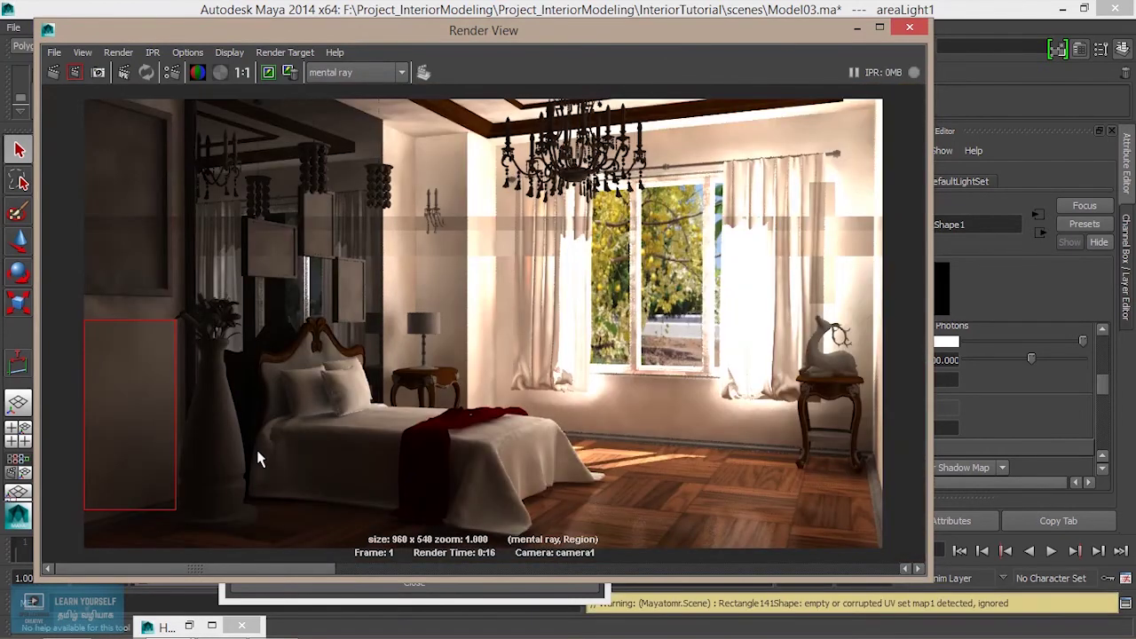
Zoom into the 0:16 region render and compare it against the stored renders.
{"action": "scroll", "coordinate": [257, 454], "scroll_direction": "up", "scroll_amount": 2}
{"action": "scroll", "coordinate": [256, 460], "scroll_direction": "up", "scroll_amount": 1}
{"action": "scroll", "coordinate": [467, 406], "scroll_direction": "up", "scroll_amount": 1}
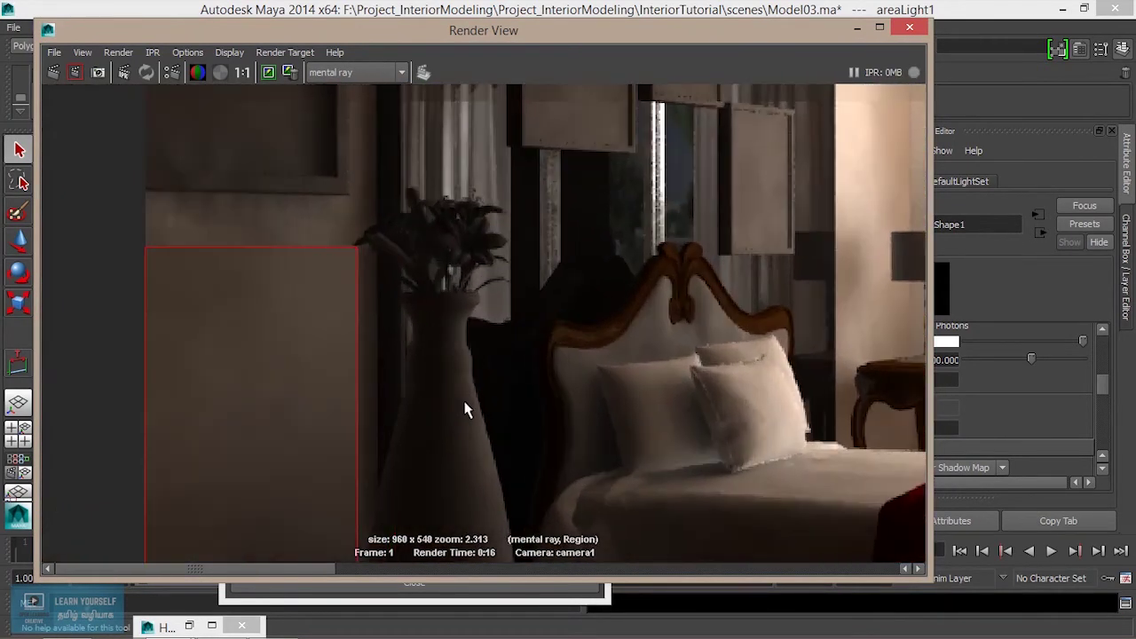
{"action": "scroll", "coordinate": [527, 390], "scroll_direction": "up", "scroll_amount": 1}
{"action": "left_click", "coordinate": [467, 572]}
{"action": "left_click_drag", "start_coordinate": [468, 572], "coordinate": [395, 572]}
{"action": "left_click", "coordinate": [510, 570]}
{"action": "left_click", "coordinate": [332, 573]}
{"action": "left_click", "coordinate": [541, 568]}
{"action": "left_click", "coordinate": [340, 568]}
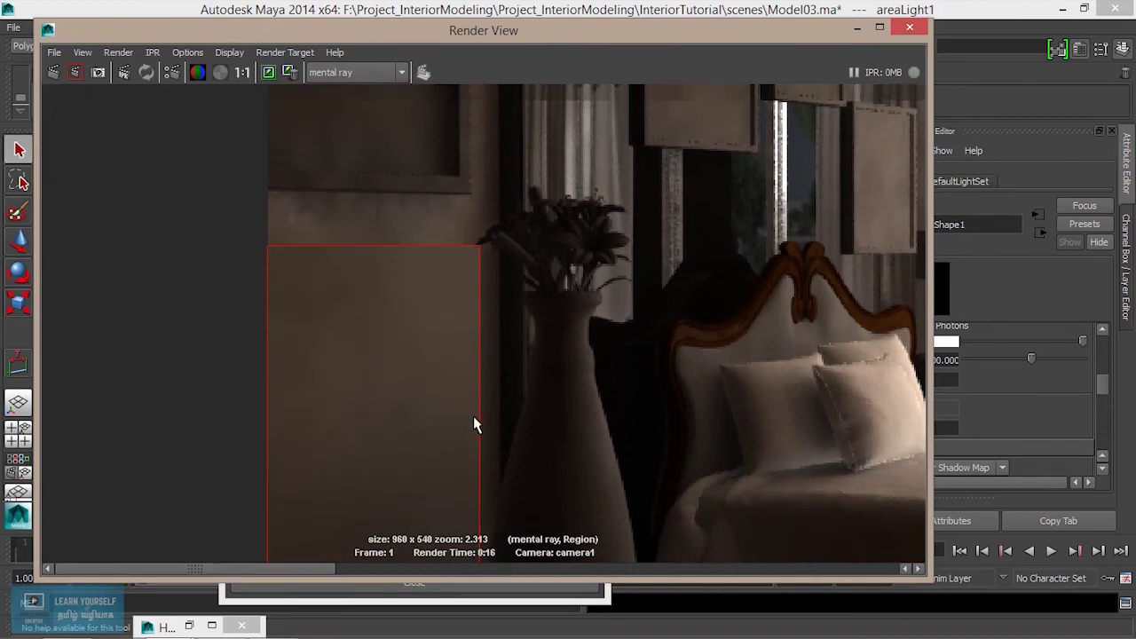
{"action": "scroll", "coordinate": [473, 424], "scroll_direction": "down", "scroll_amount": 3}
{"action": "scroll", "coordinate": [473, 417], "scroll_direction": "down", "scroll_amount": 2}
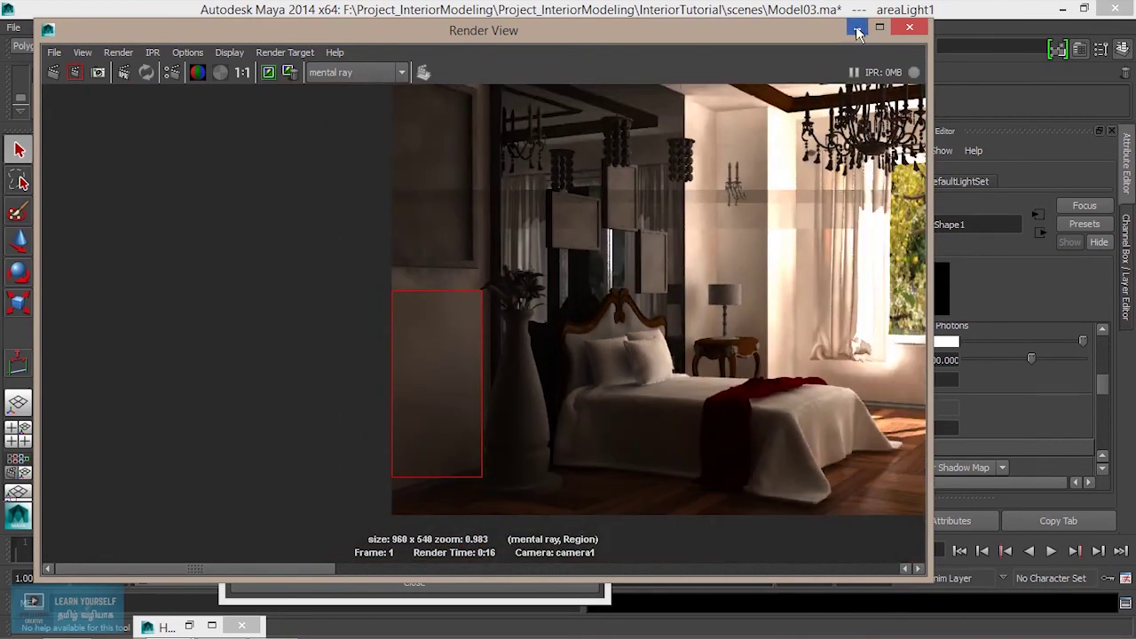
{"action": "left_click", "coordinate": [110, 53]}
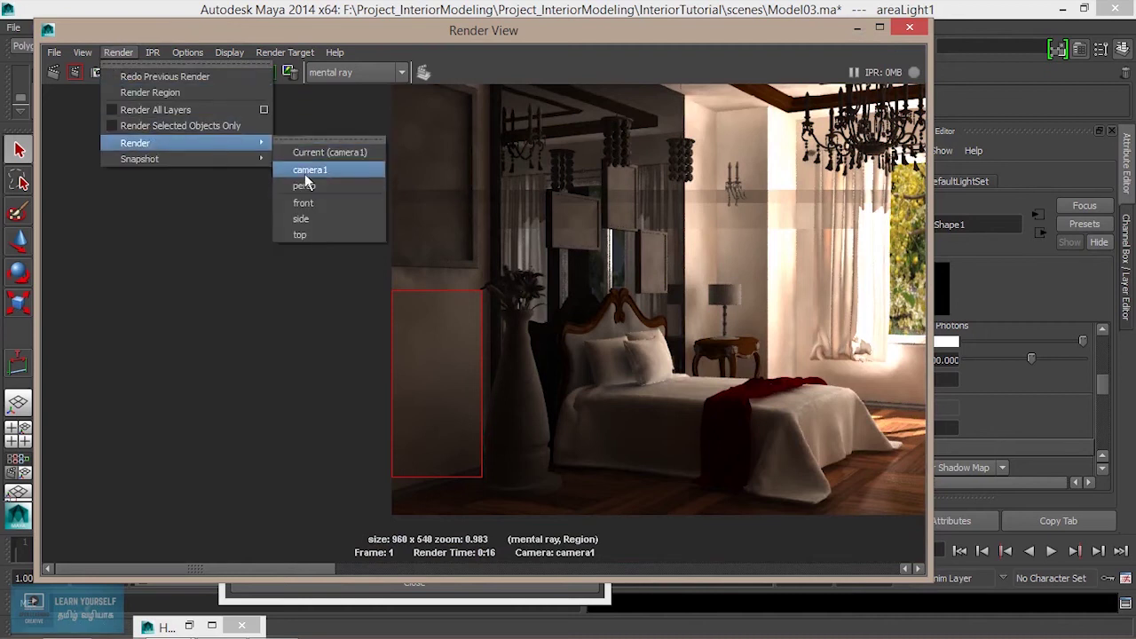
Render the full bedroom frame from camera1 and zoom in on the chandelier and sconce.
{"action": "mouse_move", "coordinate": [135, 143]}
{"action": "left_click", "coordinate": [302, 170]}
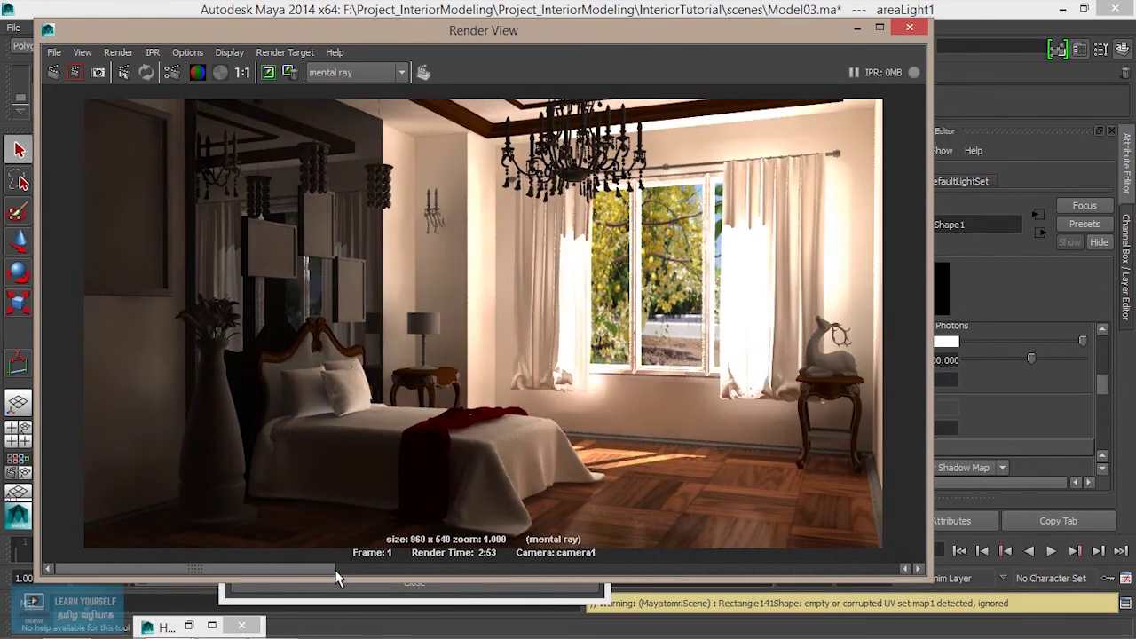
{"action": "scroll", "coordinate": [447, 151], "scroll_direction": "up", "scroll_amount": 2}
{"action": "scroll", "coordinate": [430, 218], "scroll_direction": "up", "scroll_amount": 3}
{"action": "mouse_move", "coordinate": [430, 227]}
{"action": "middle_mouse_down", "text": "alt"}
{"action": "mouse_move", "coordinate": [527, 396]}
{"action": "mouse_move", "coordinate": [527, 497]}
{"action": "middle_mouse_up", "text": "alt"}
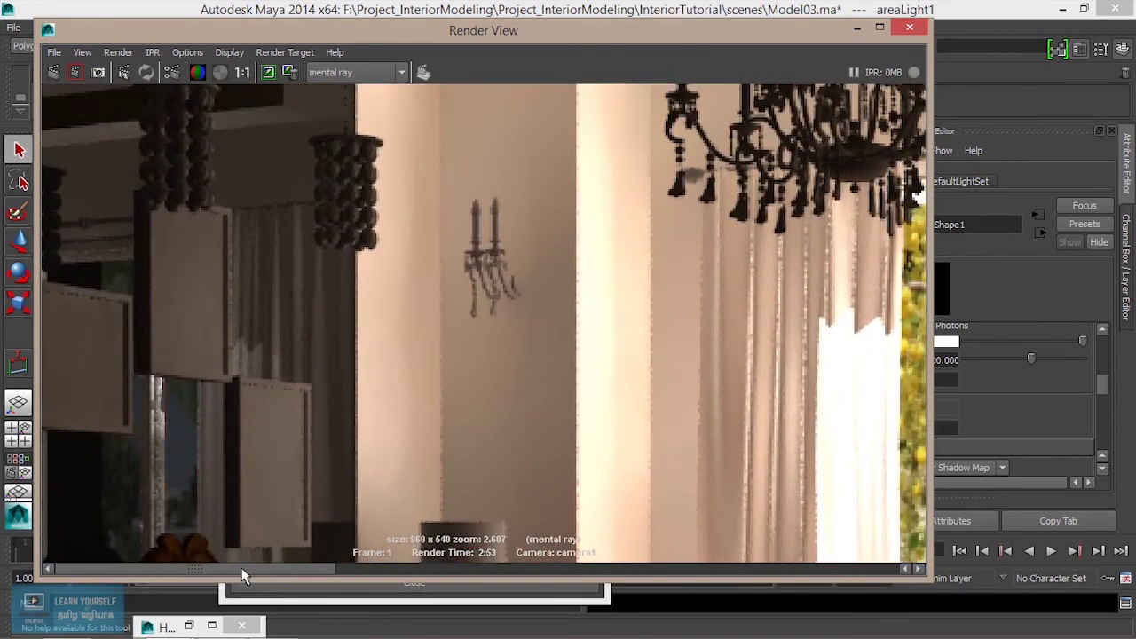
Compare earlier stored renders, return to the 2:53 render, and inspect the bed and window.
{"action": "left_click", "coordinate": [377, 569]}
{"action": "left_click", "coordinate": [310, 569]}
{"action": "left_click", "coordinate": [393, 569]}
{"action": "left_click", "coordinate": [274, 569]}
{"action": "scroll", "coordinate": [400, 453], "scroll_direction": "down", "scroll_amount": 2}
{"action": "scroll", "coordinate": [399, 452], "scroll_direction": "down", "scroll_amount": 3}
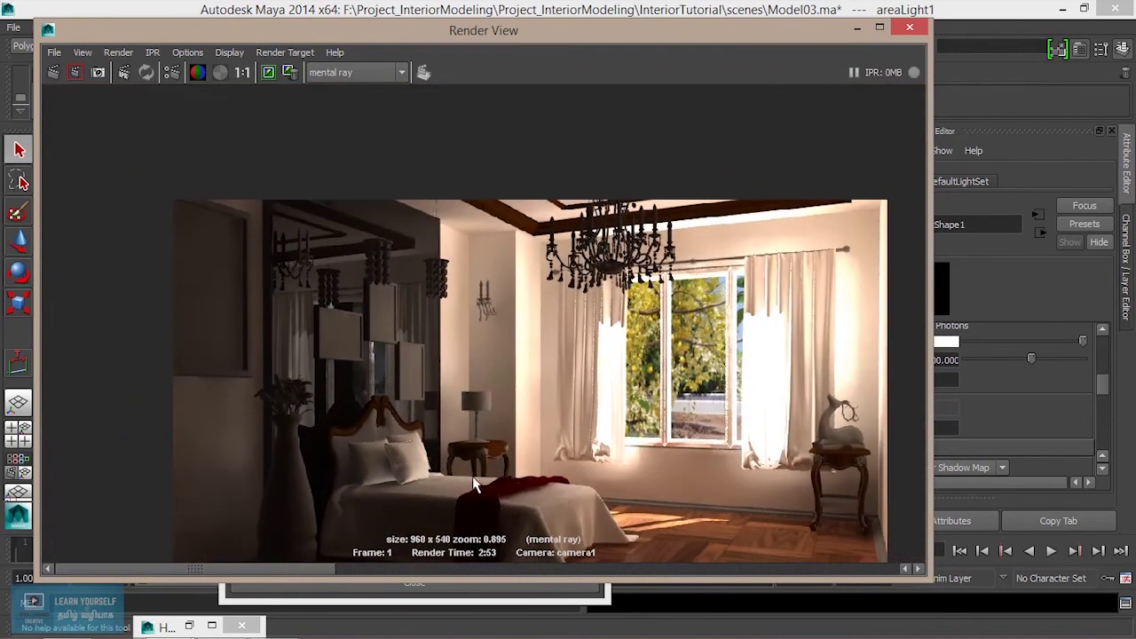
{"action": "middle_click_drag", "start_coordinate": [399, 452], "coordinate": [342, 404], "text": "alt"}
{"action": "mouse_move", "coordinate": [523, 462]}
{"action": "middle_mouse_down", "text": "alt"}
{"action": "mouse_move", "coordinate": [488, 448]}
{"action": "mouse_move", "coordinate": [549, 474]}
{"action": "middle_mouse_up", "text": "alt"}
{"action": "scroll", "coordinate": [488, 448], "scroll_direction": "up", "scroll_amount": 2}
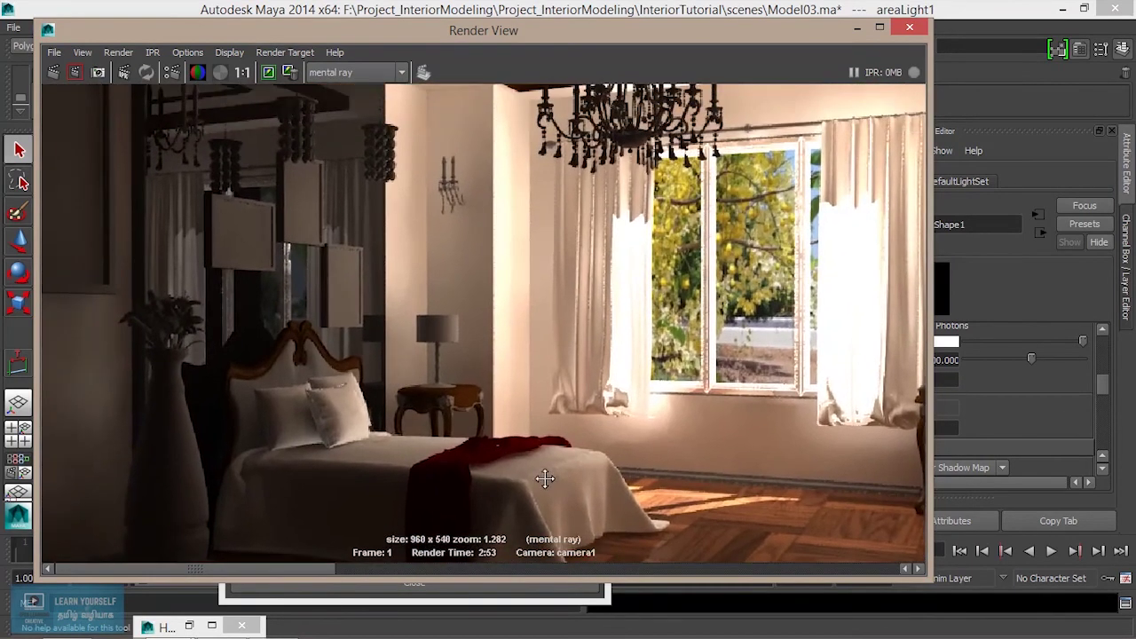